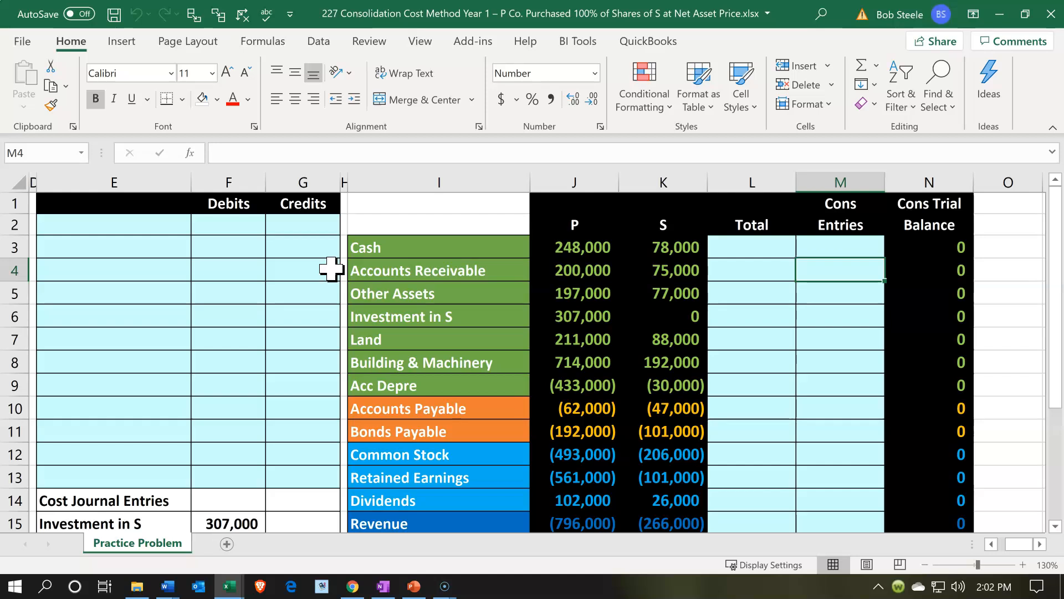
Review the acquisition facts listed in column A, including the 307,000 purchase price and book value.
key("Left")
key("Left")
key("Left")
key("Left")
key("Left")
key("Left")
key("Left")
key("Left")
key("Left")
key("Left")
key("Left")
key("Left")
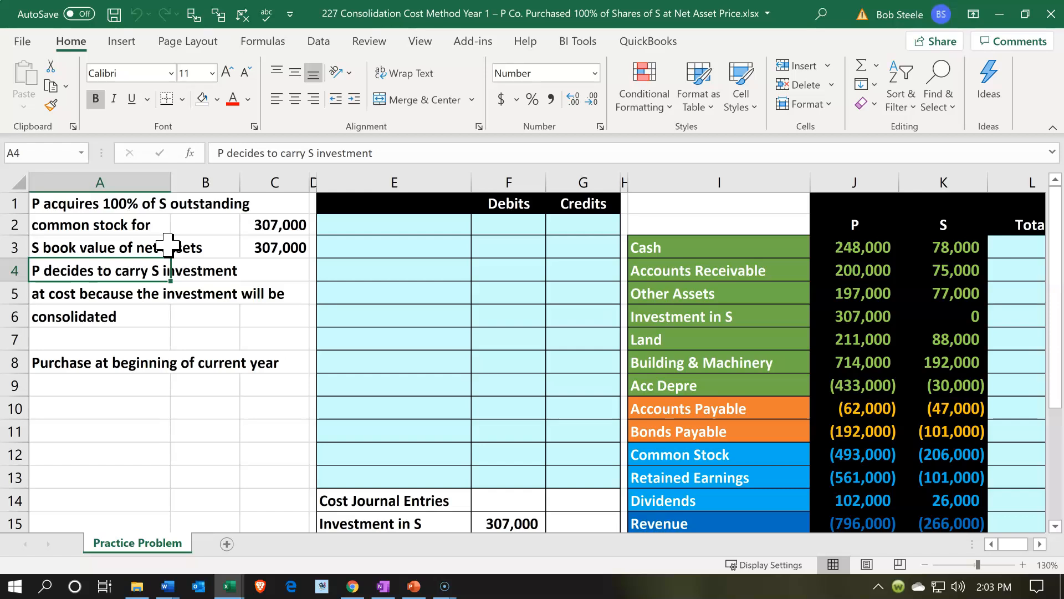
left_click(268, 223)
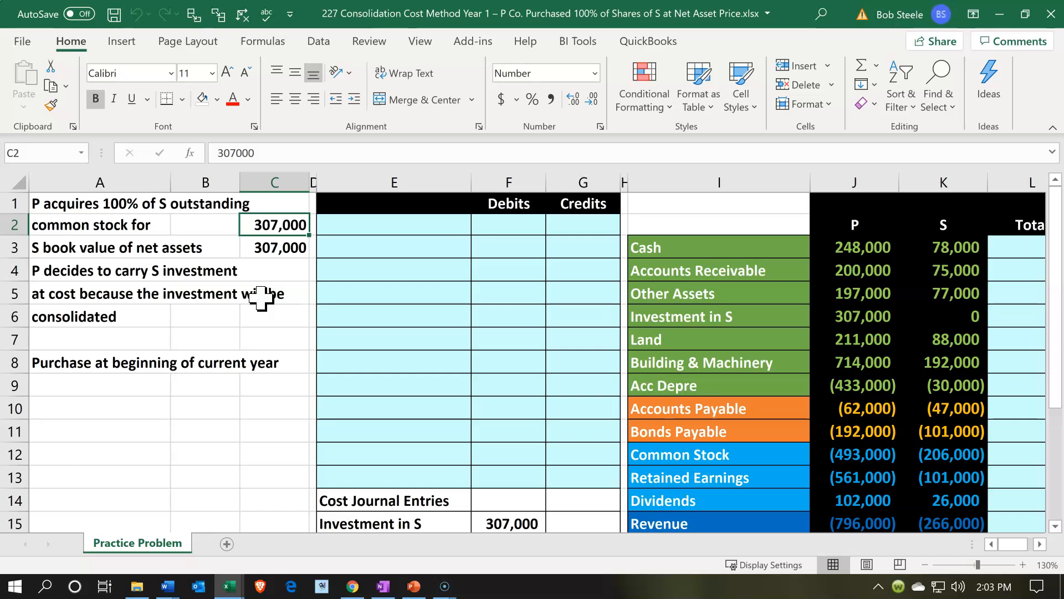
key("Down")
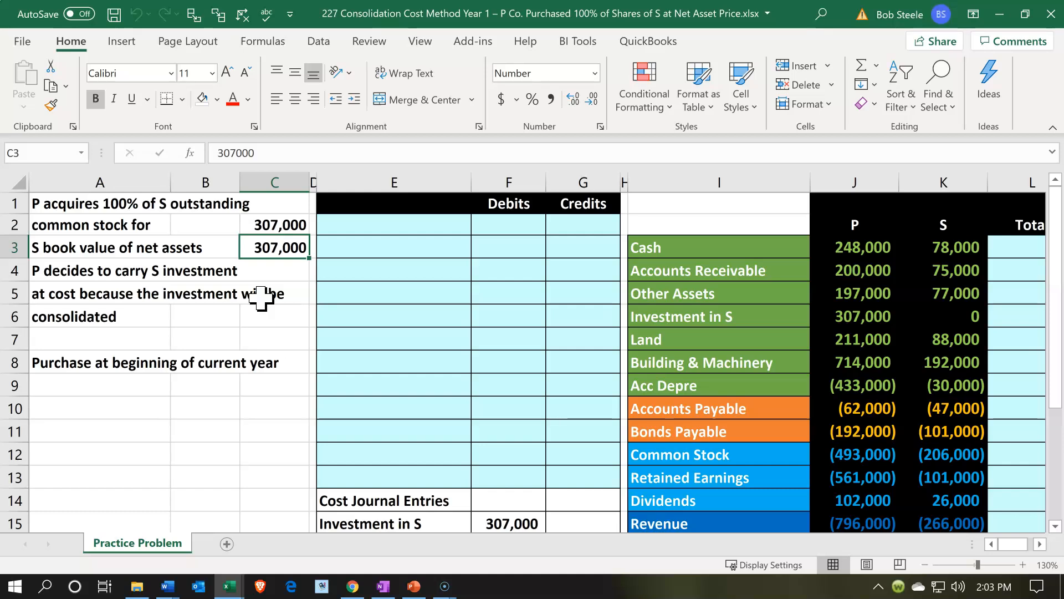
key("Down")
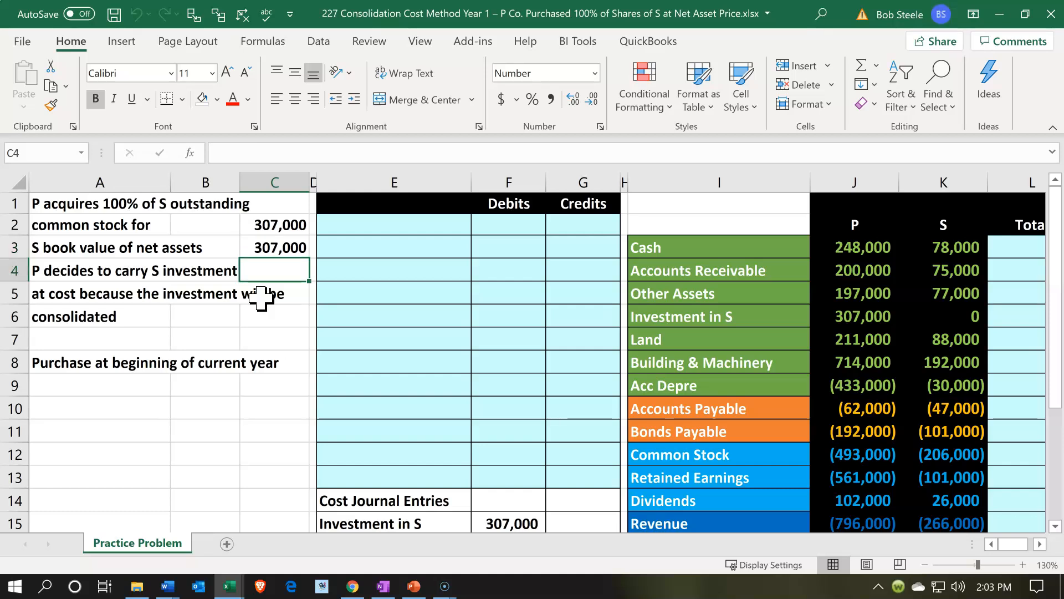
key("Left")
key("Left")
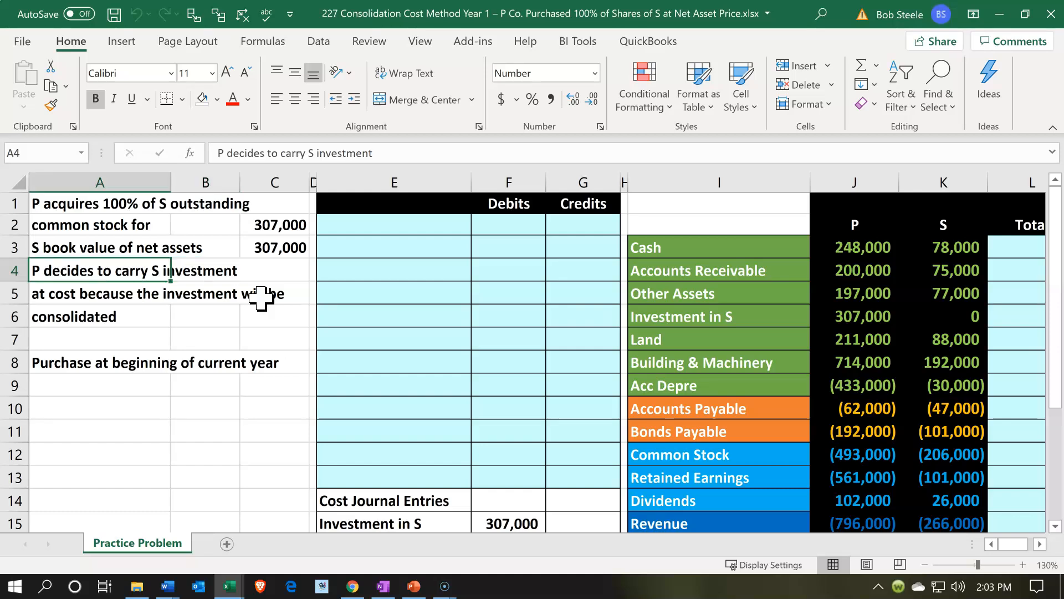
key("Down")
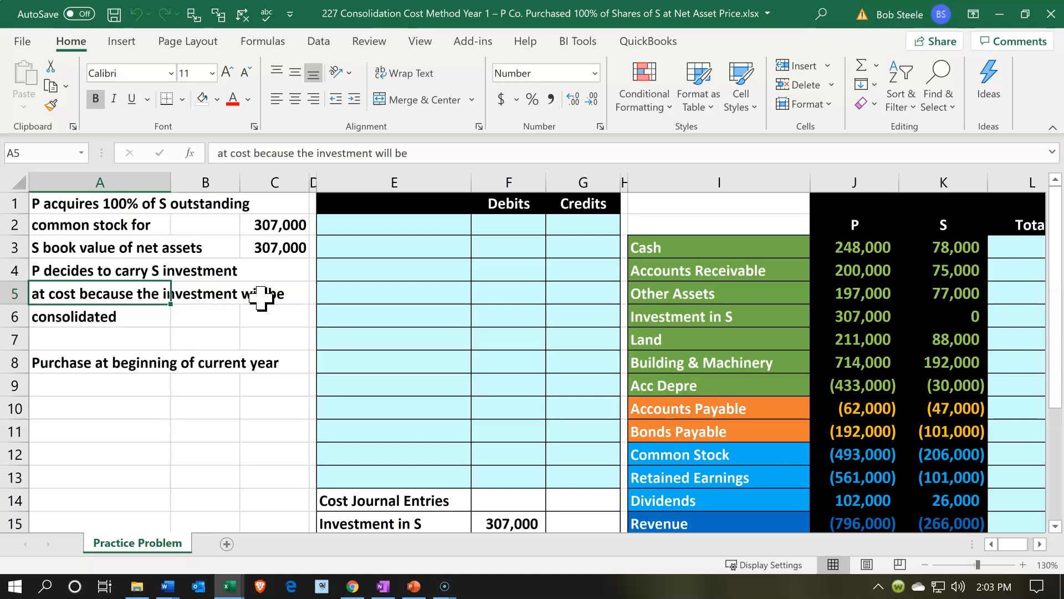
key("Down")
key("Down")
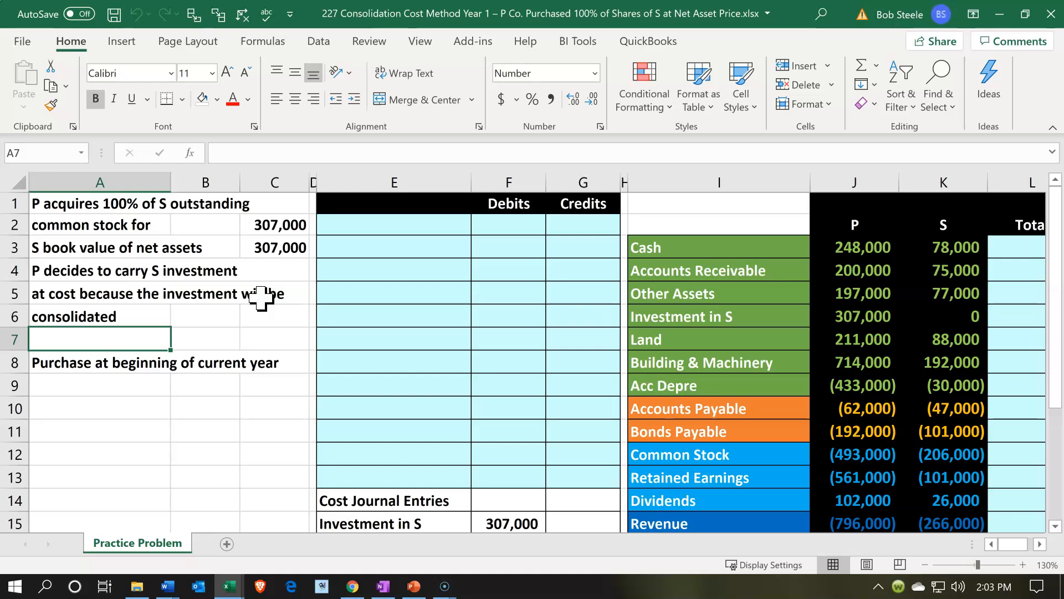
key("Down")
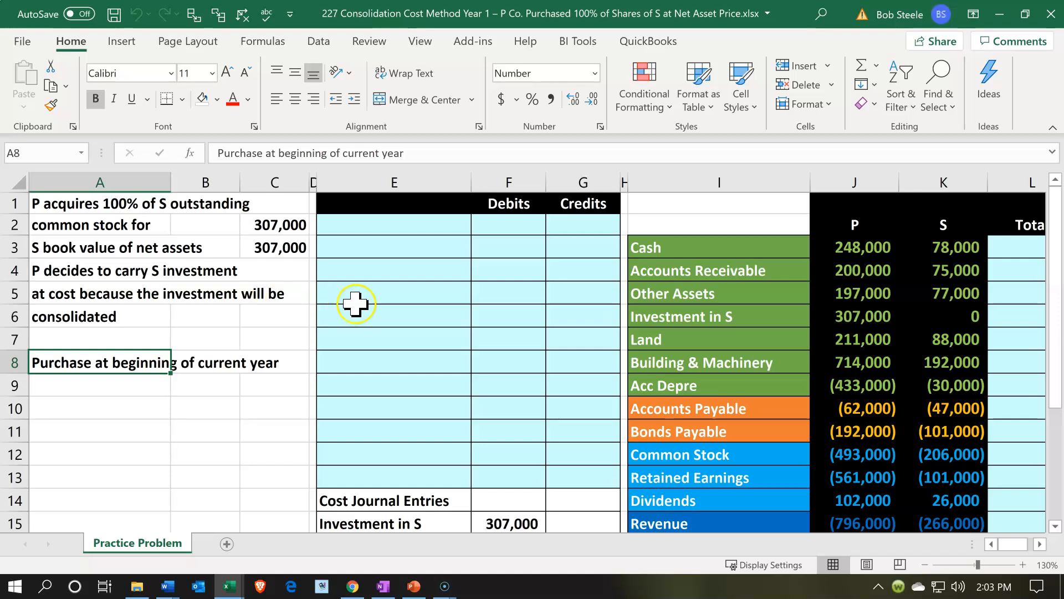
Examine the trial balance accounts and the P, S, Total, Cons Entries and Cons Trial Balance columns.
scroll(357, 304, "down", 1)
scroll(358, 303, "down", 1)
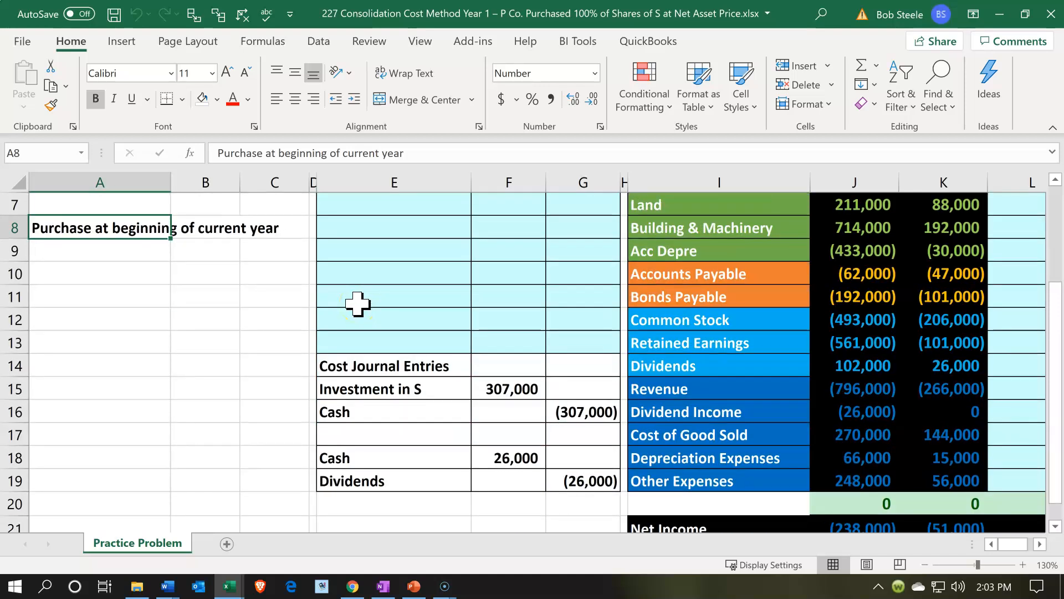
scroll(358, 304, "up", 2)
left_click(694, 269)
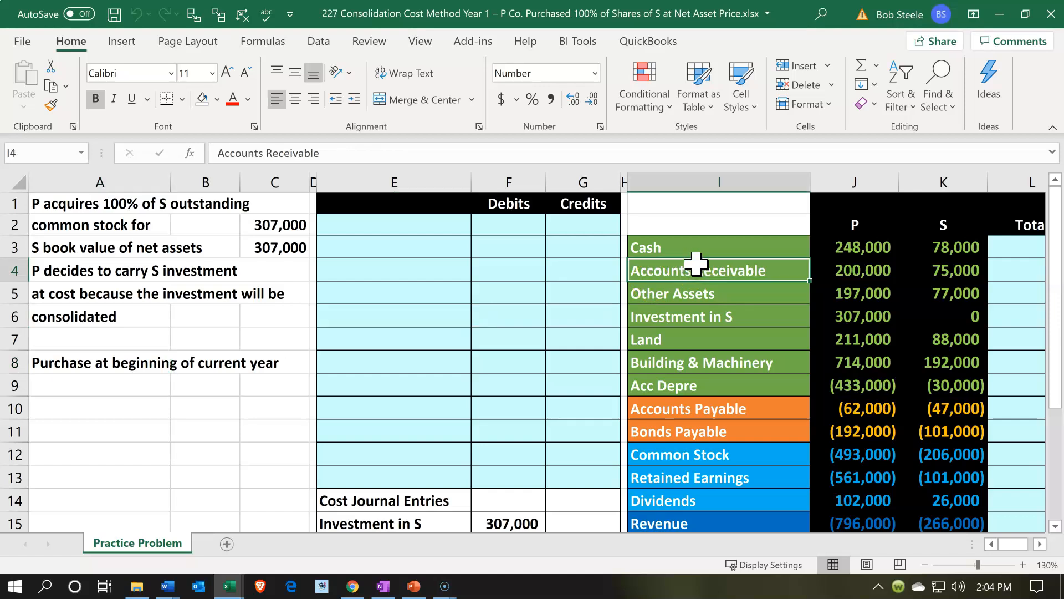
key("Right")
key("Right")
key("Right")
key("Right")
key("Right")
key("Right")
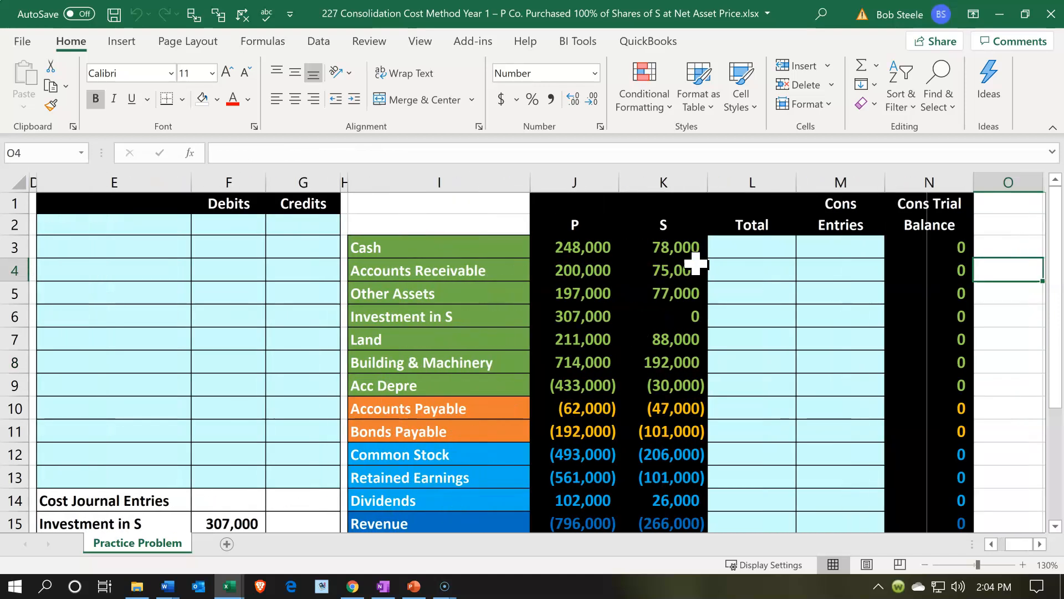
key("Right")
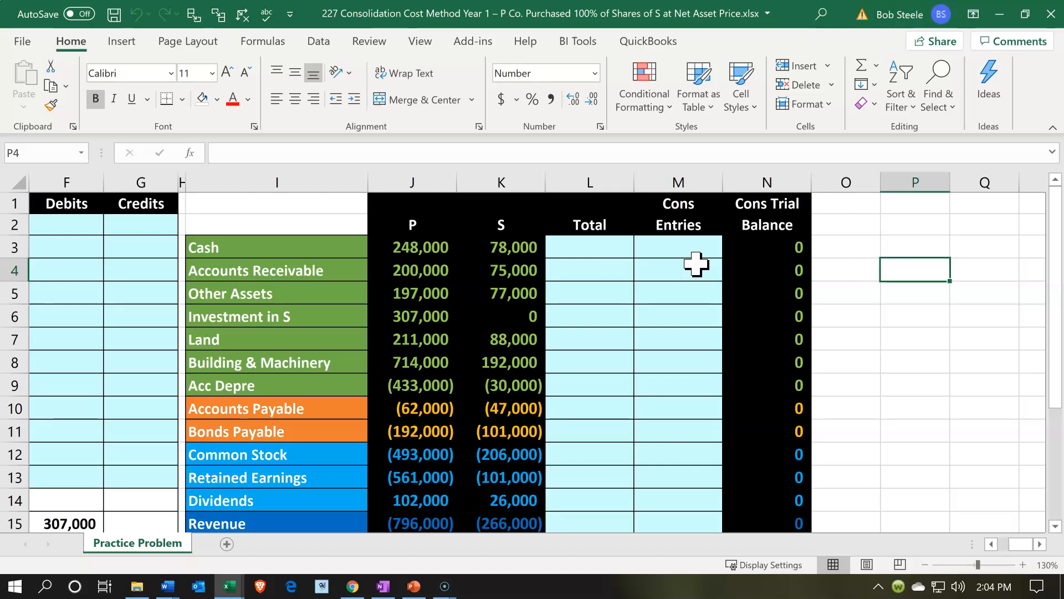
Examine the P and S column headings and the asset accounts from Cash through Acc Depre.
left_click(414, 225)
type("P")
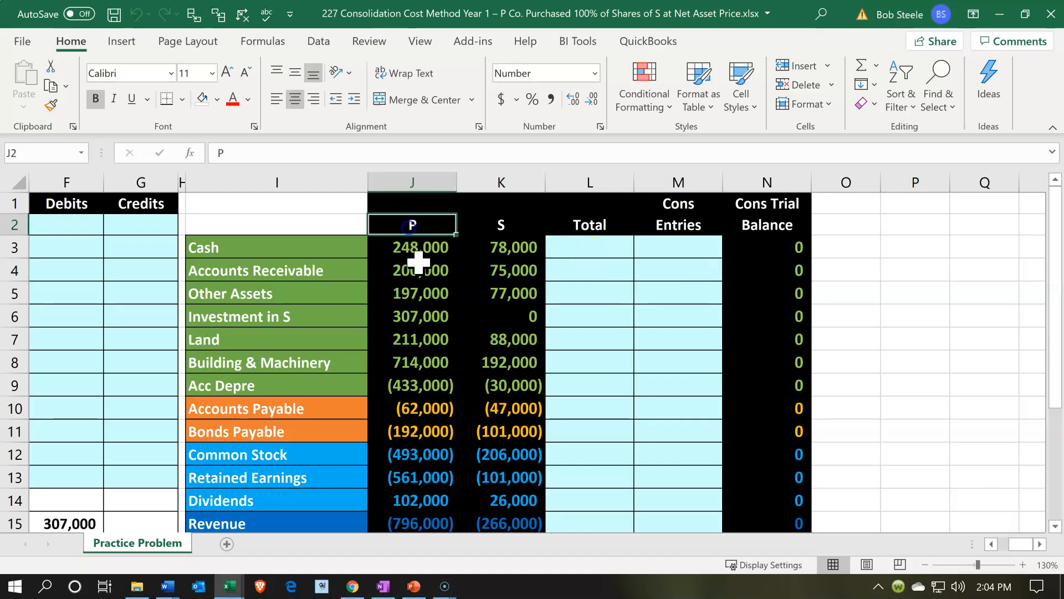
left_click(481, 229)
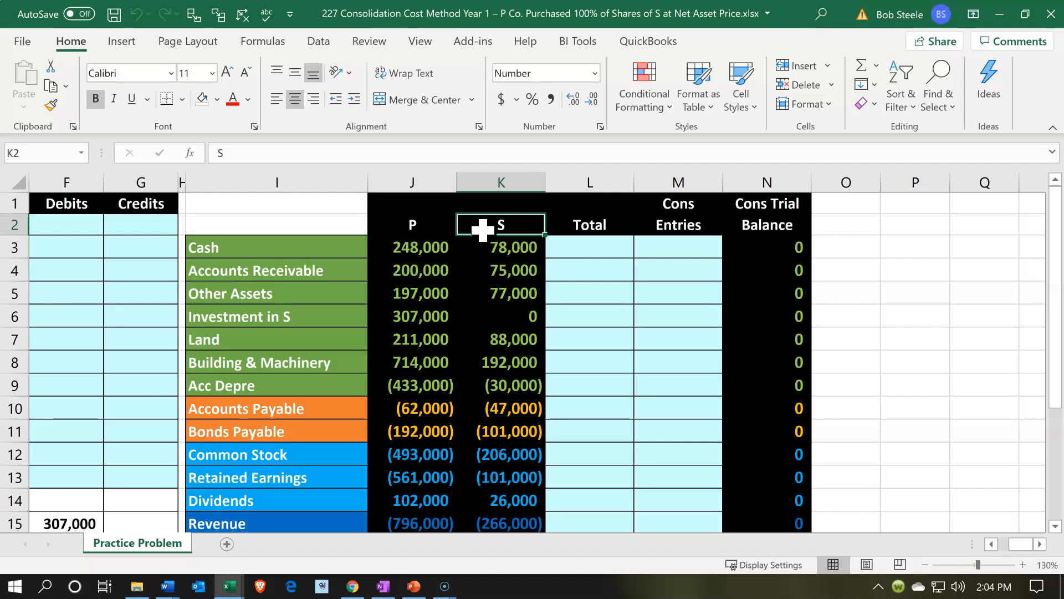
scroll(483, 230, "down", 1)
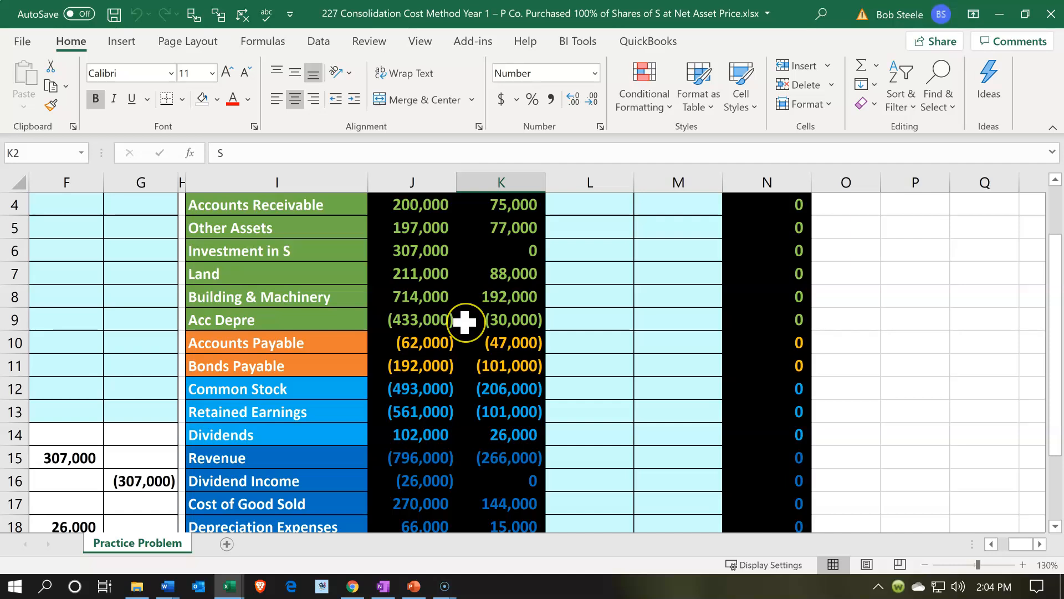
scroll(464, 321, "up", 1)
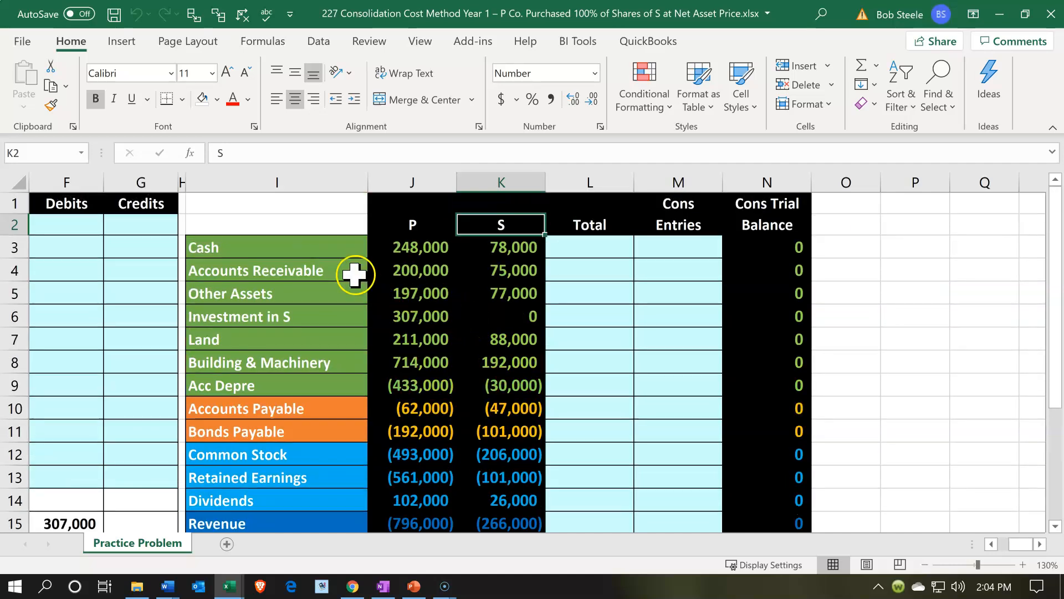
left_click_drag(340, 247, 317, 391)
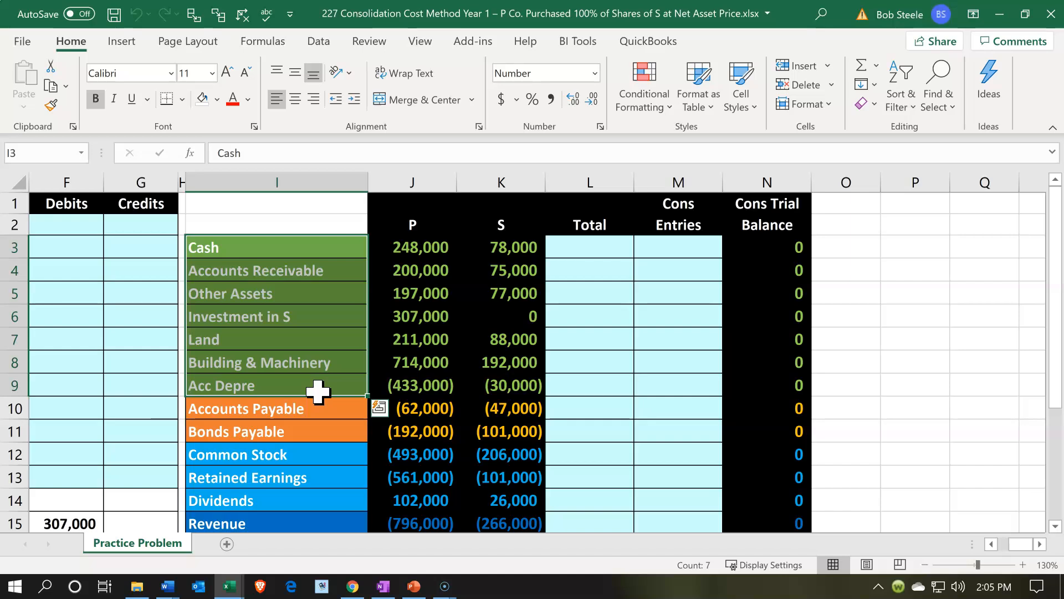
scroll(318, 392, "down", 1)
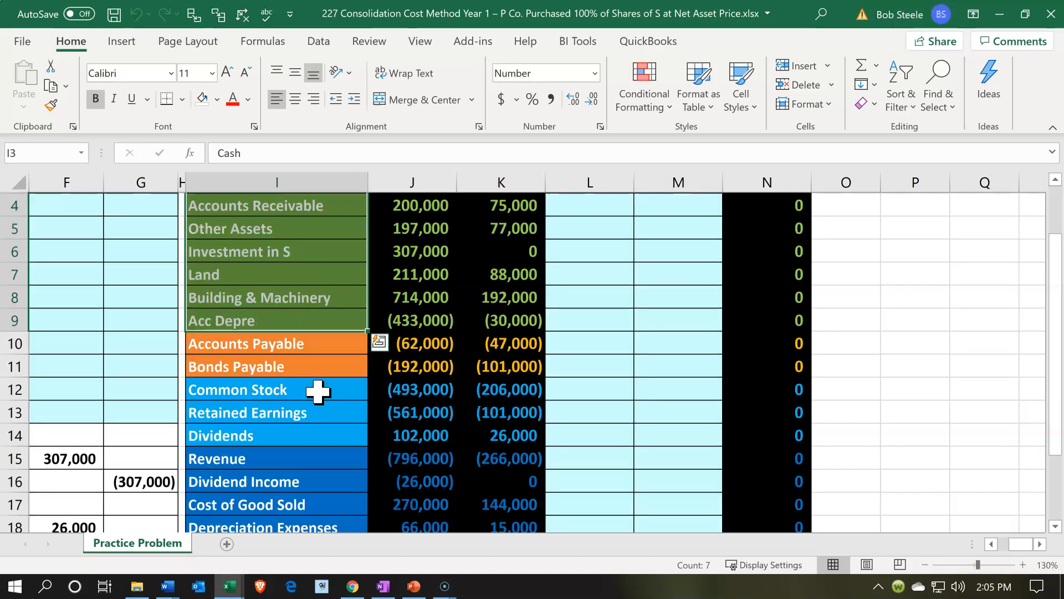
scroll(318, 391, "down", 1)
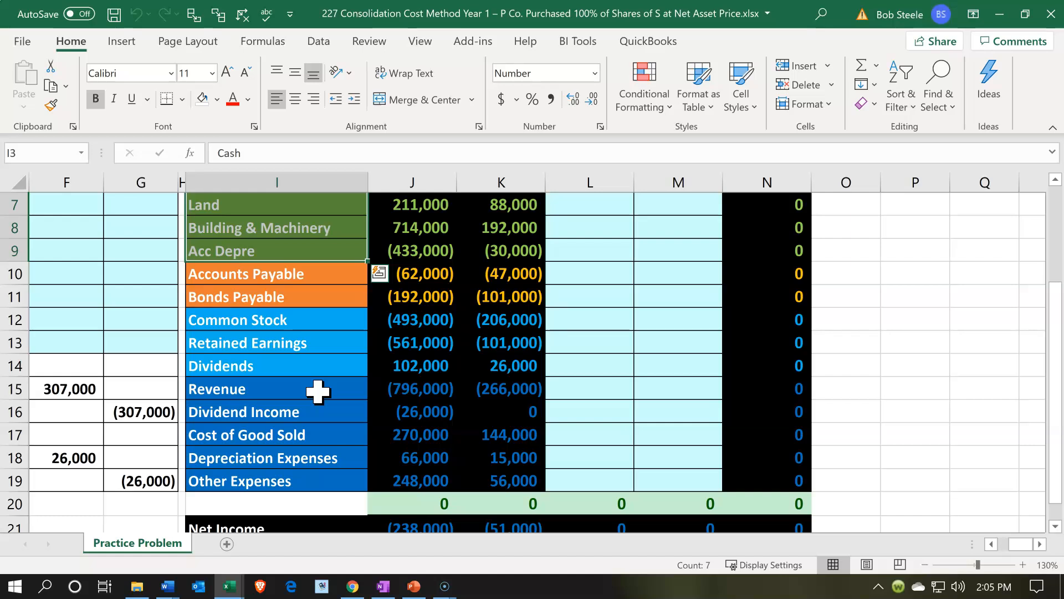
scroll(318, 392, "up", 2)
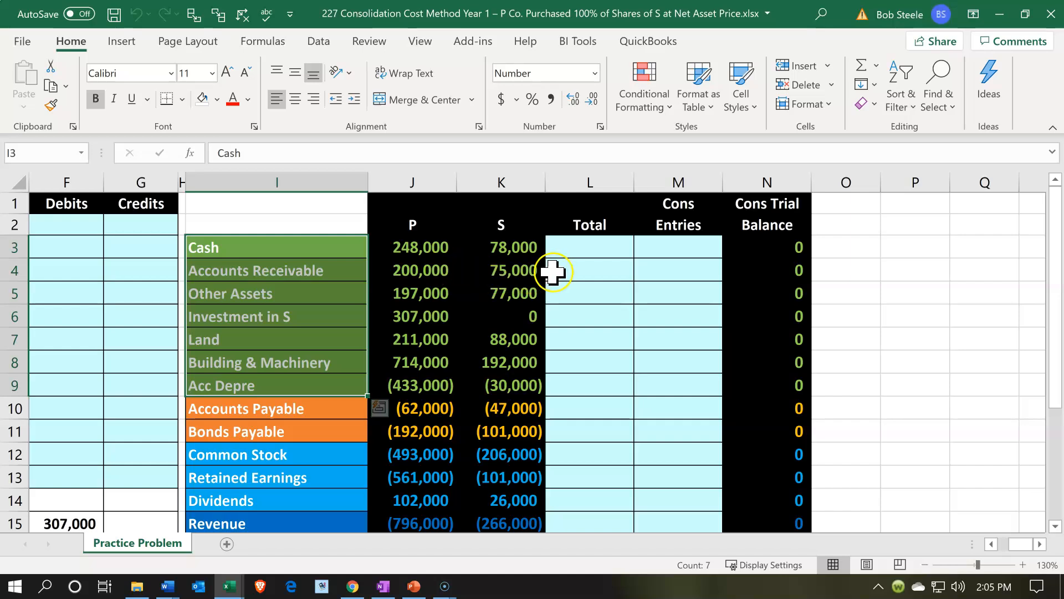
Enter a SUM formula in the Cash row of the Total column adding the P and S balances (J3:K3).
left_click(570, 247)
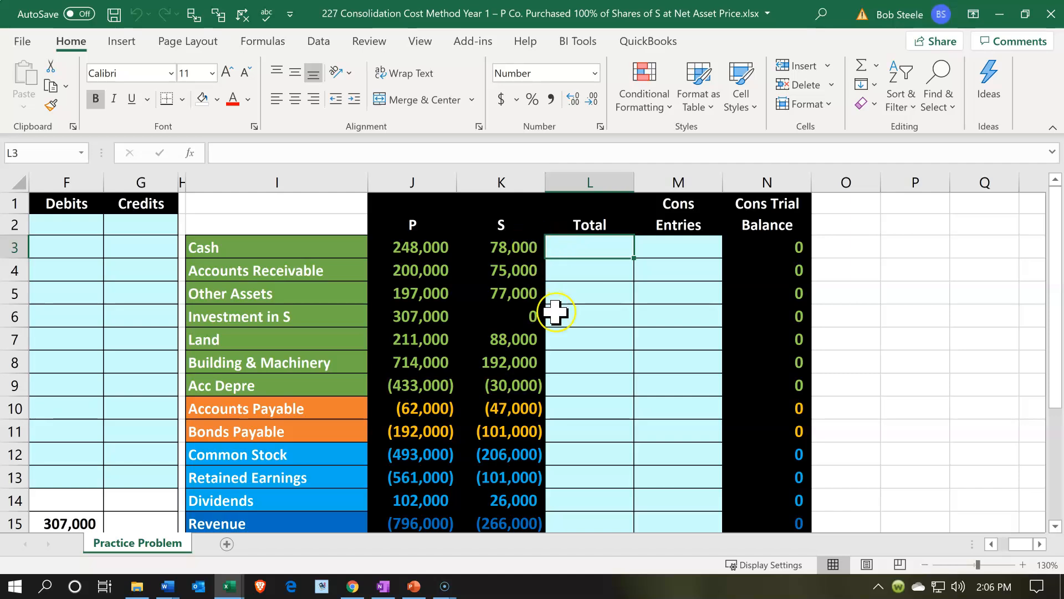
type("=sum")
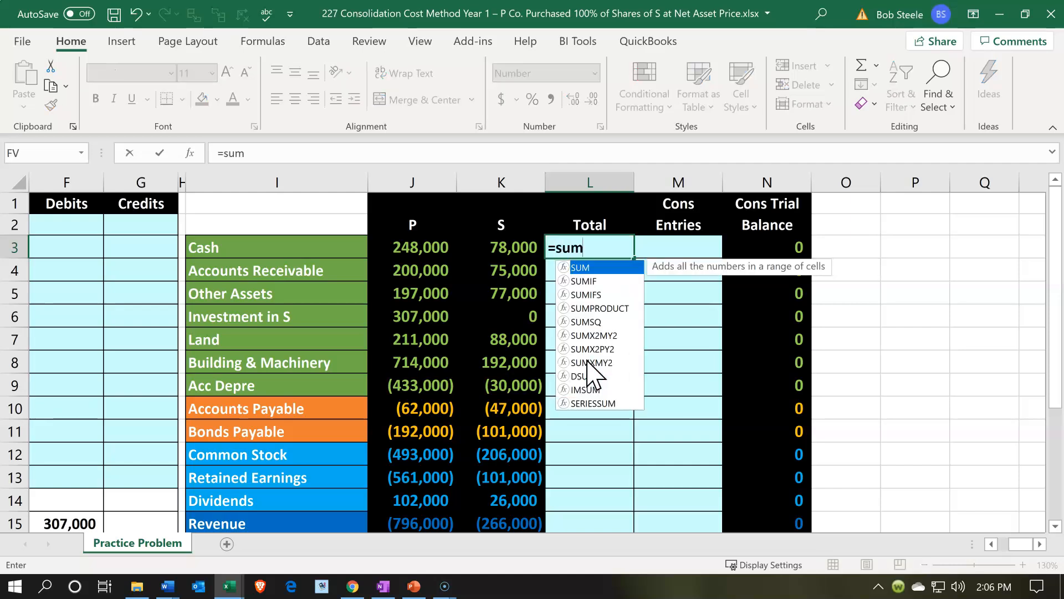
type("(")
key("Left")
key("shift+Left")
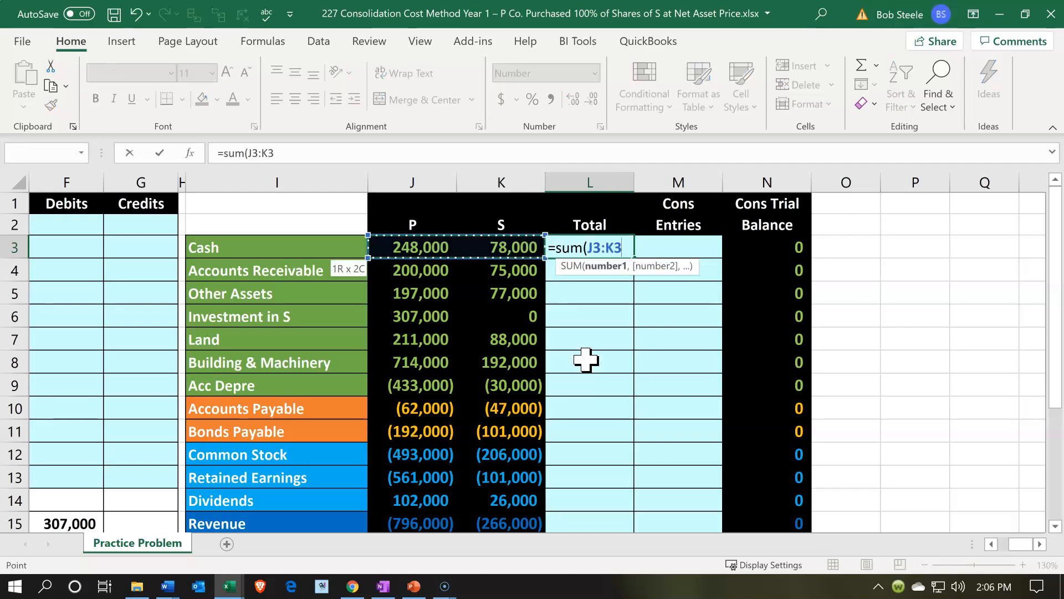
key("Return")
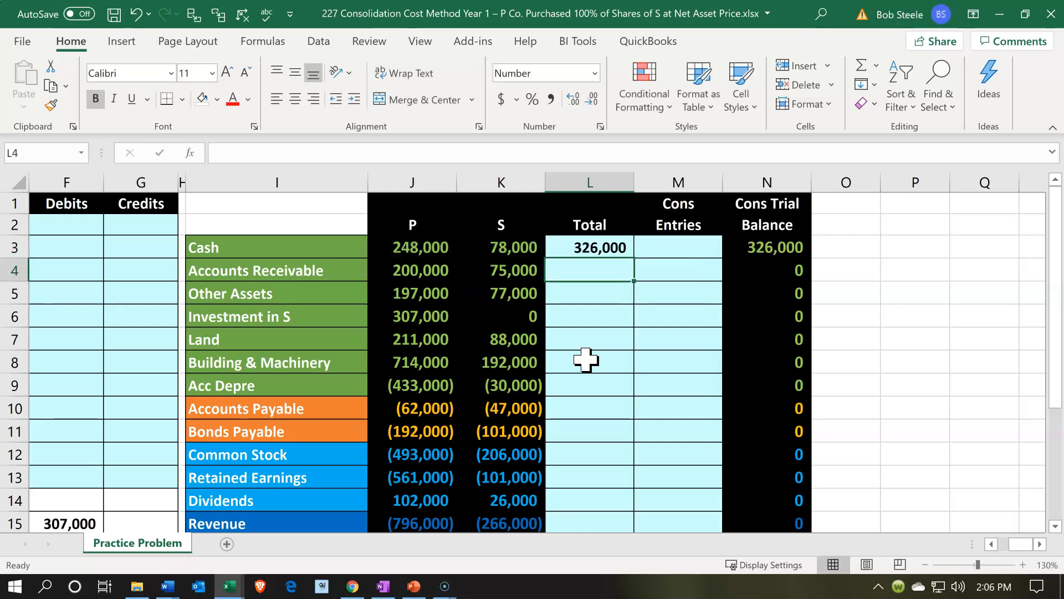
Copy the Cash total formula down the Total column through the Other Expenses row.
left_click(617, 252)
left_click(643, 261)
left_click_drag(643, 261, 633, 442)
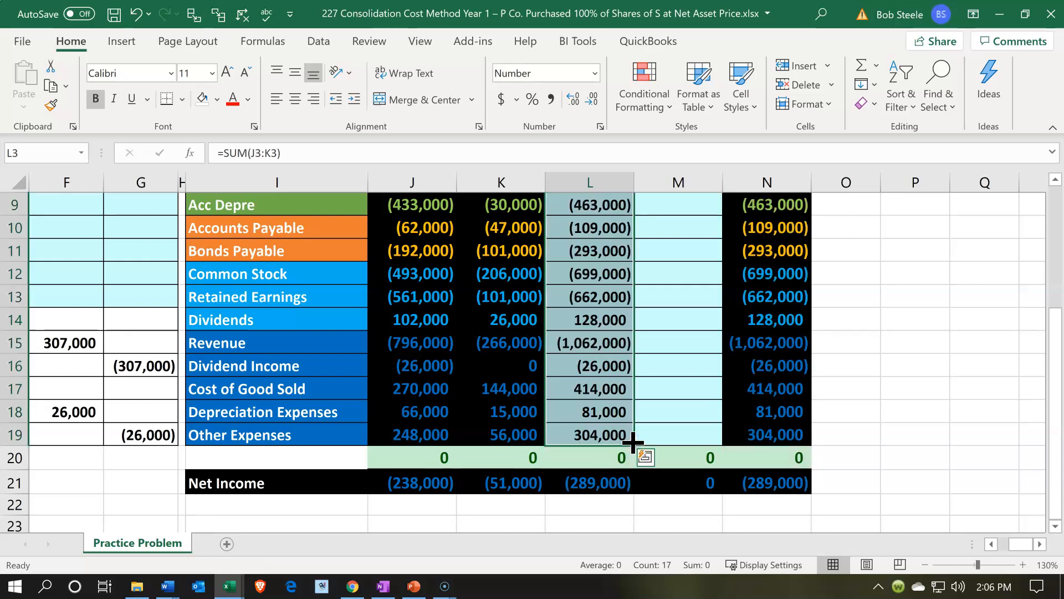
left_click(607, 460)
double_click(607, 460)
key("Return")
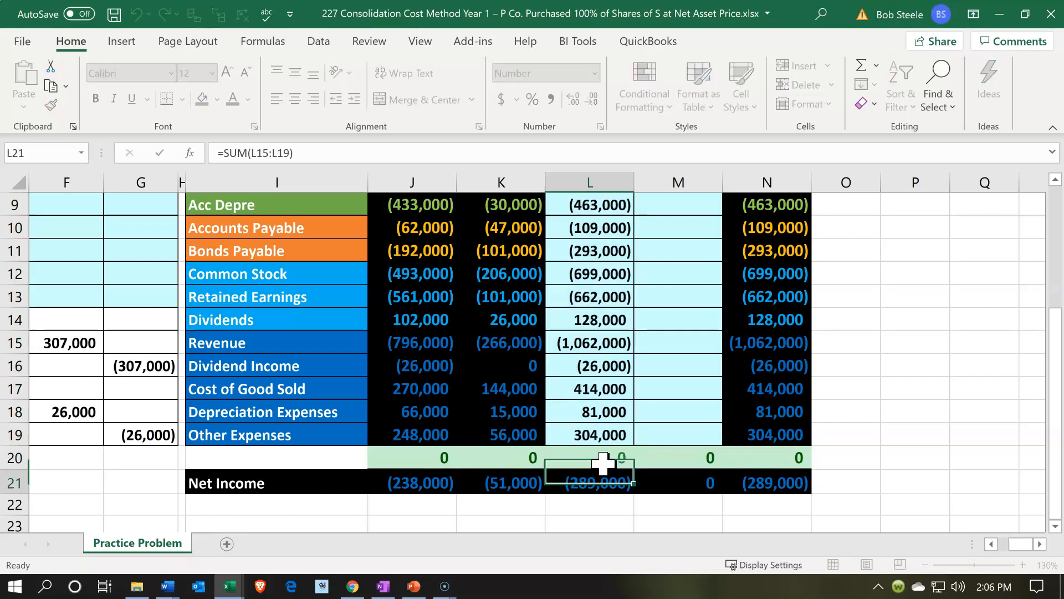
Review the combined totals for the equity, dividends, dividend income and expense accounts.
scroll(605, 461, "up", 3)
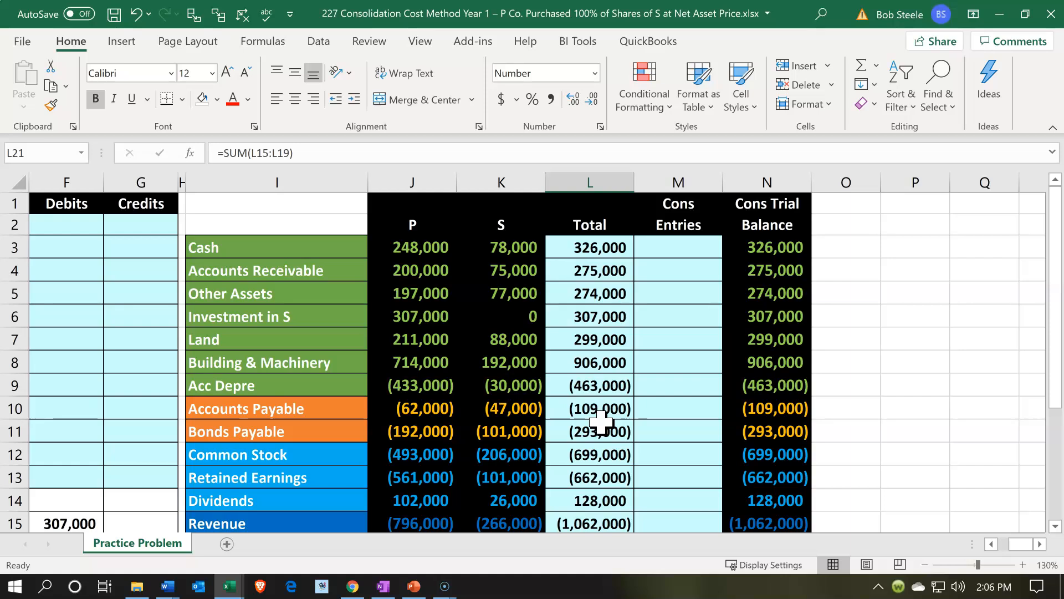
left_click(417, 447)
key("Right")
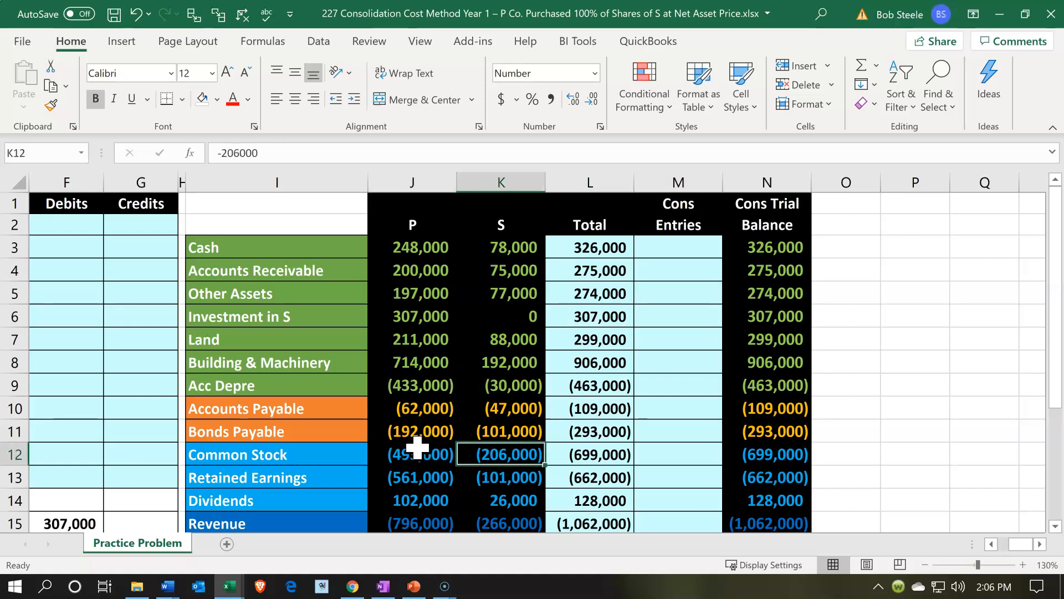
key("Left")
key("Right")
key("Left")
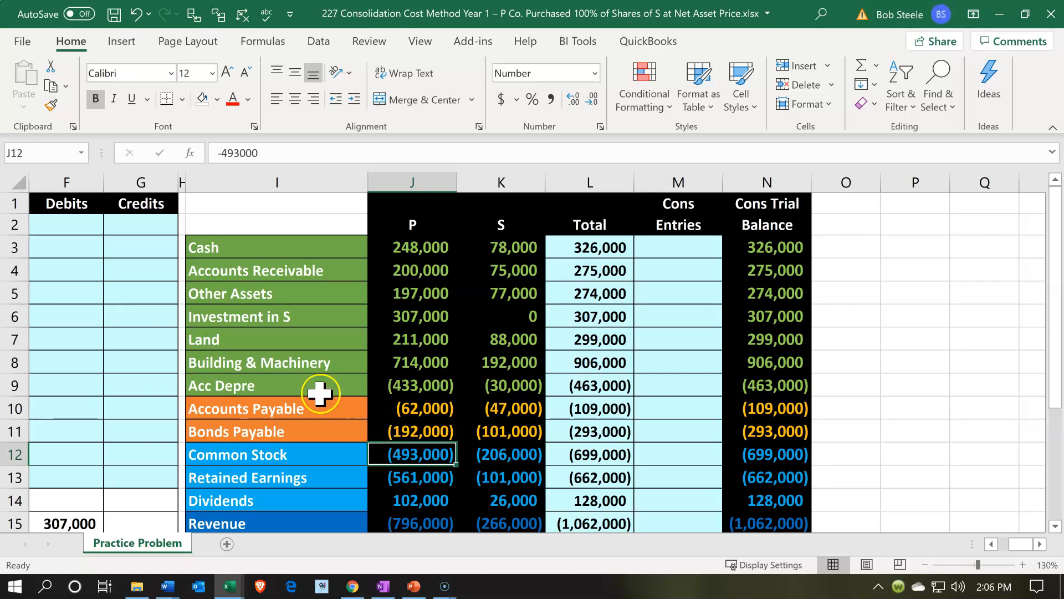
left_click(187, 318)
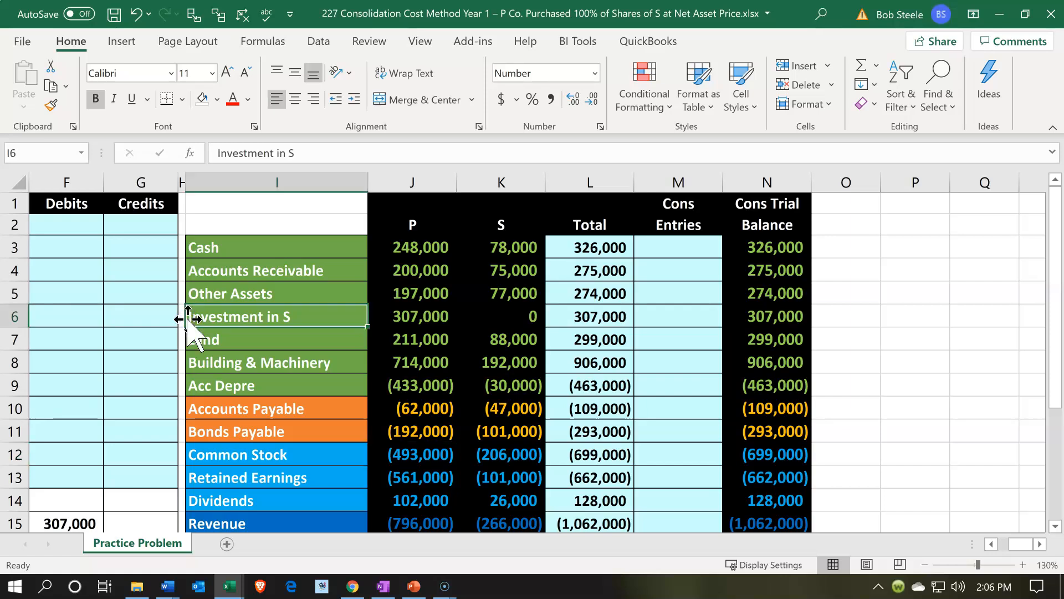
scroll(188, 318, "down", 2)
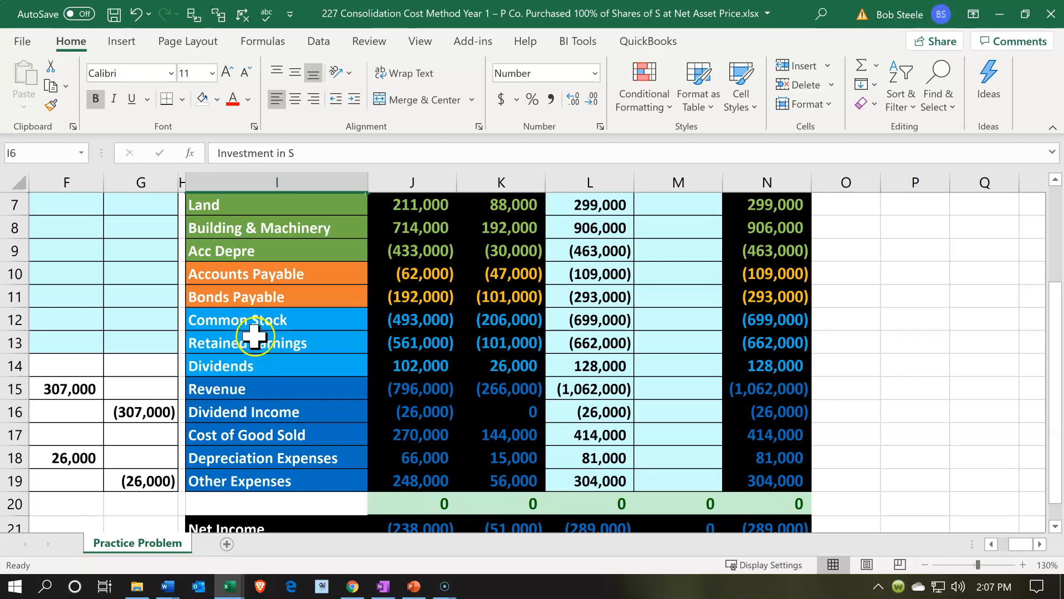
left_click(268, 415)
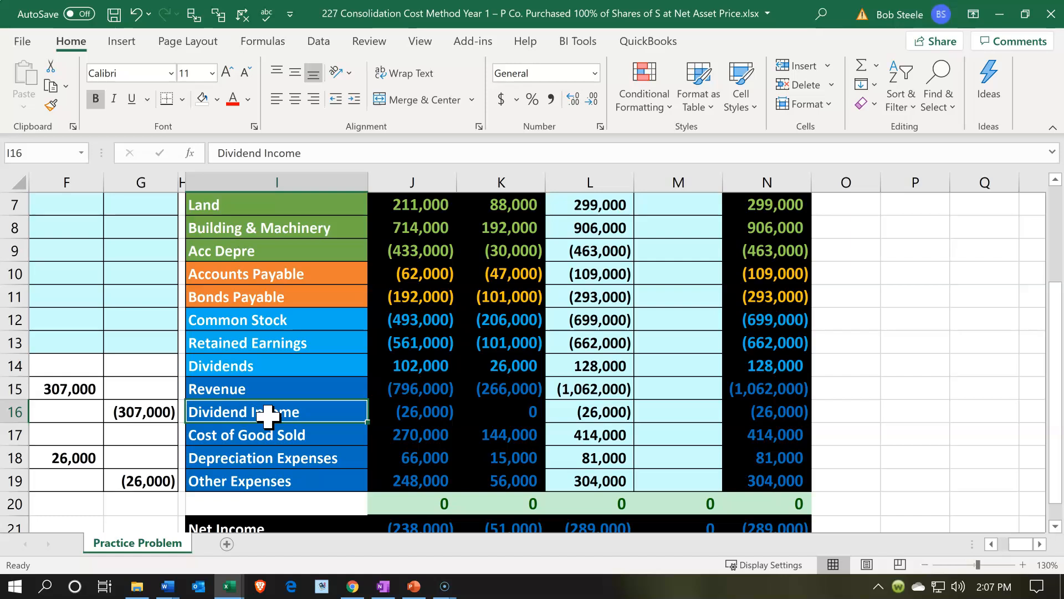
left_click(490, 371)
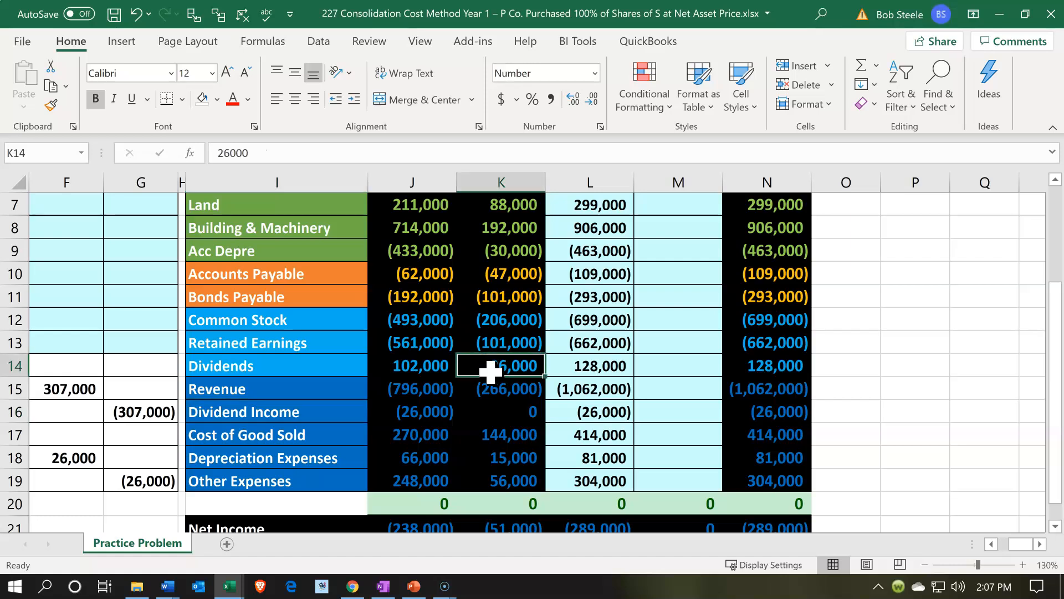
left_click(426, 404)
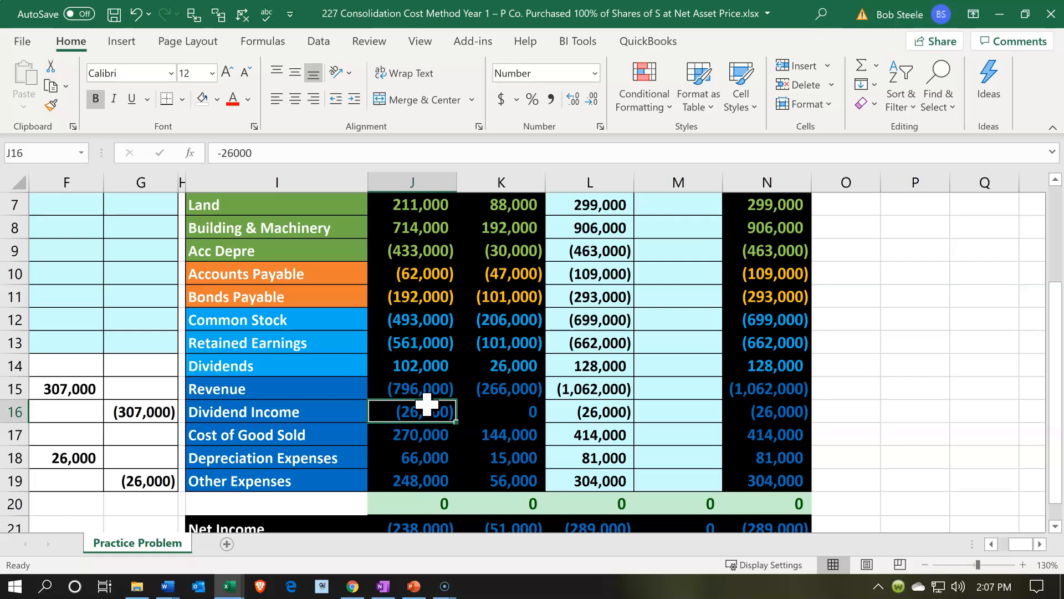
scroll(427, 404, "up", 2)
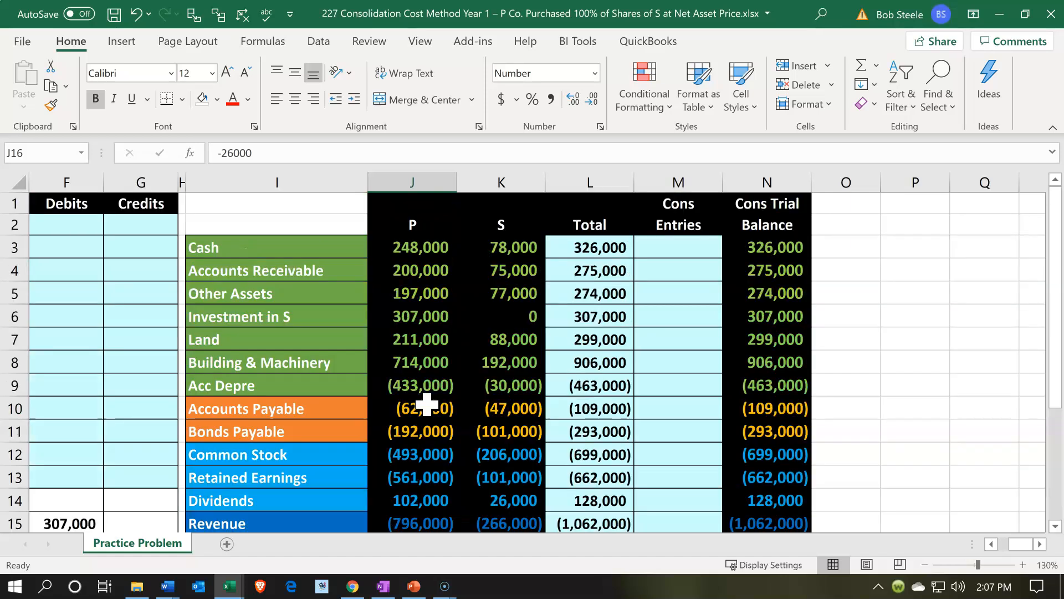
Examine P's Investment in S balance and S's equity, income and expense balances.
left_click(400, 315)
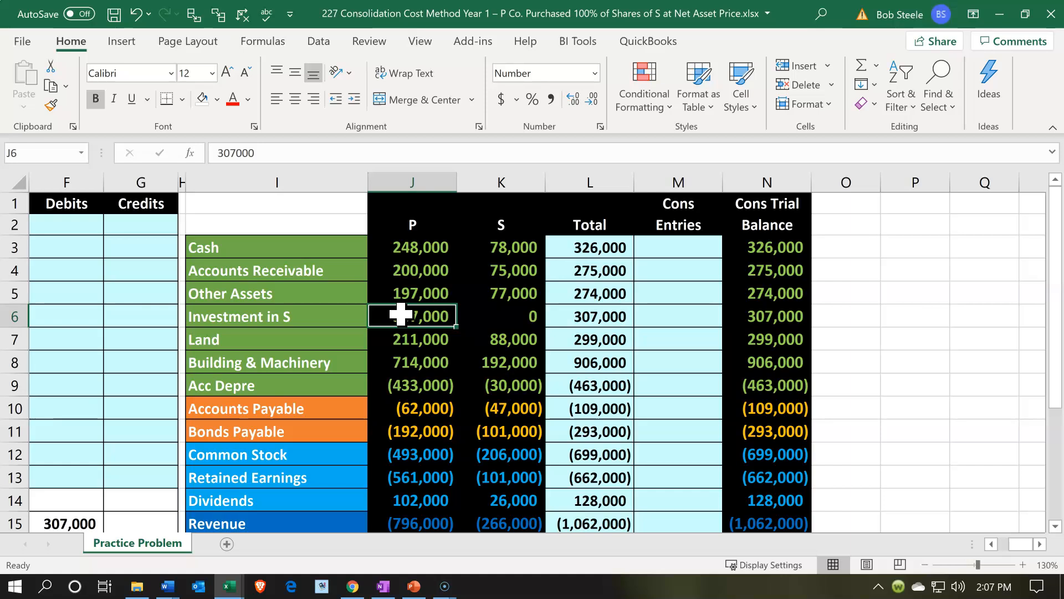
scroll(401, 314, "down", 1)
scroll(400, 314, "down", 2)
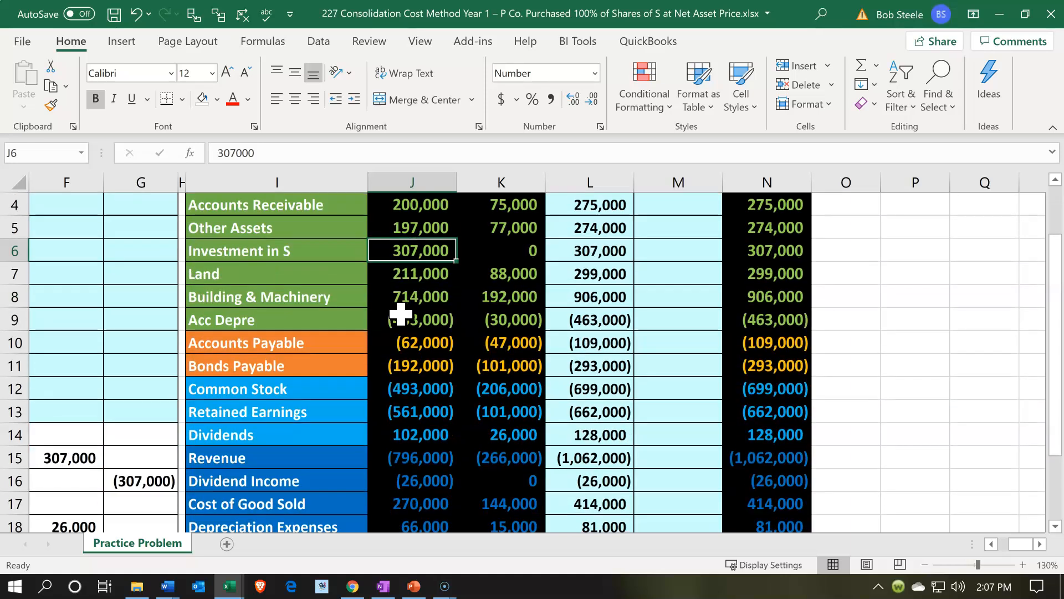
scroll(400, 314, "down", 3)
left_click_drag(520, 322, 510, 494)
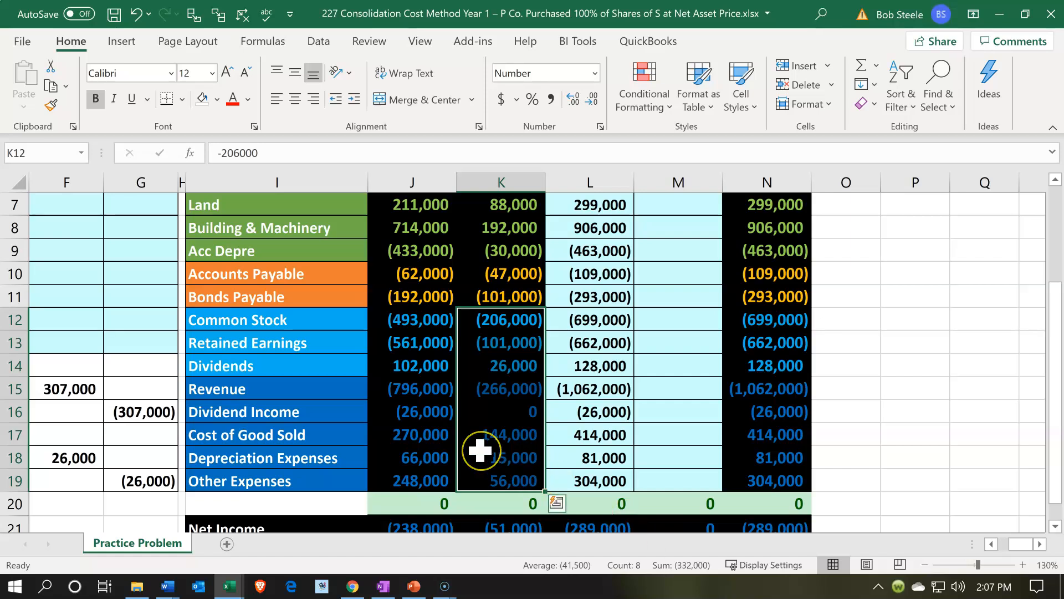
scroll(479, 451, "up", 2)
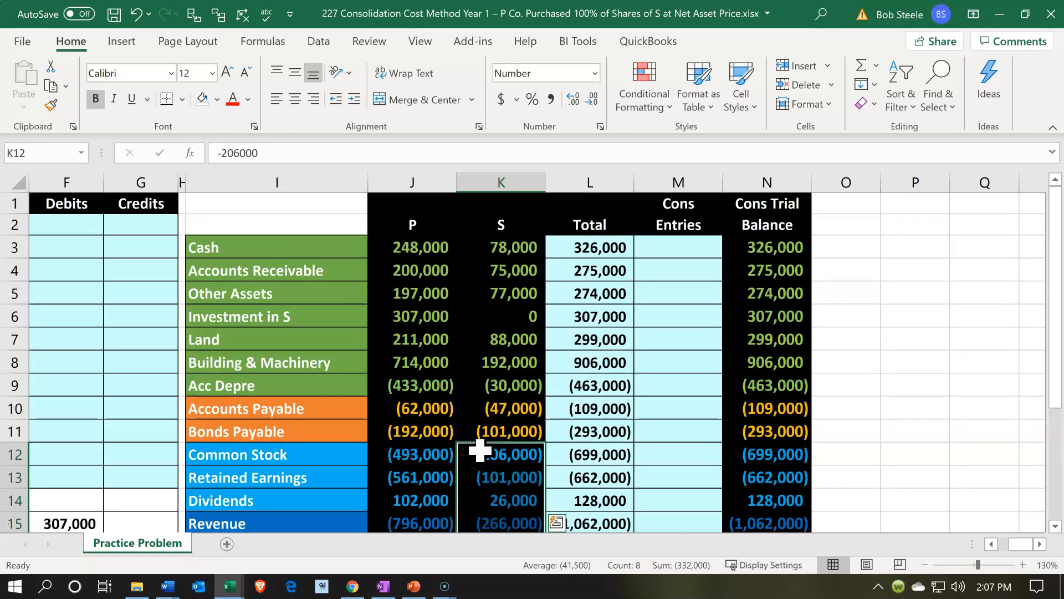
left_click(421, 322)
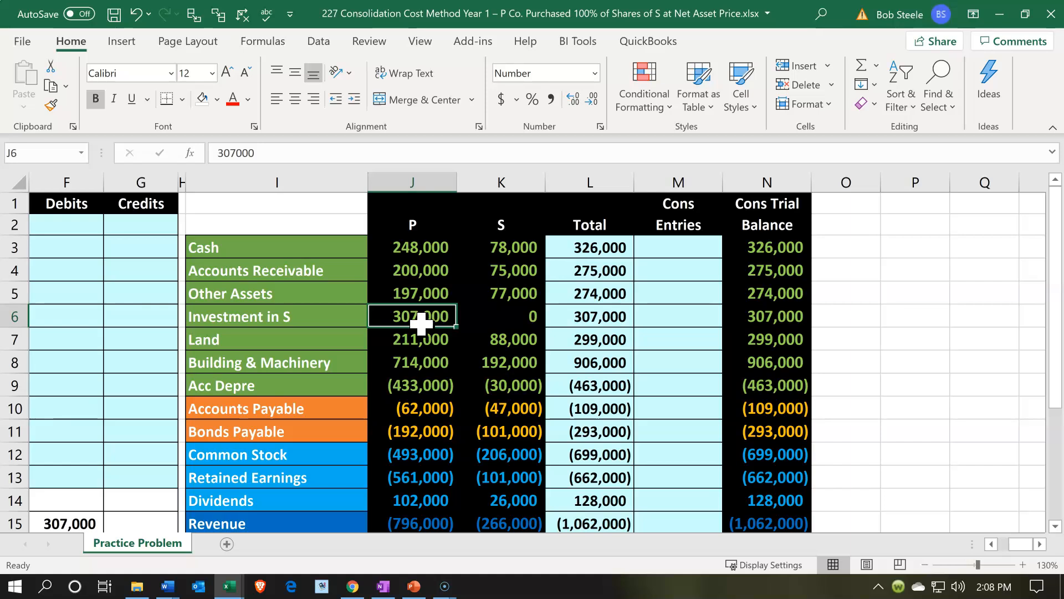
Review the cost method journal entries for the investment purchase and the dividend received.
key("Left")
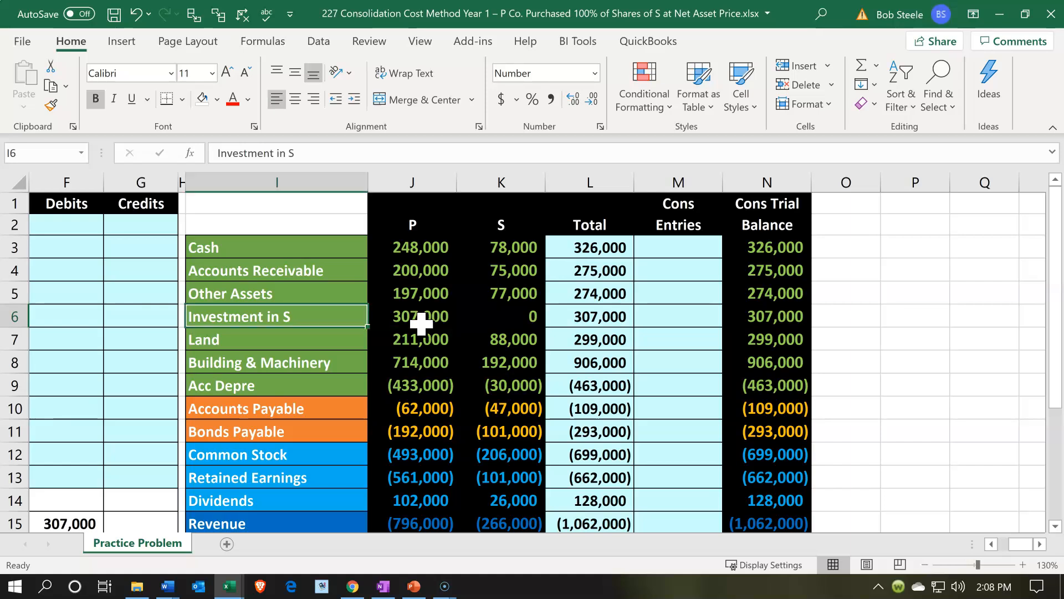
key("Left")
key("Left")
key("Left")
key("Left")
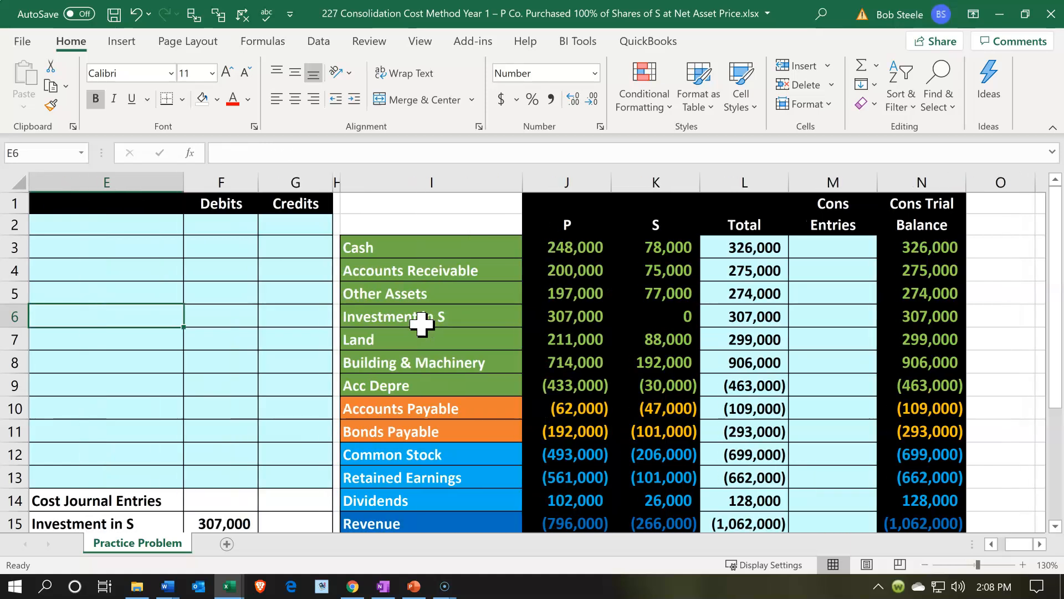
scroll(422, 324, "down", 2)
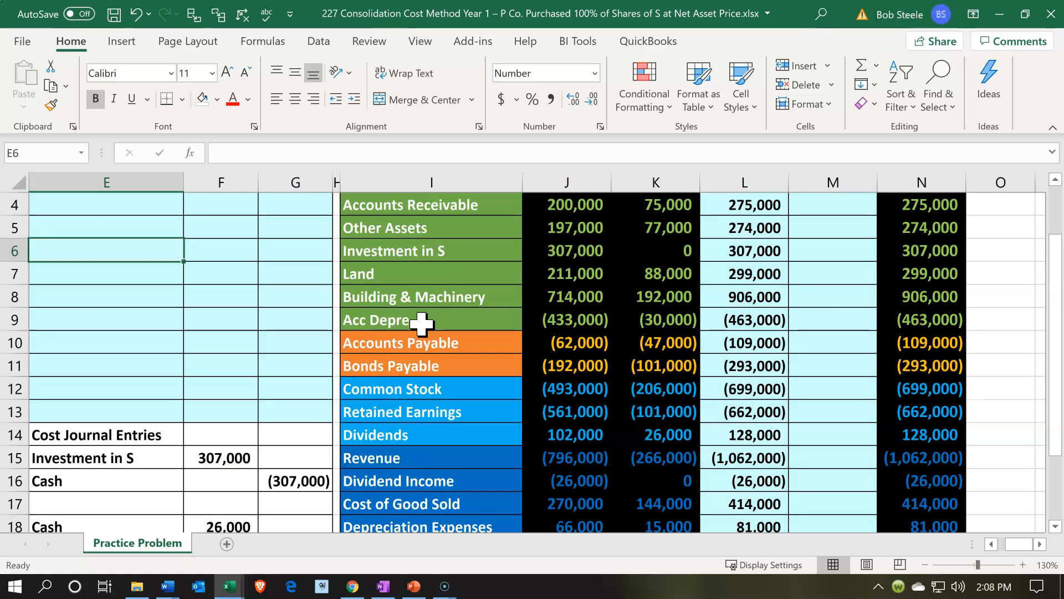
left_click(125, 382)
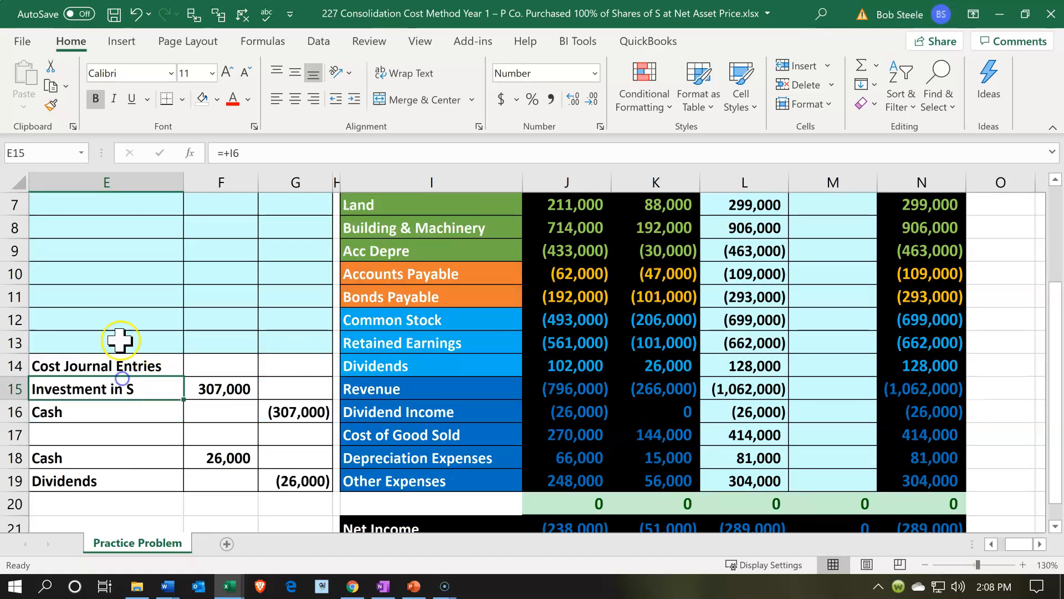
key("Right")
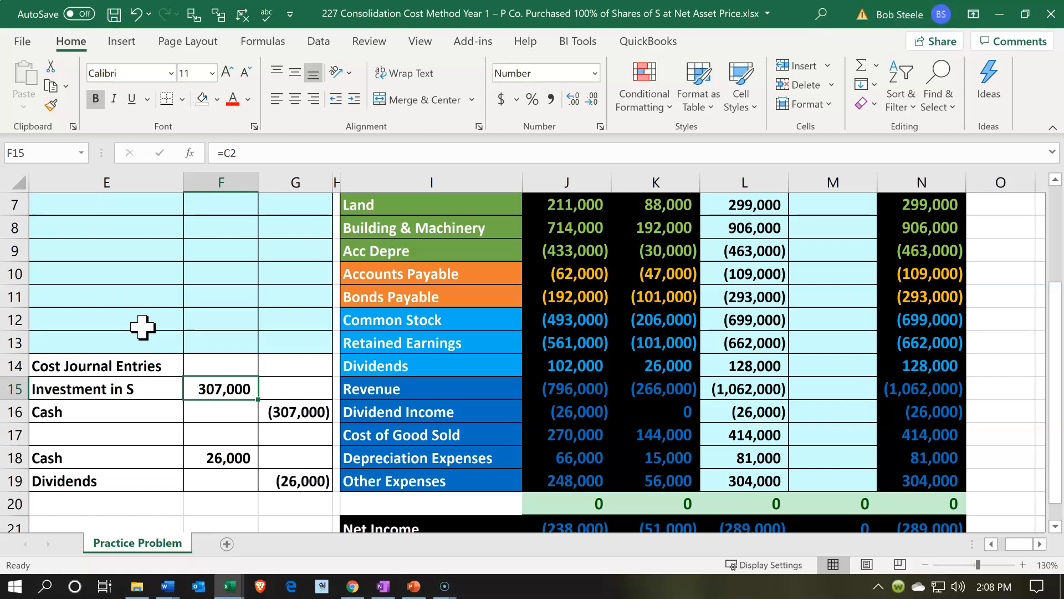
key("Down")
key("Right")
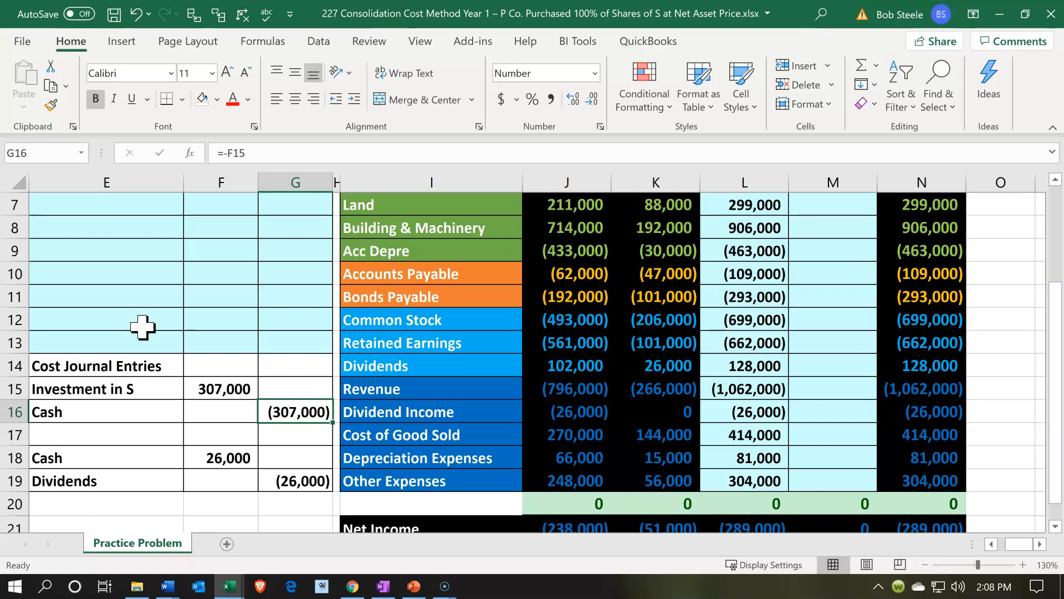
key("Down")
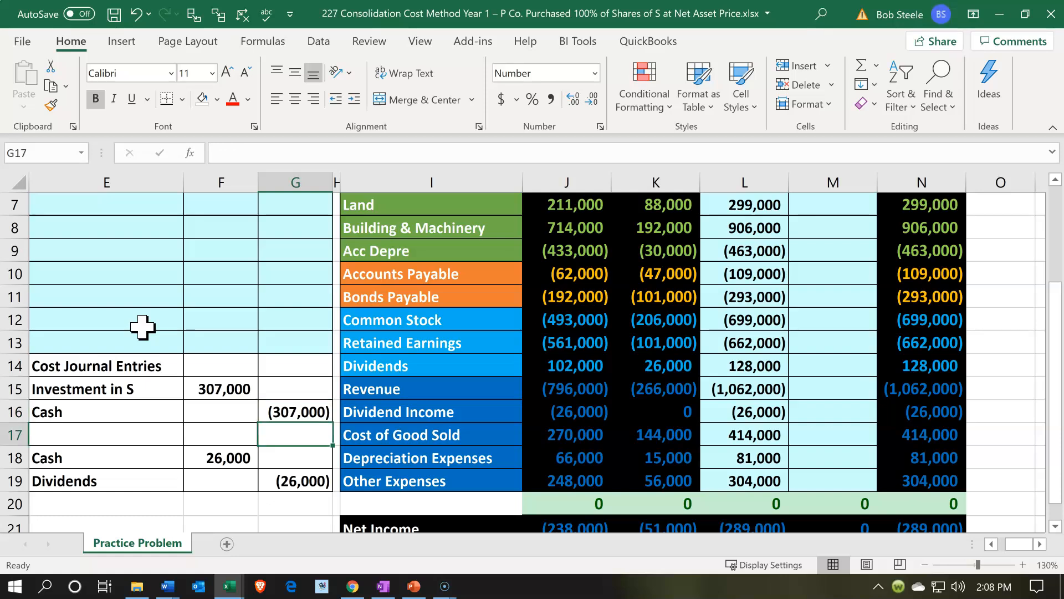
key("Down")
key("Left")
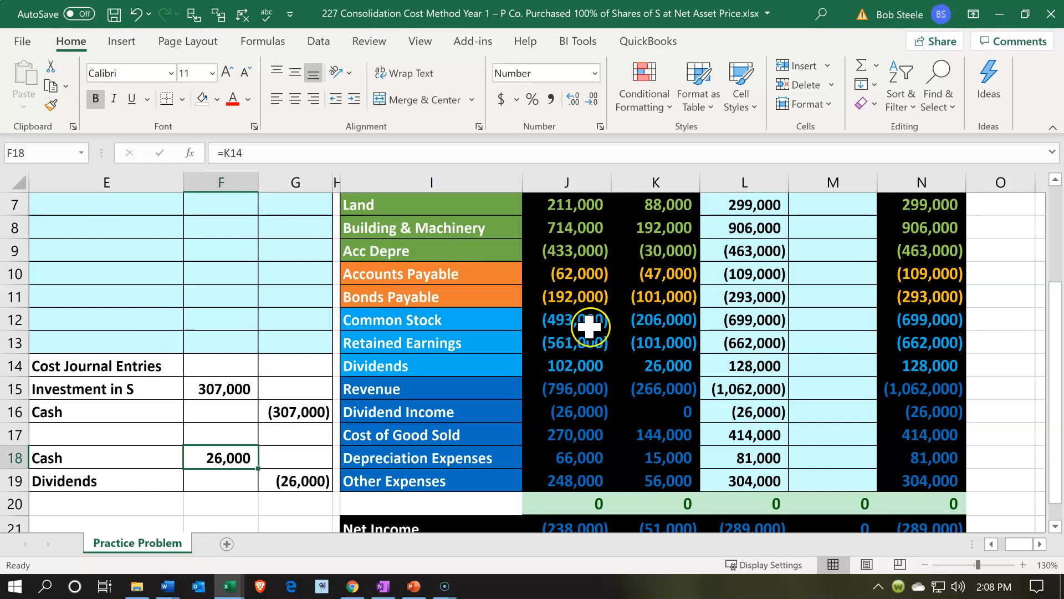
left_click(665, 368)
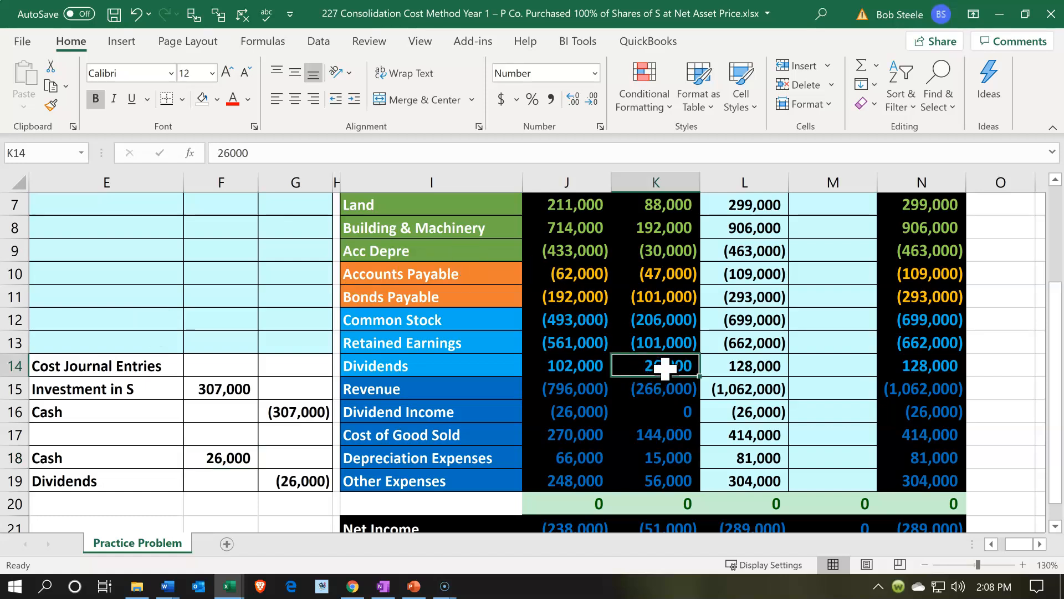
left_click(245, 456)
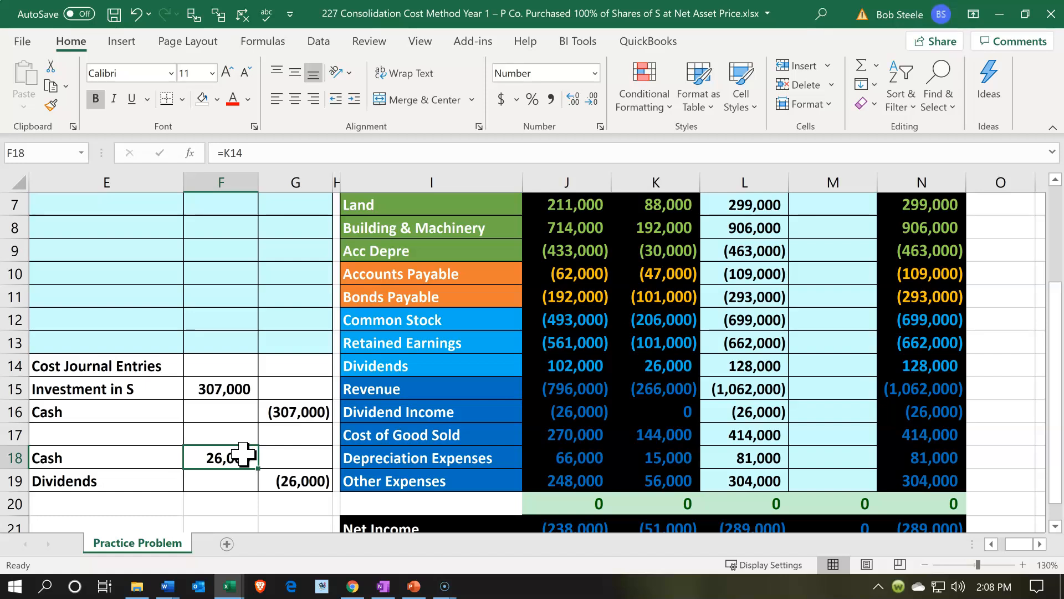
key("Down")
key("Right")
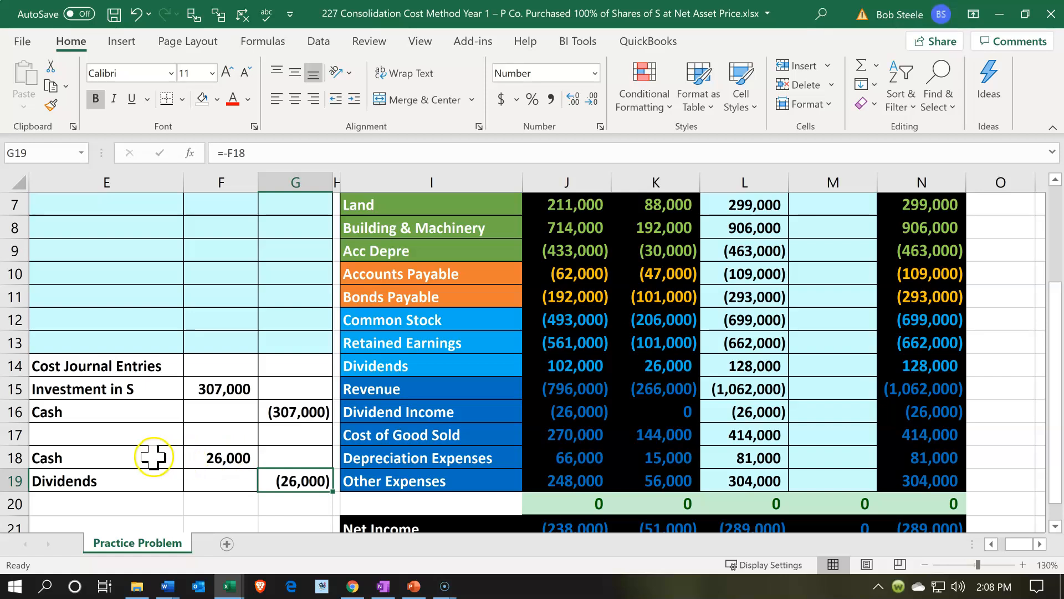
Change the dividend entry's credit account label to reference the Dividend Income account (I16).
left_click(127, 477)
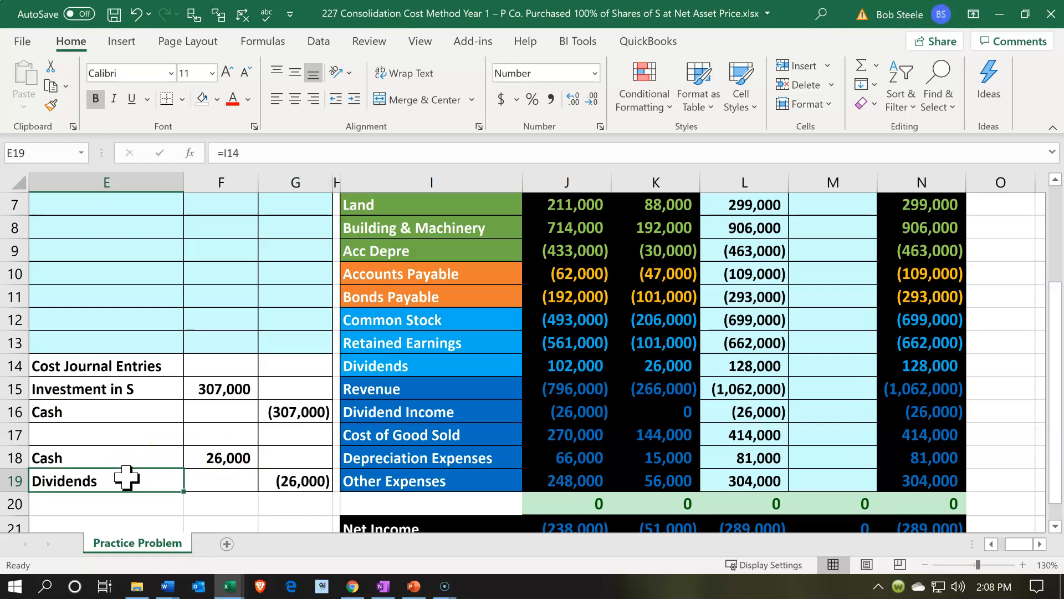
type("=")
key("Right")
key("Right")
key("Right")
key("Right")
key("Up")
key("Up")
key("Up")
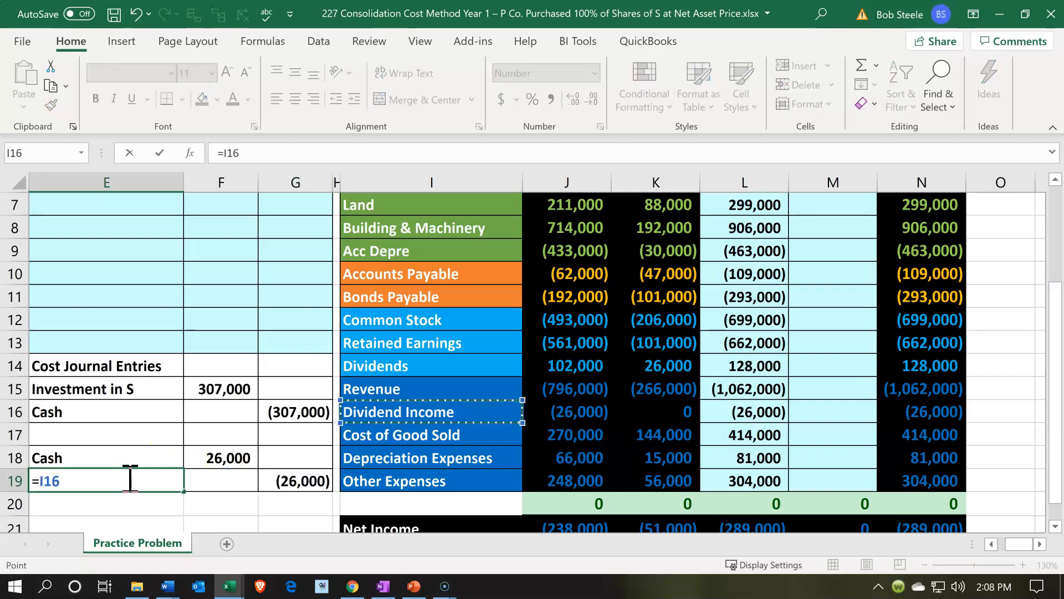
key("Return")
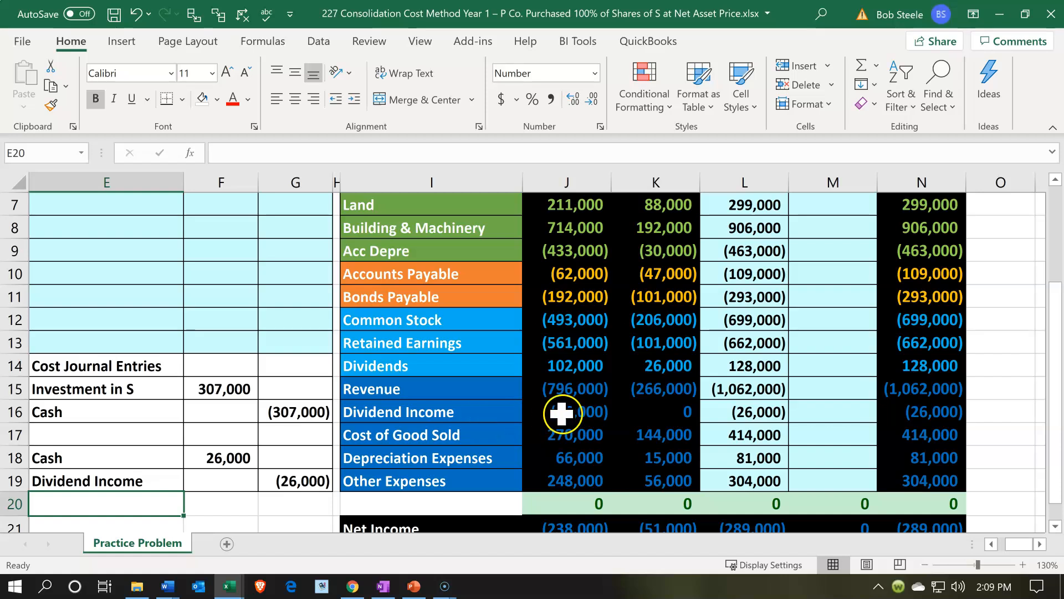
Examine the Investment in S balances across the P, Total and Cons Trial Balance columns.
left_click(115, 388)
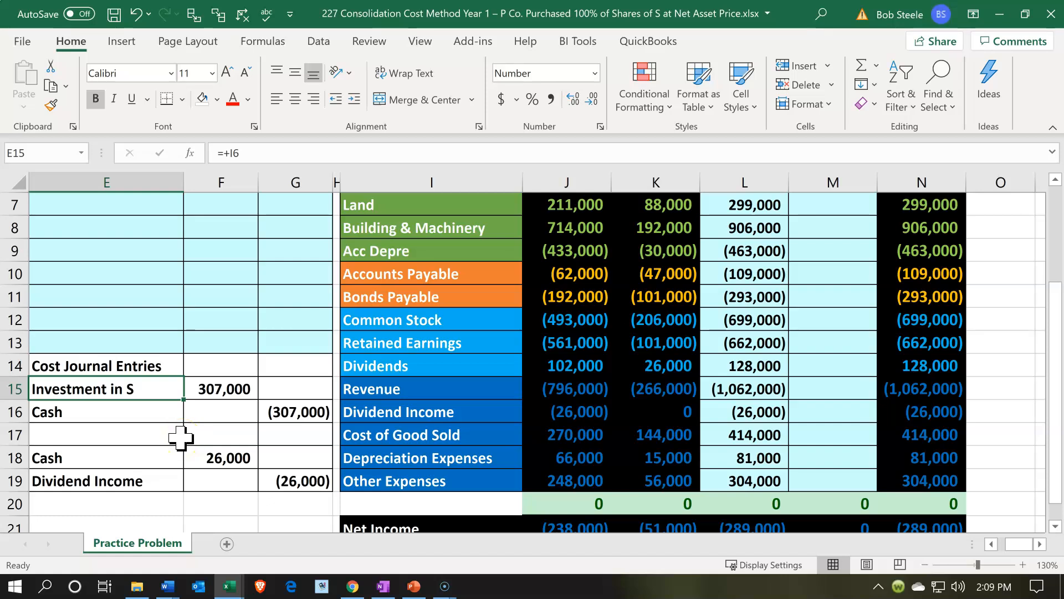
scroll(180, 438, "up", 2)
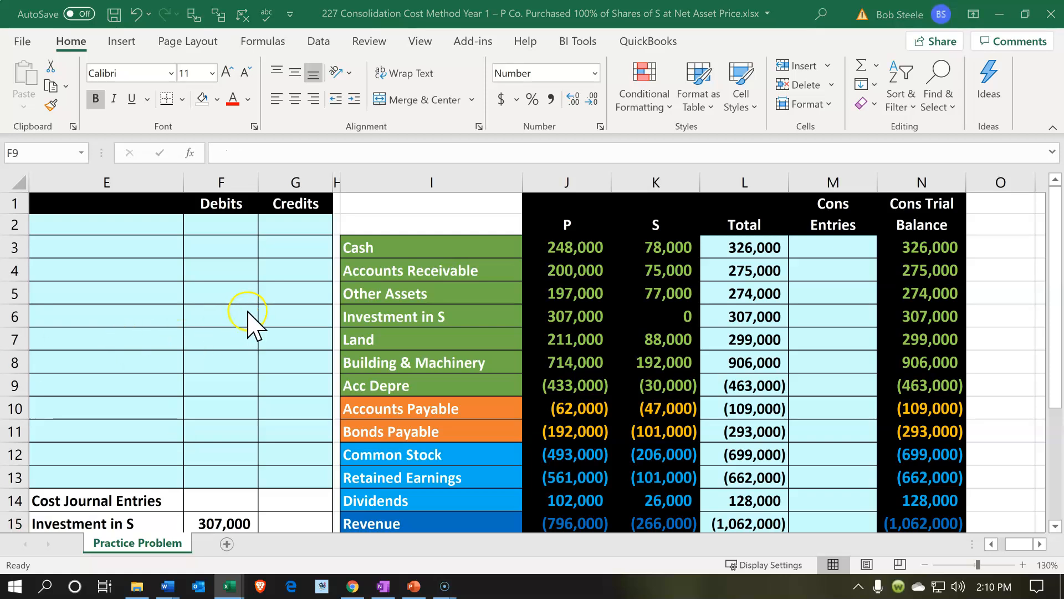
left_click(335, 314)
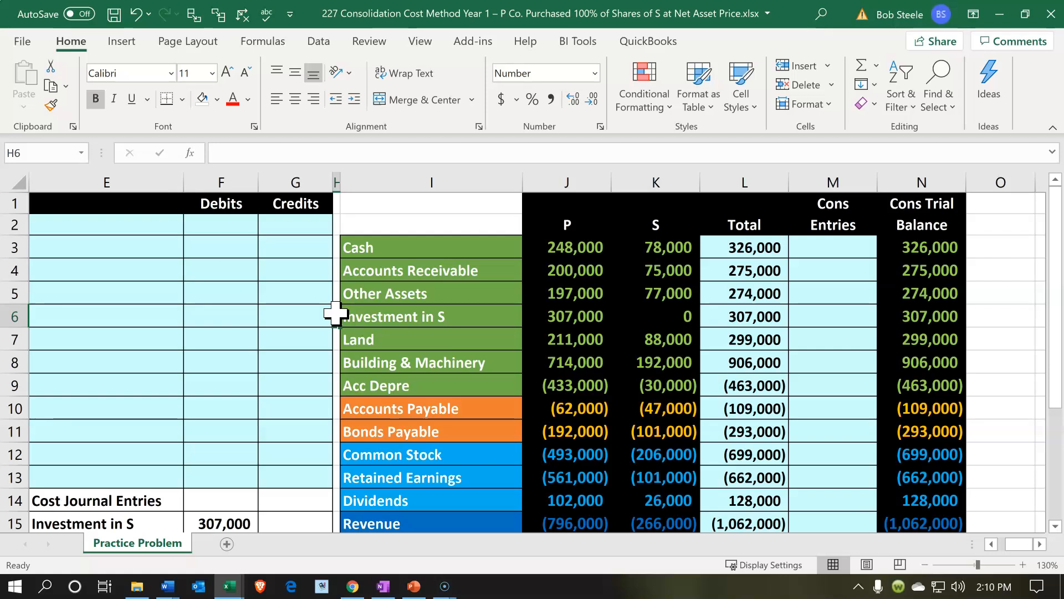
key("Right")
key("Right")
key("Right")
key("Right")
key("Left")
key("Left")
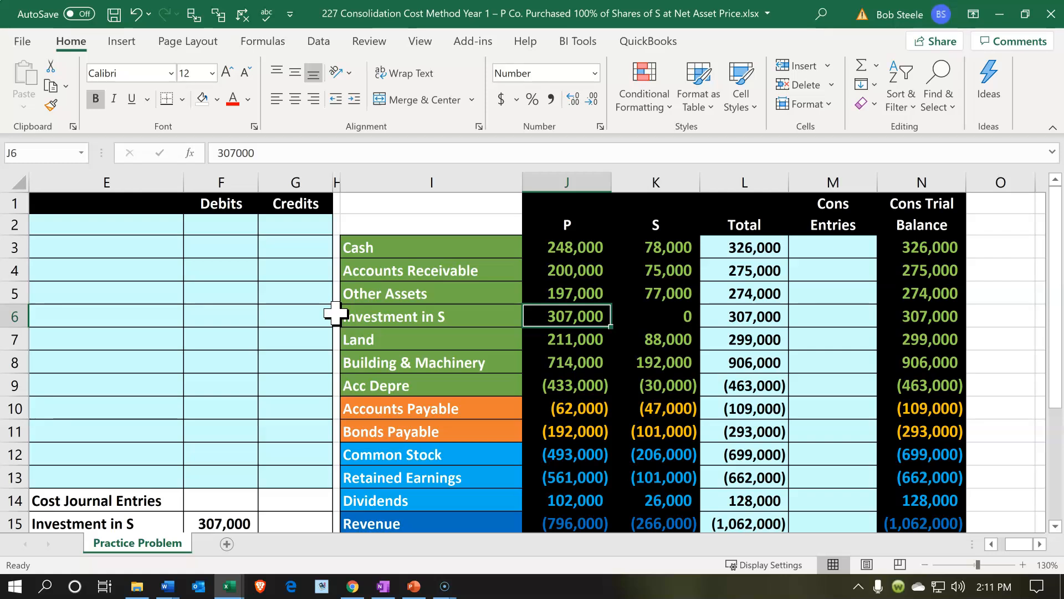
key("Right")
key("Right")
key("Right")
key("Right")
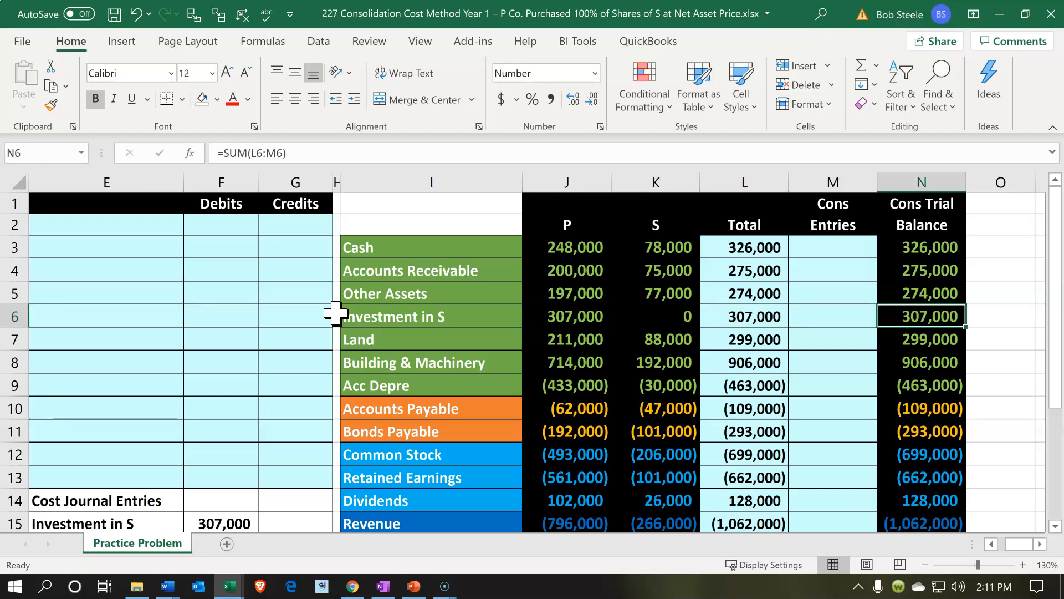
Label the first consolidation entry line with a reference to the Investment in S account (I6).
key("Left")
key("Left")
key("Left")
key("Left")
key("Left")
key("Left")
key("Left")
key("Left")
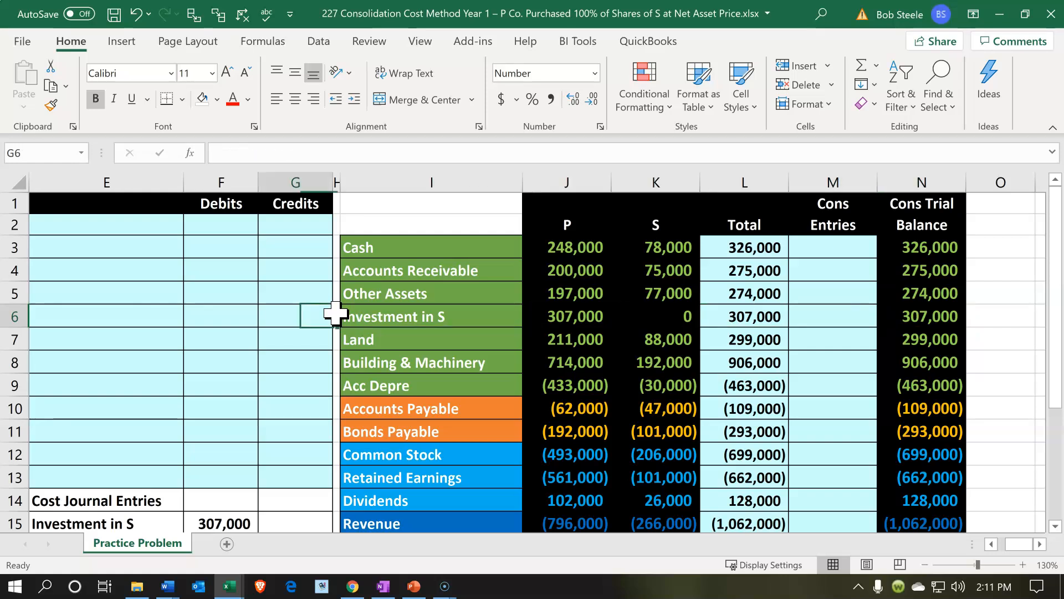
key("Up")
key("Up")
key("Up")
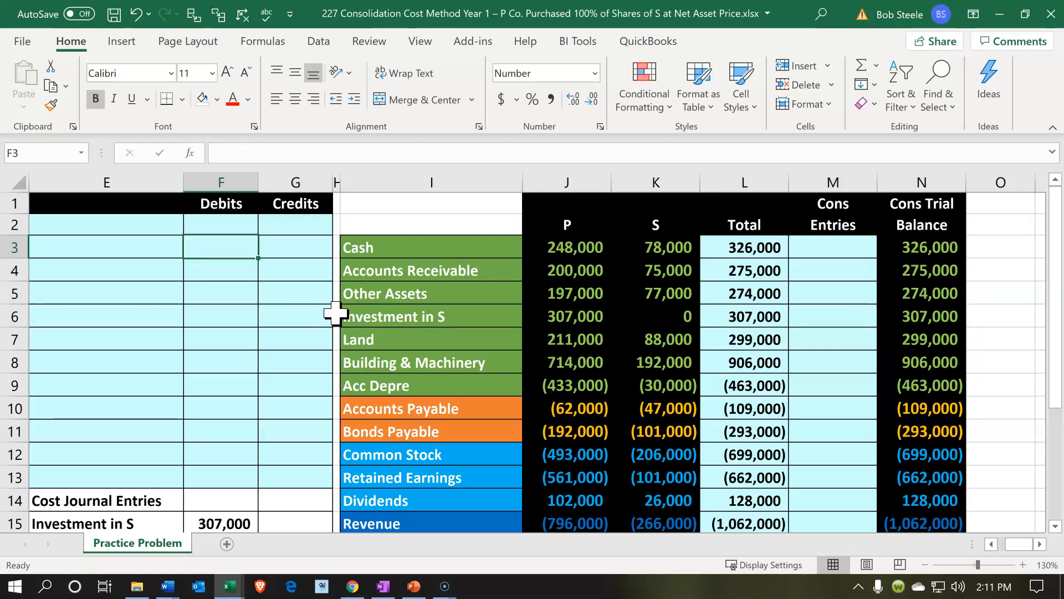
key("Left")
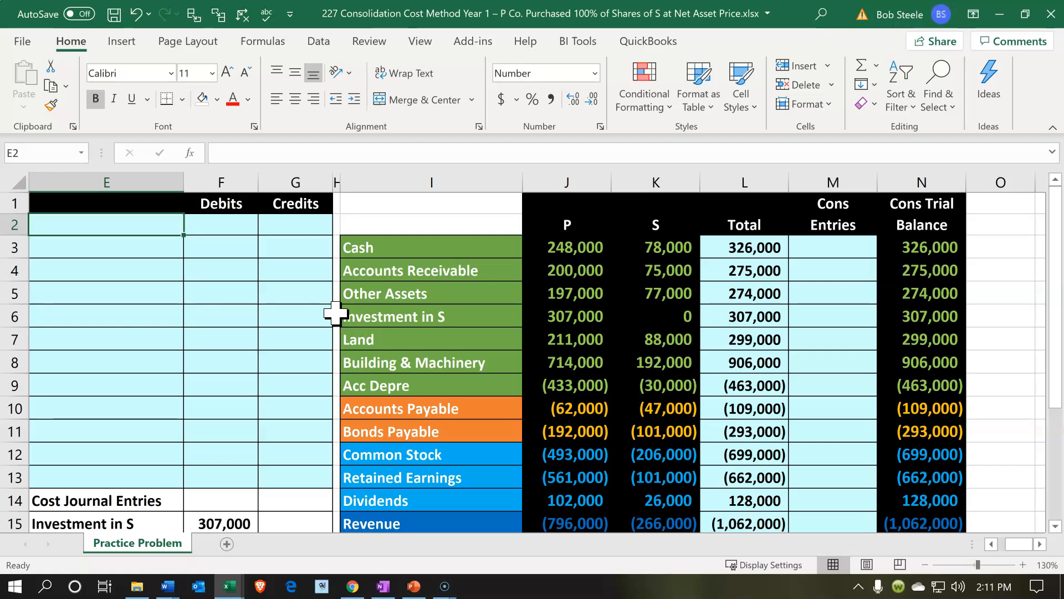
type("=")
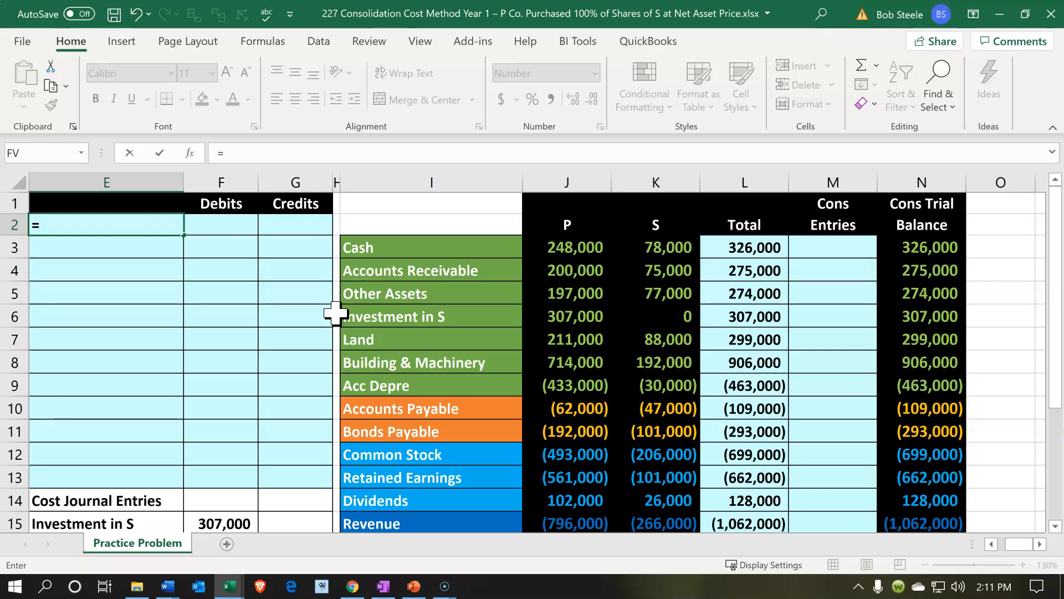
key("Down")
key("Down")
key("Down")
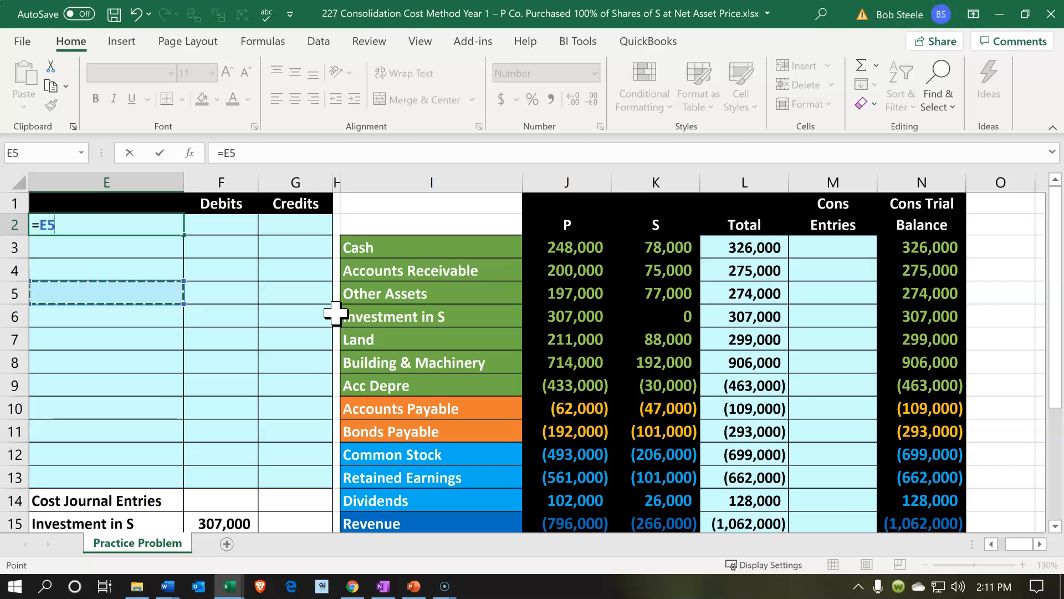
key("Right")
key("Right")
key("Right")
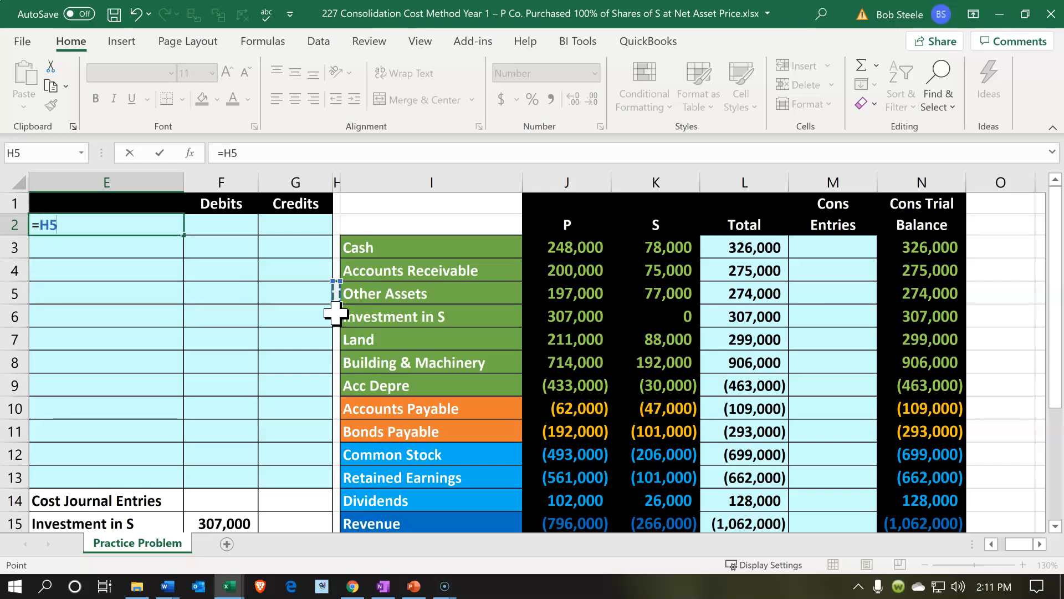
key("Right")
key("Down")
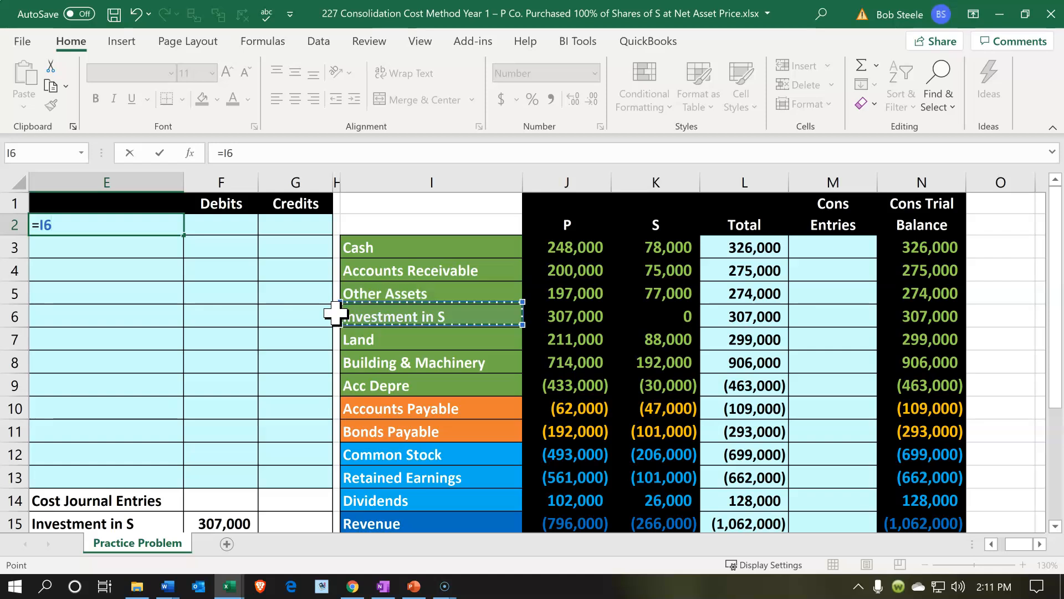
key("Return")
Credit Investment in S in the first consolidation entry with the negative of P's balance (=-J6).
key("Right")
key("Up")
type("-")
key("BackSpace")
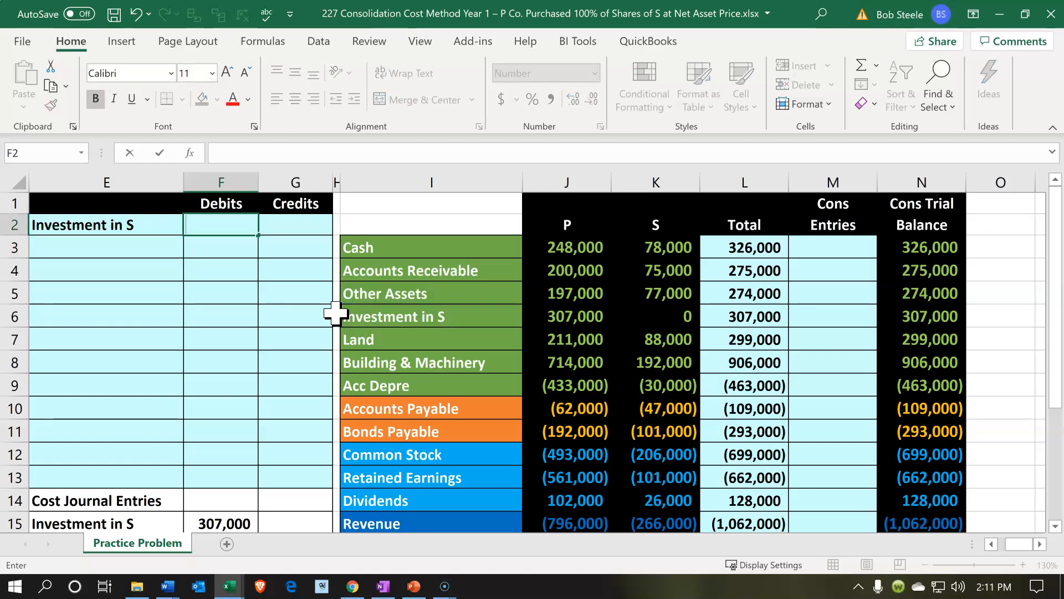
key("Return")
key("Right")
key("Up")
type("-")
key("Down")
key("Down")
key("Down")
key("Down")
key("Down")
key("Right")
key("Right")
key("Right")
key("Right")
key("Up")
key("Left")
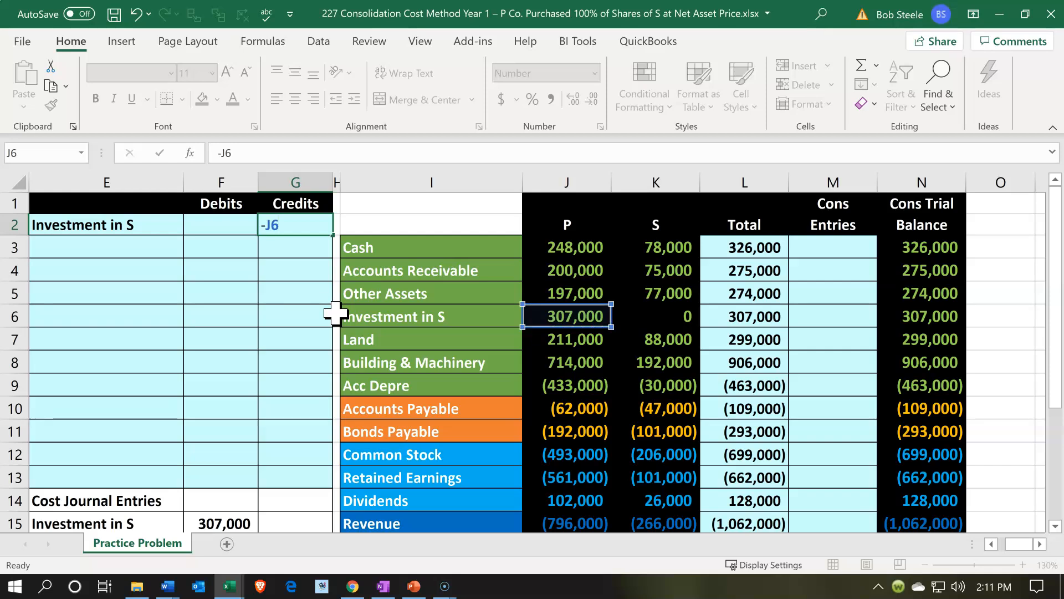
key("Return")
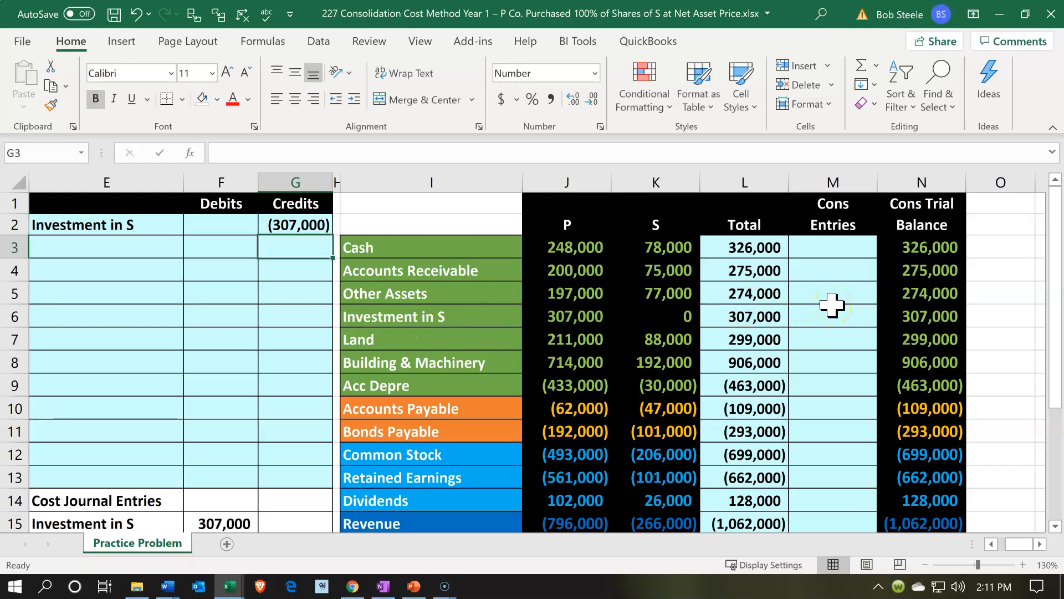
left_click(436, 311)
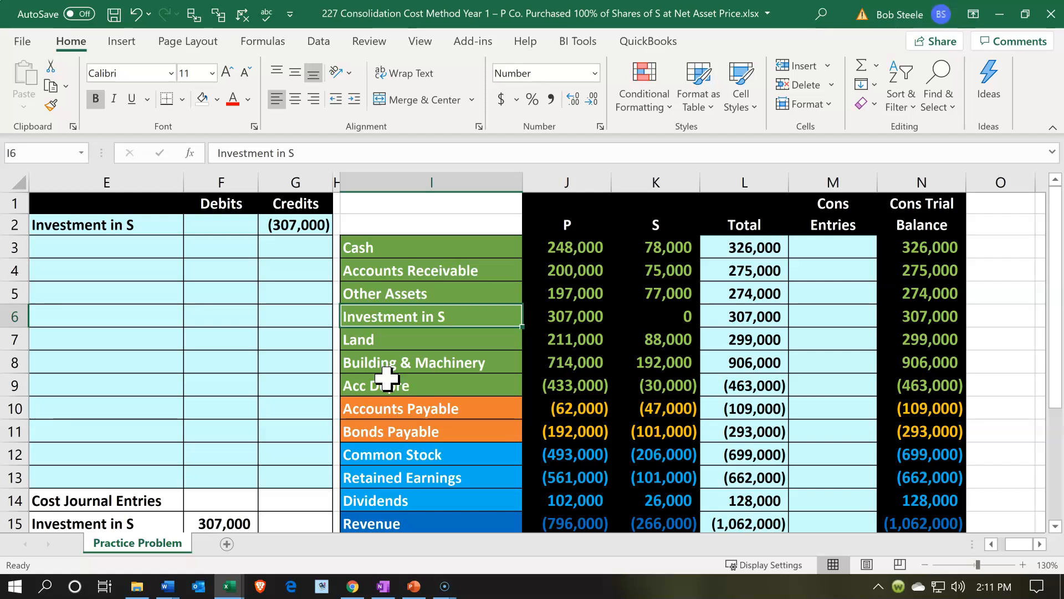
Examine S's net income and its Common Stock and Retained Earnings balances in the trial balance.
scroll(386, 378, "down", 3)
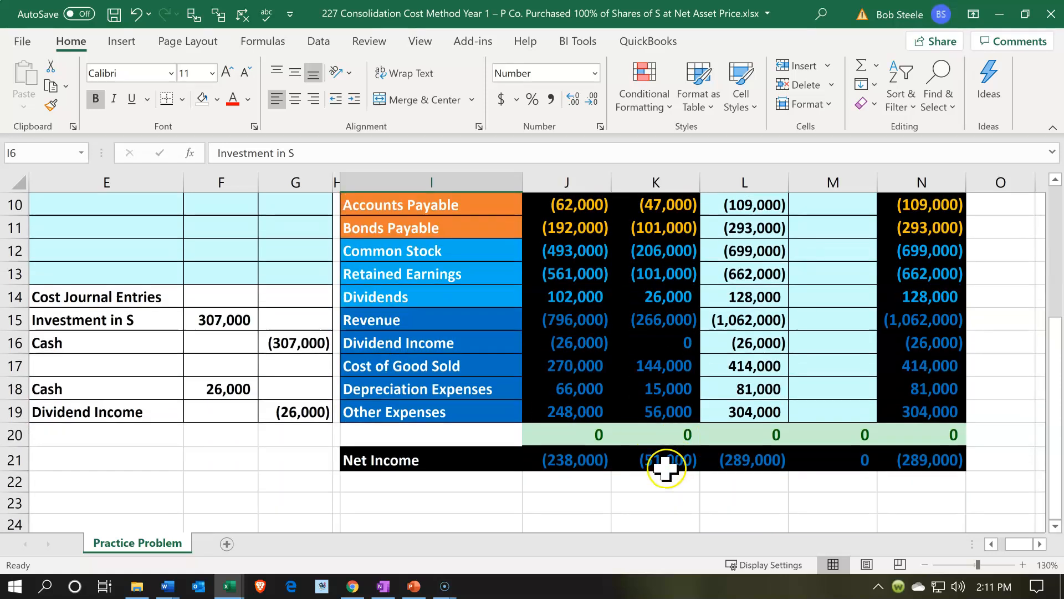
left_click(665, 466)
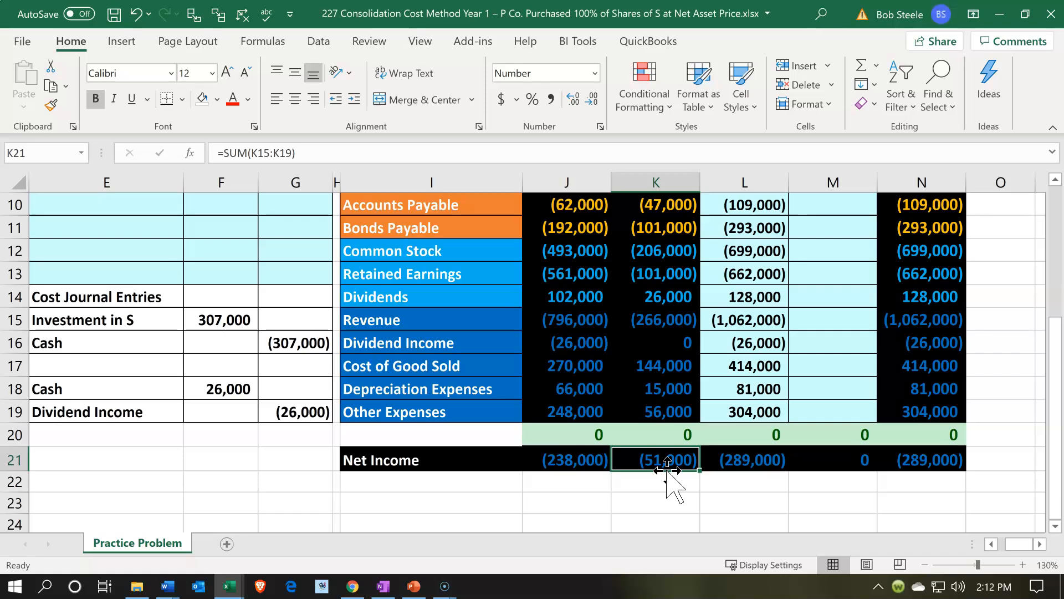
scroll(667, 470, "up", 2)
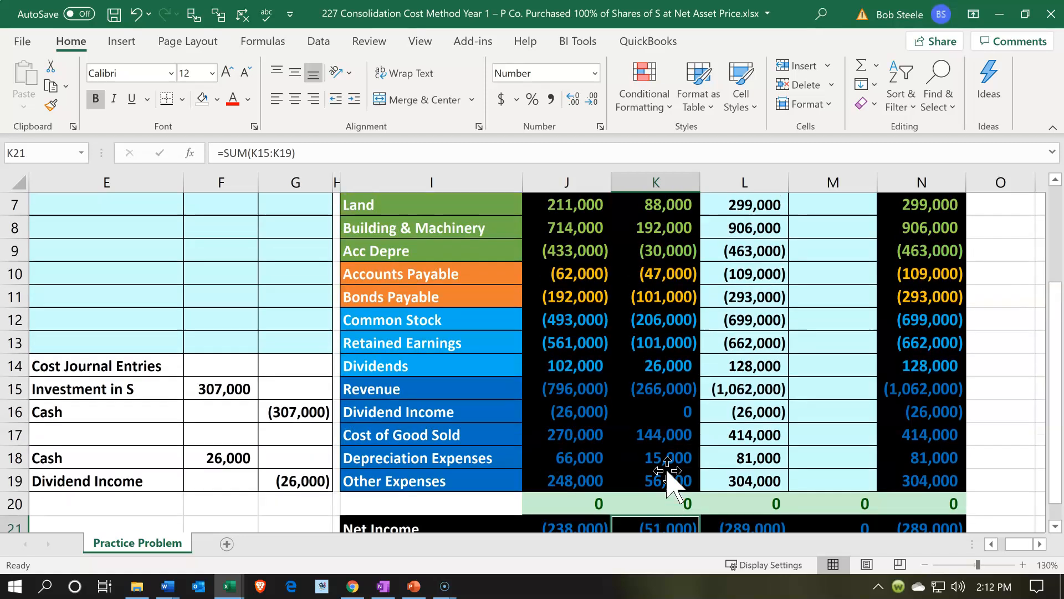
scroll(667, 470, "up", 1)
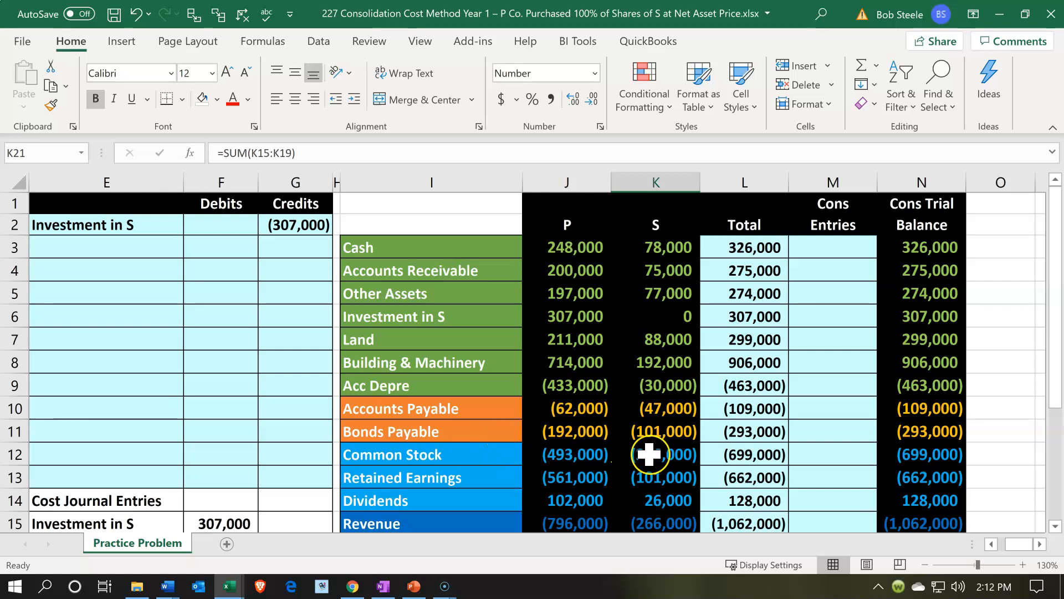
left_click_drag(649, 454, 651, 479)
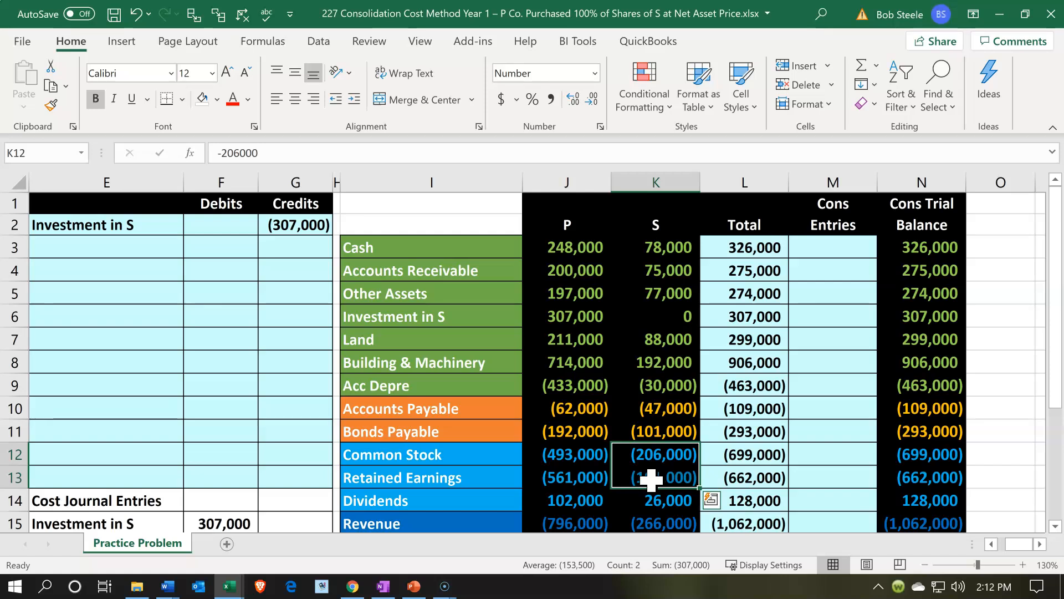
scroll(651, 479, "down", 1)
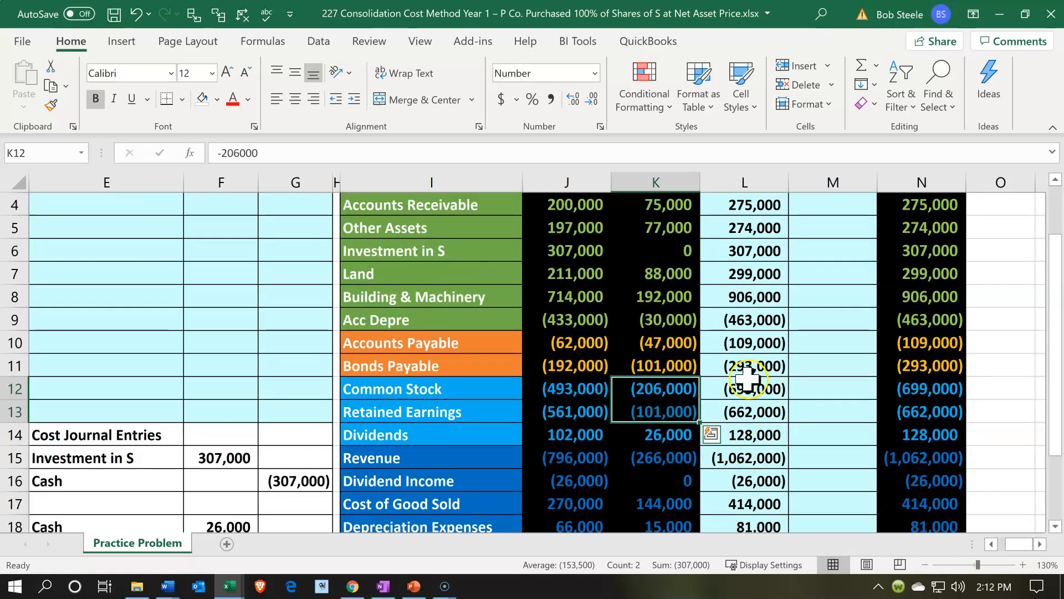
left_click_drag(669, 389, 667, 403)
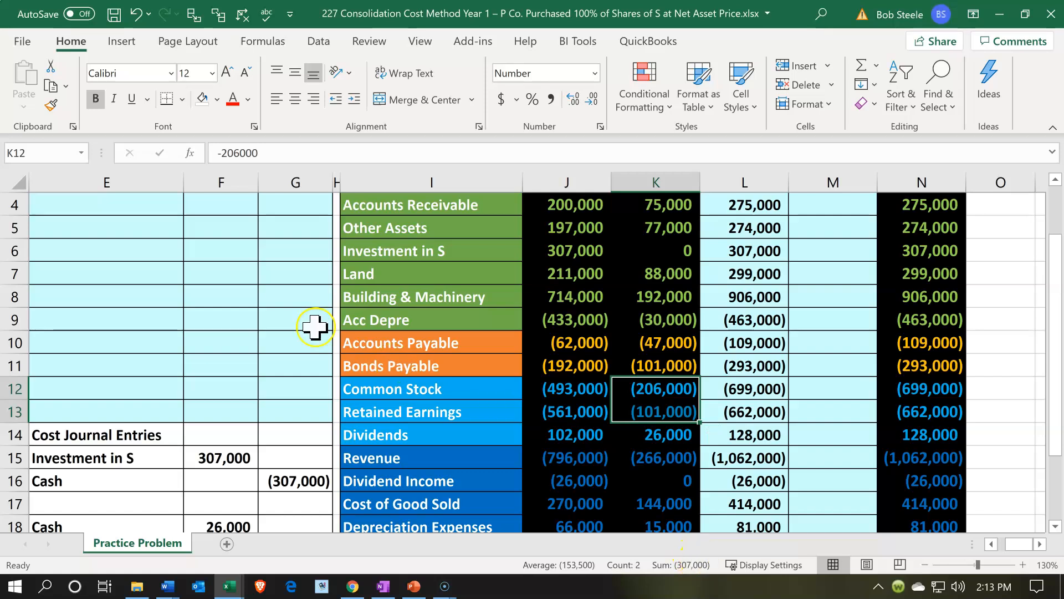
scroll(183, 249, "up", 1)
Review the purchase price and S's book value of net assets in the problem data.
left_click(186, 250)
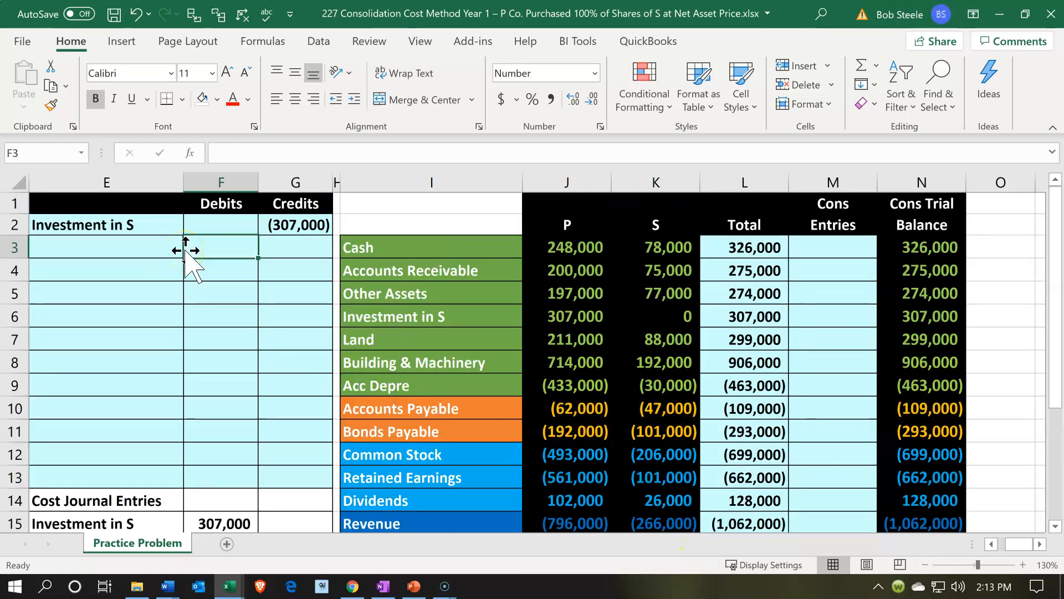
key("Up")
key("Right")
key("Left")
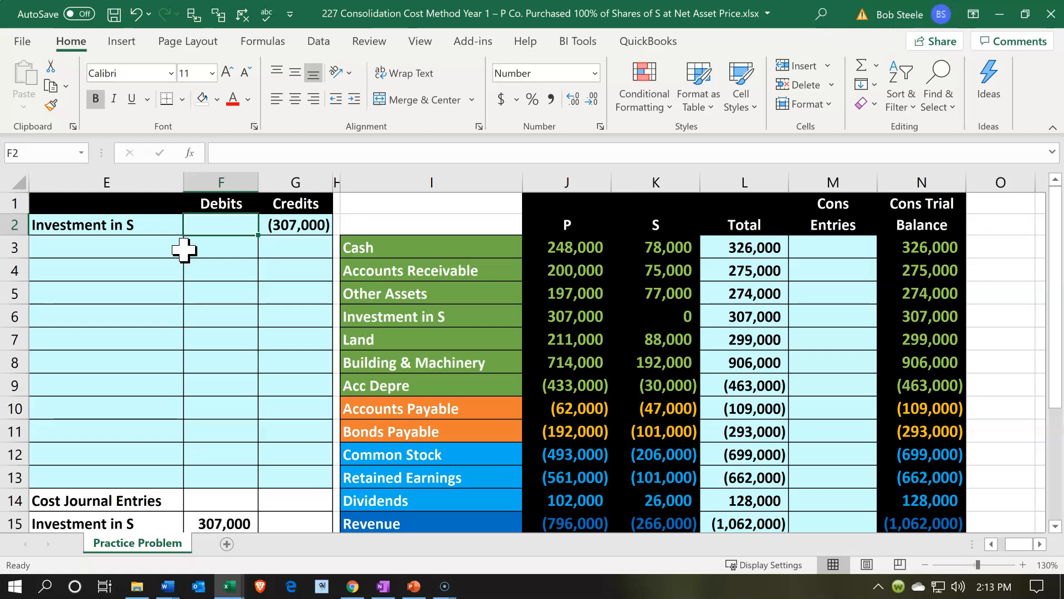
key("Home")
key("Right")
key("Right")
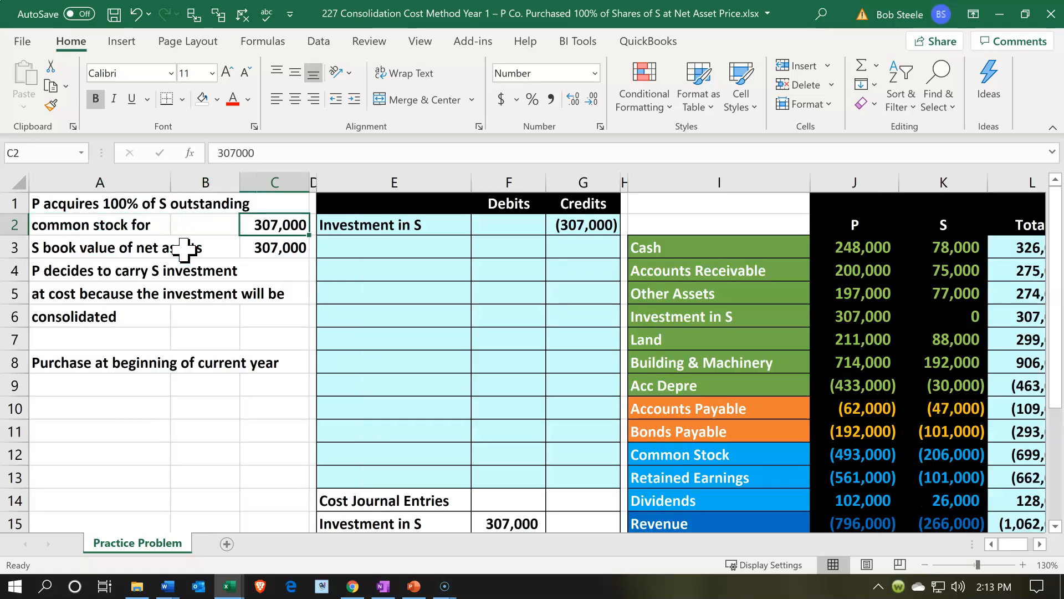
key("Down")
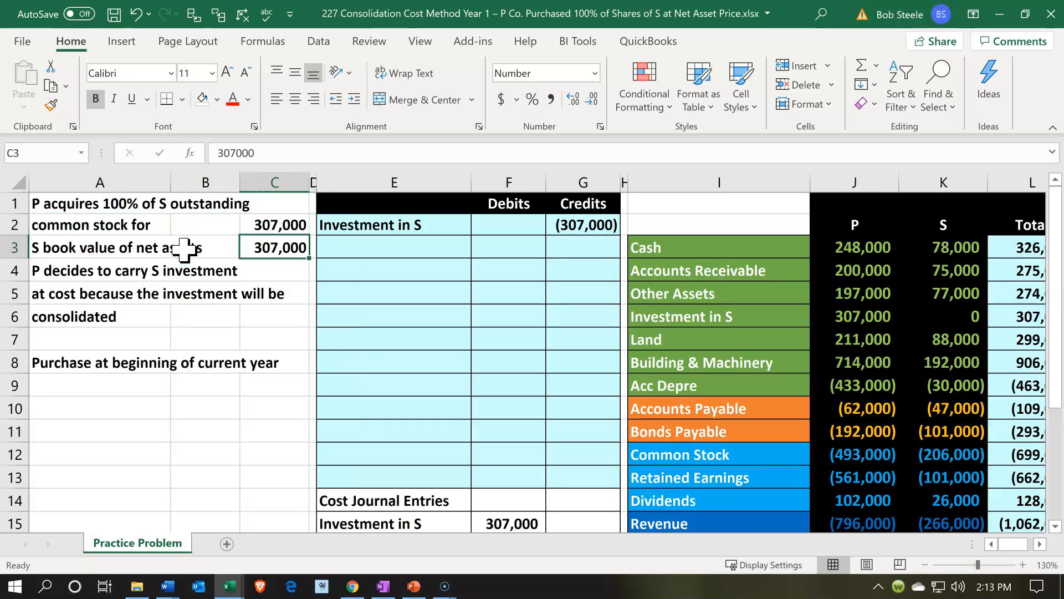
key("Right")
key("Right")
key("Right")
key("Right")
key("Right")
key("Right")
key("Right")
key("Right")
key("Right")
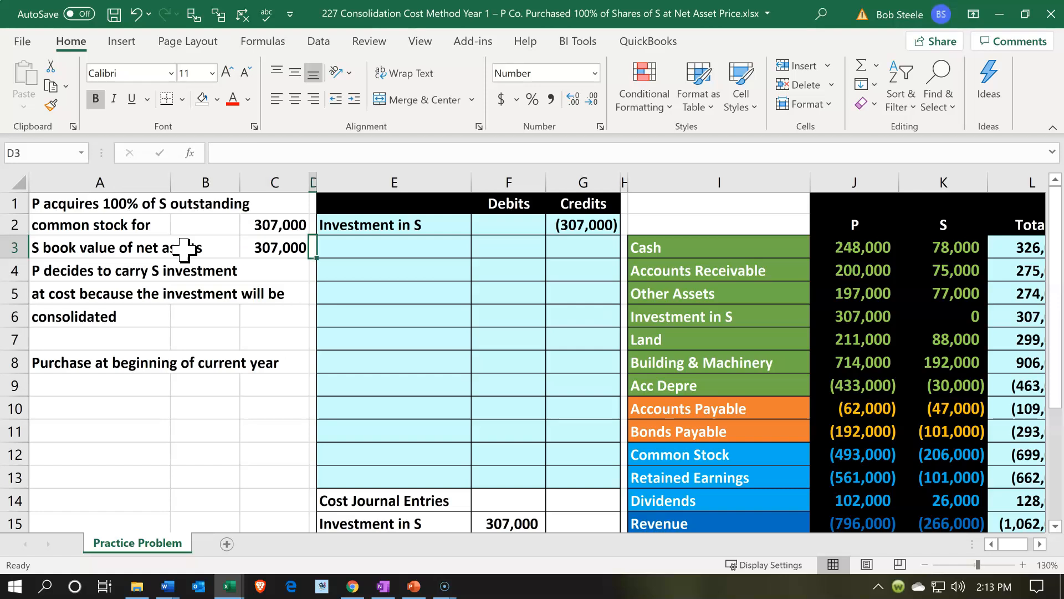
key("Right")
key("Right")
key("Right")
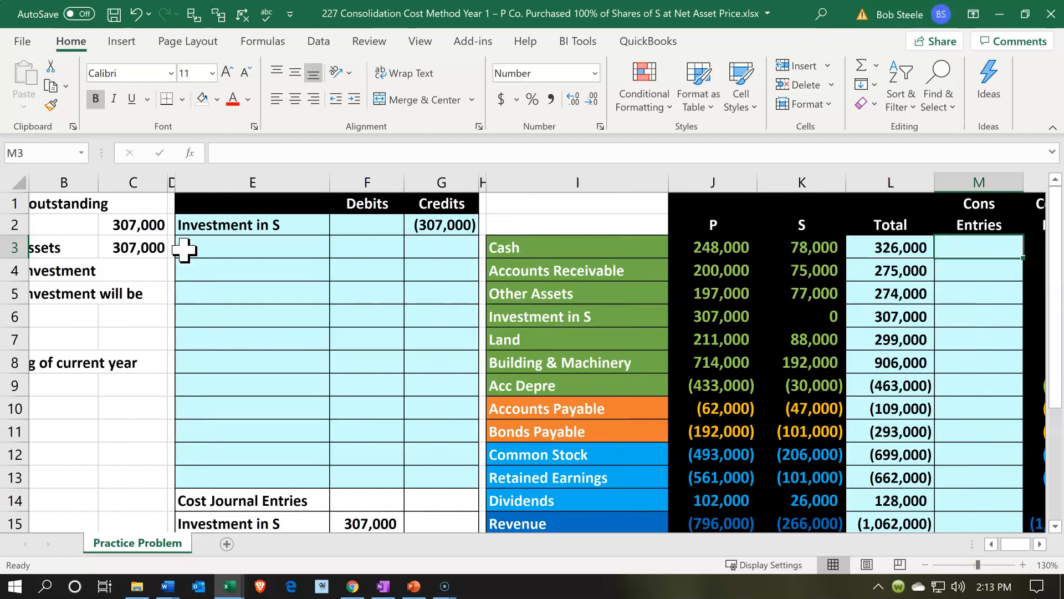
Label the second consolidation entry line with a reference to the Common Stock account (I12).
key("Left")
key("Left")
key("Left")
key("Left")
key("Left")
key("Left")
key("Left")
key("Left")
key("Left")
key("Left")
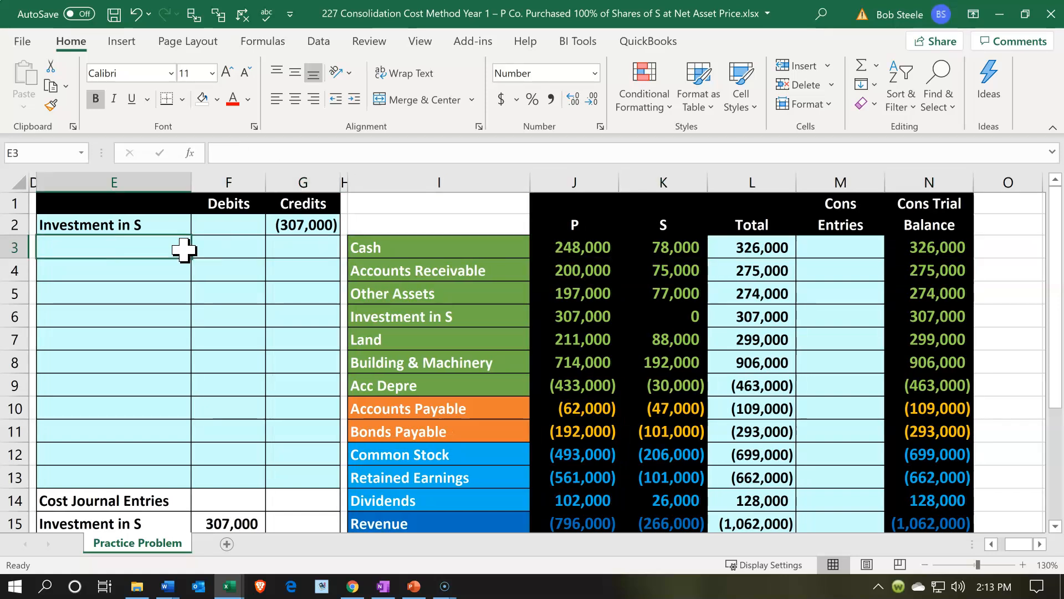
type("=")
key("Down")
key("Down")
key("Down")
key("Down")
key("Down")
key("Down")
key("Down")
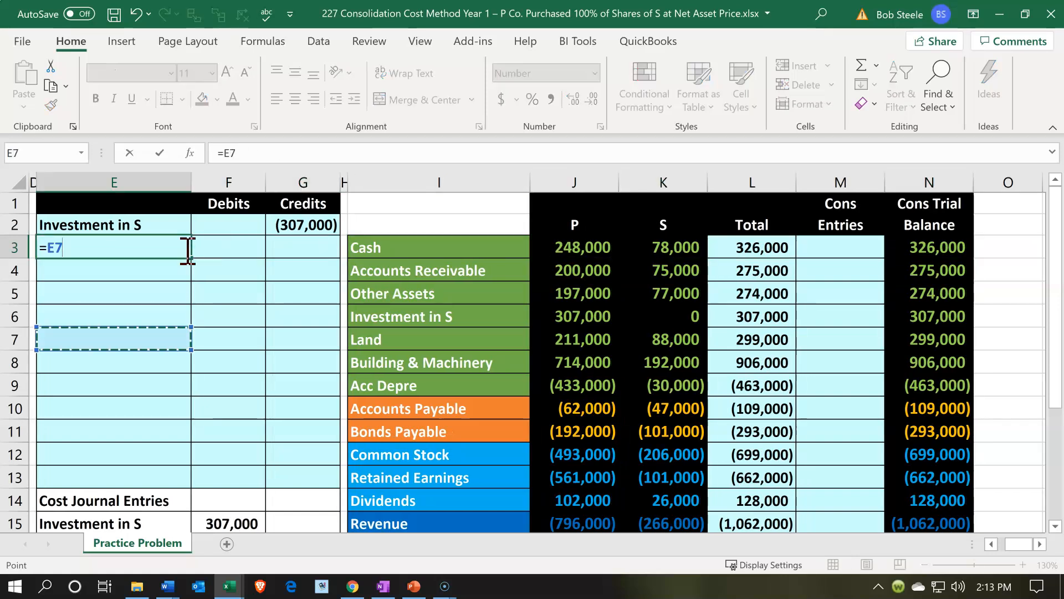
key("Down")
key("Down")
key("Right")
key("Right")
key("Right")
Debit Common Stock in the consolidation entry with the negative of S's balance (=-K12).
key("Right")
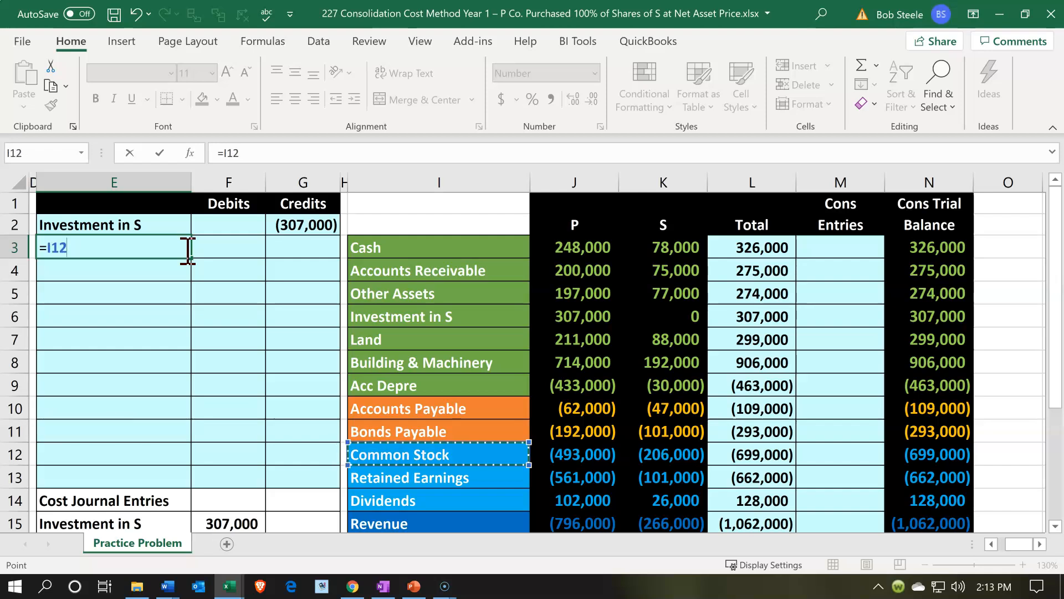
key("Return")
key("Right")
key("Up")
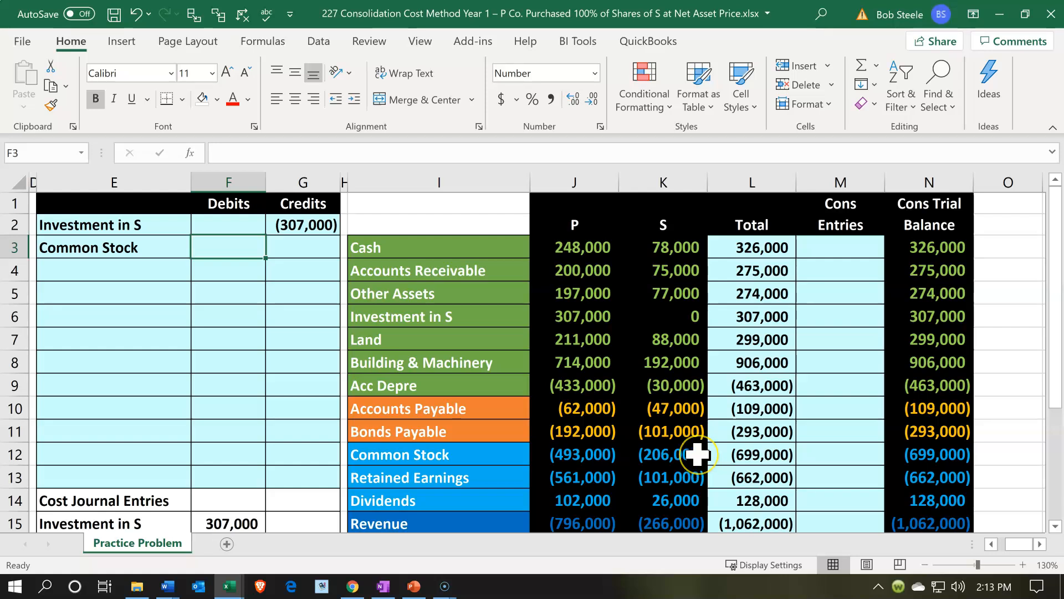
type("-")
key("Down")
key("Down")
key("Down")
key("Down")
key("Down")
key("Down")
key("Down")
key("Right")
key("Right")
key("Right")
key("Right")
key("Right")
key("Right")
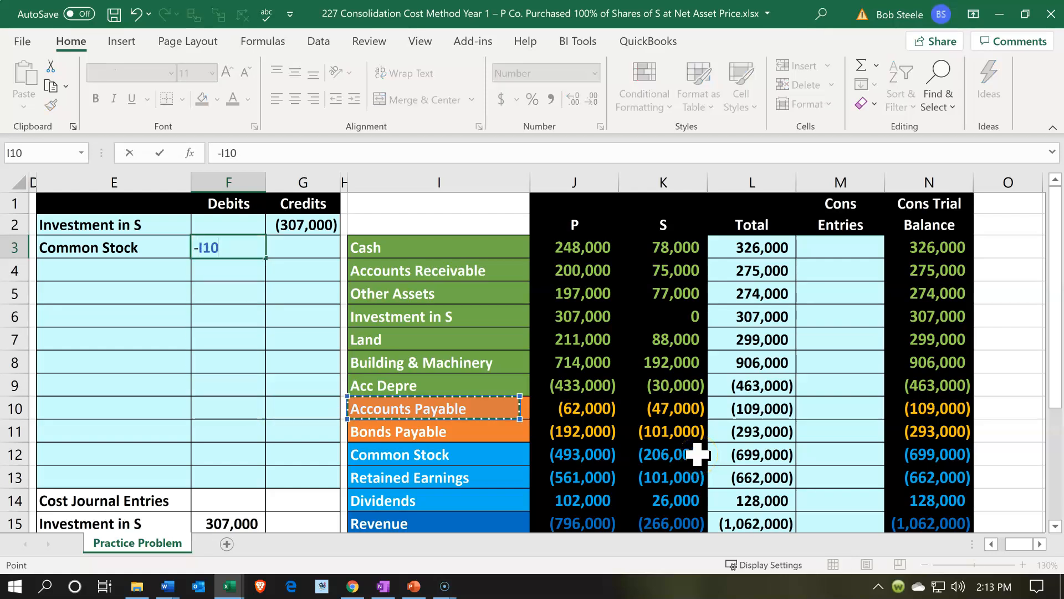
key("Down")
key("Down")
key("Down")
key("Left")
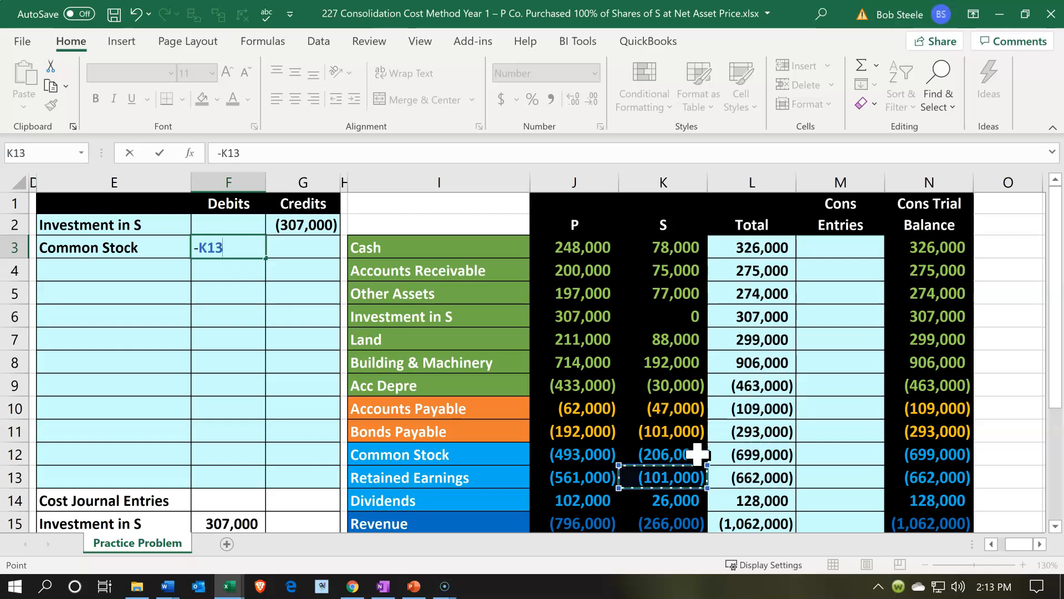
key("Up")
key("Return")
Label the third consolidation entry line with a reference to the Retained Earnings account (I13).
key("Left")
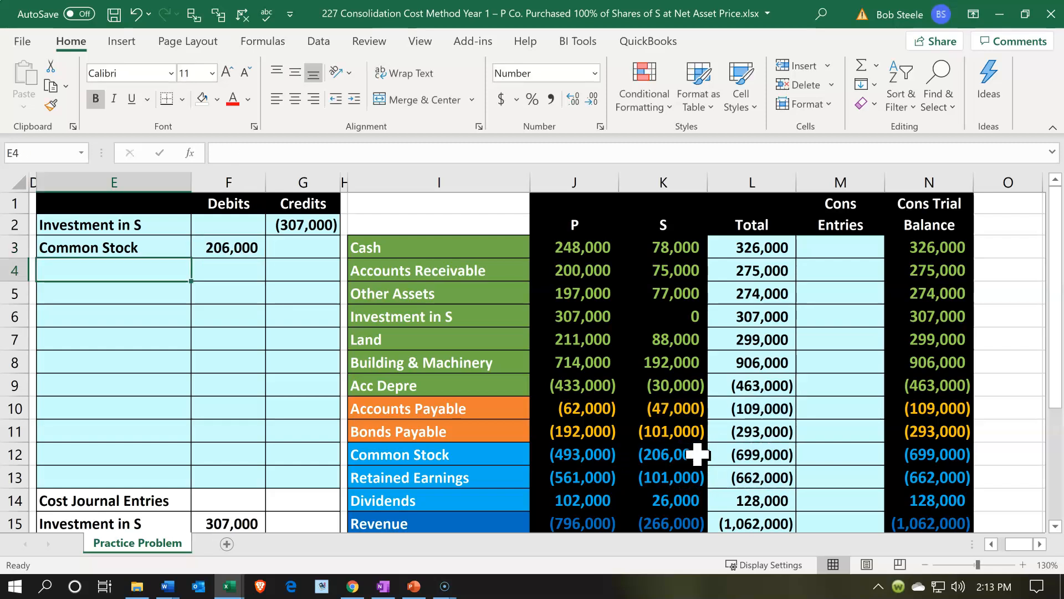
type("=")
key("Down")
key("Down")
key("Down")
key("Down")
key("Down")
key("Down")
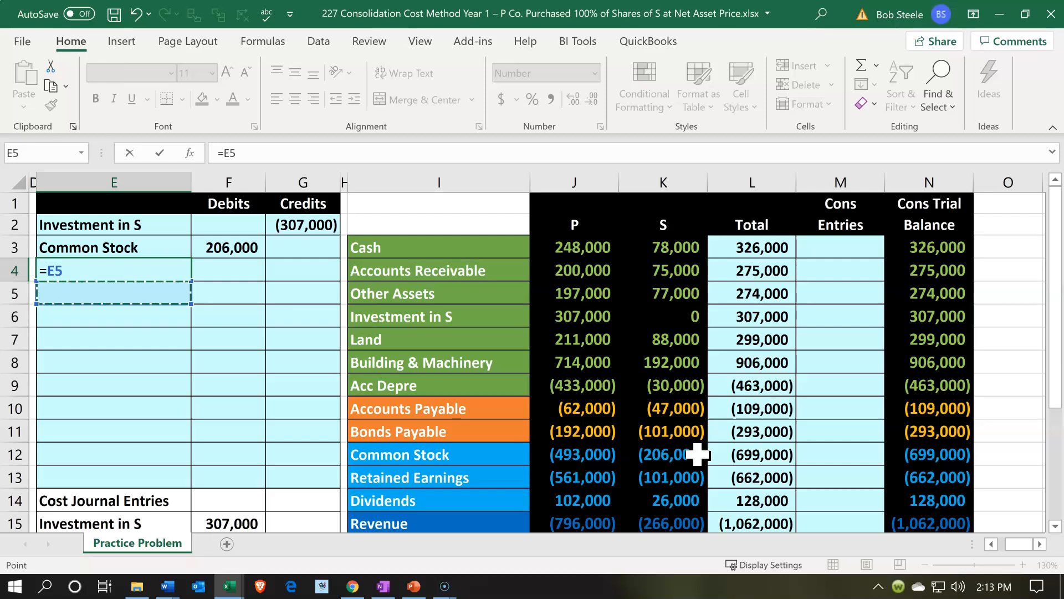
key("Down")
key("Down")
key("Right")
key("Right")
key("Right")
key("Right")
key("Down")
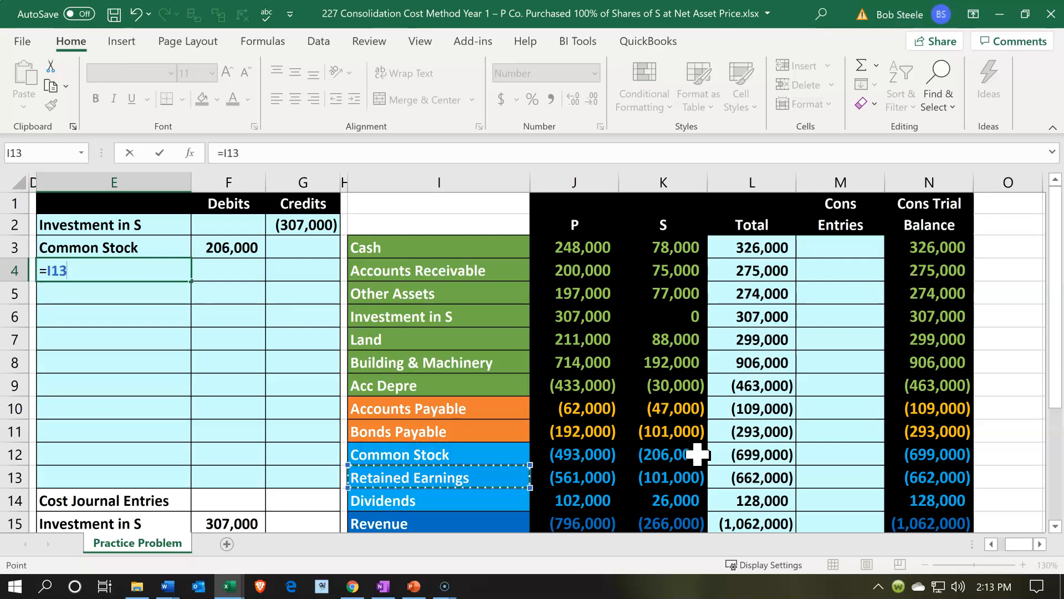
key("Tab")
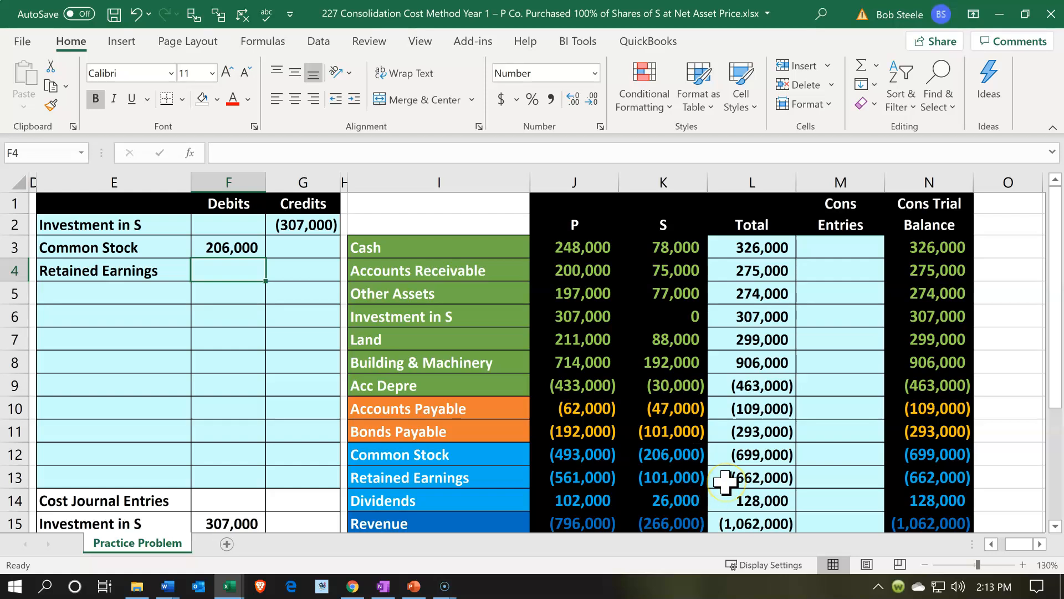
Debit Retained Earnings in the consolidation entry with the negative of S's balance (=-K13).
type("-")
key("Down")
key("Down")
key("Down")
key("Down")
key("Down")
key("Down")
key("Down")
key("Down")
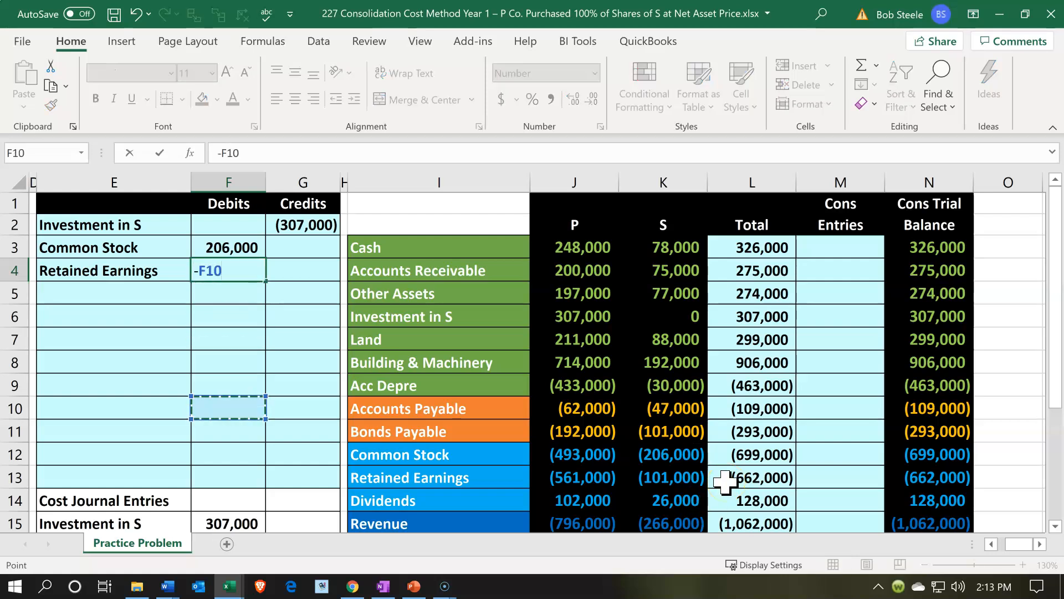
key("Right")
key("Right")
key("Right")
key("Right")
key("Right")
key("Down")
key("Return")
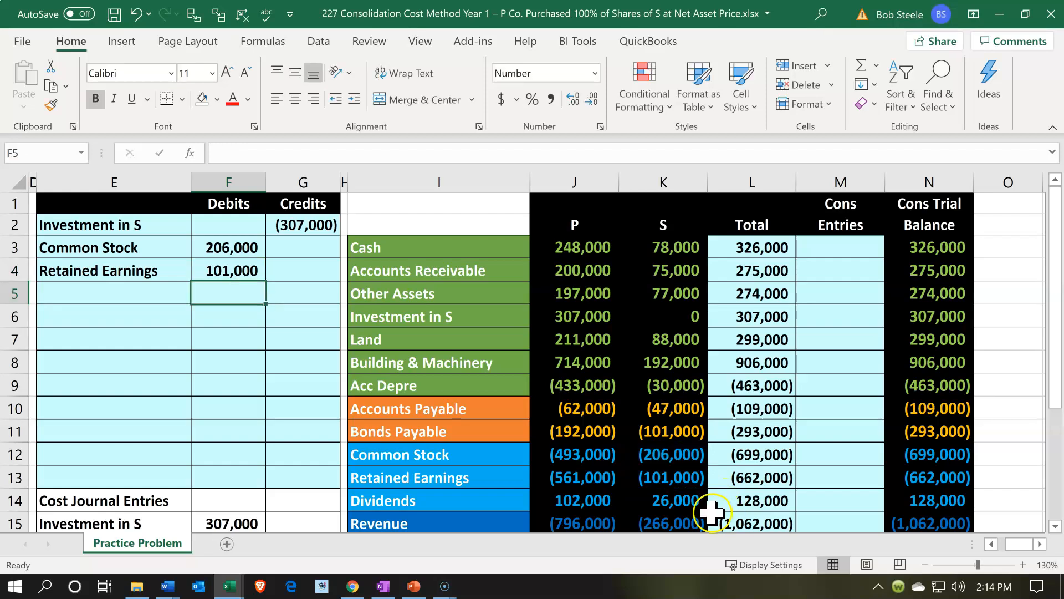
Examine S's Retained Earnings and Dividends balances and check the consolidation entry's debits against its credit.
left_click(506, 500)
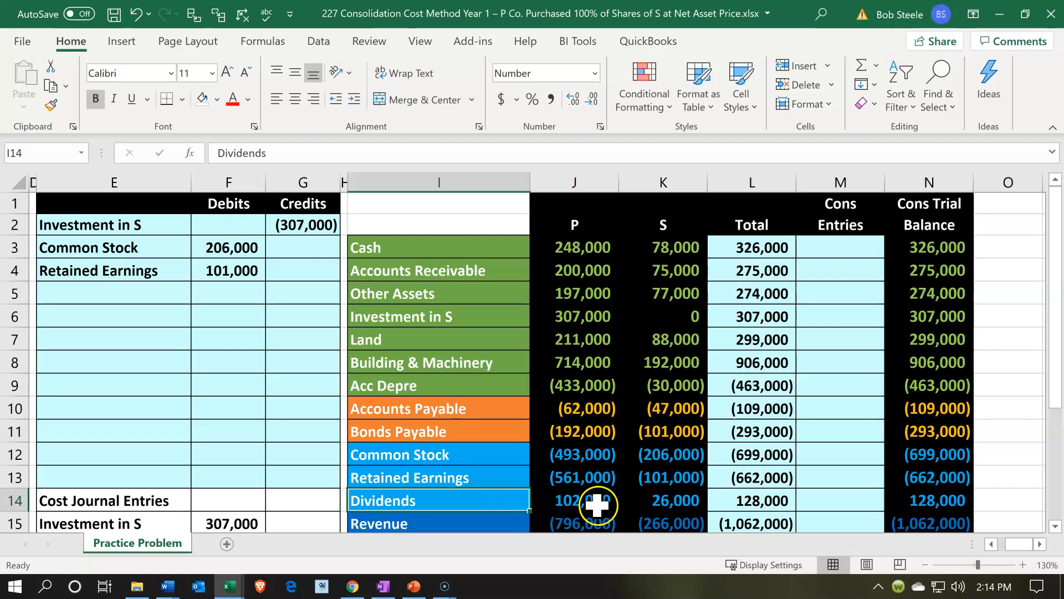
left_click(649, 501)
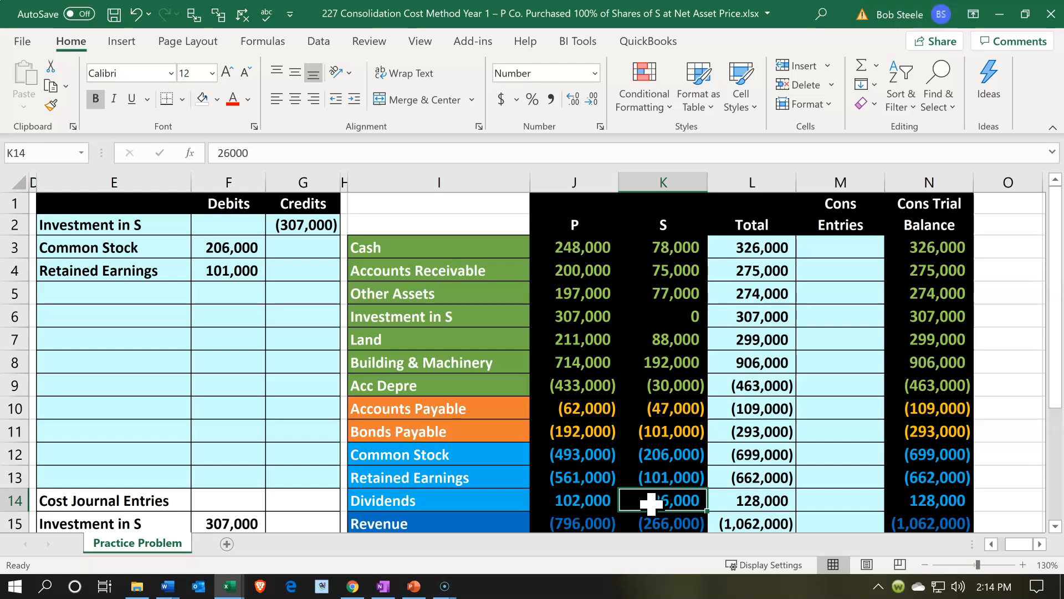
left_click_drag(663, 486, 668, 501)
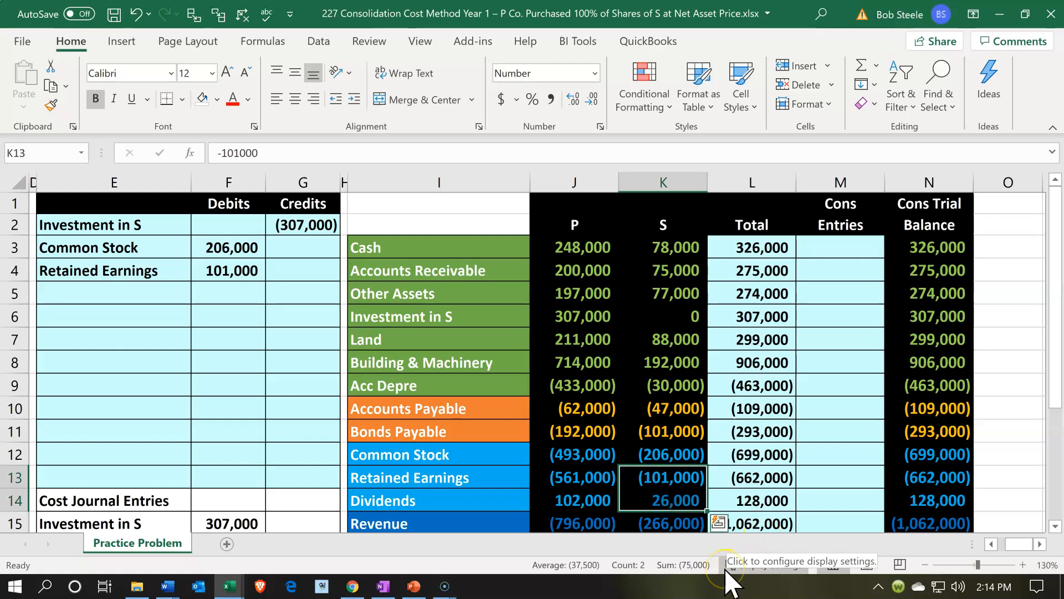
left_click(214, 337)
left_click_drag(225, 225, 281, 270)
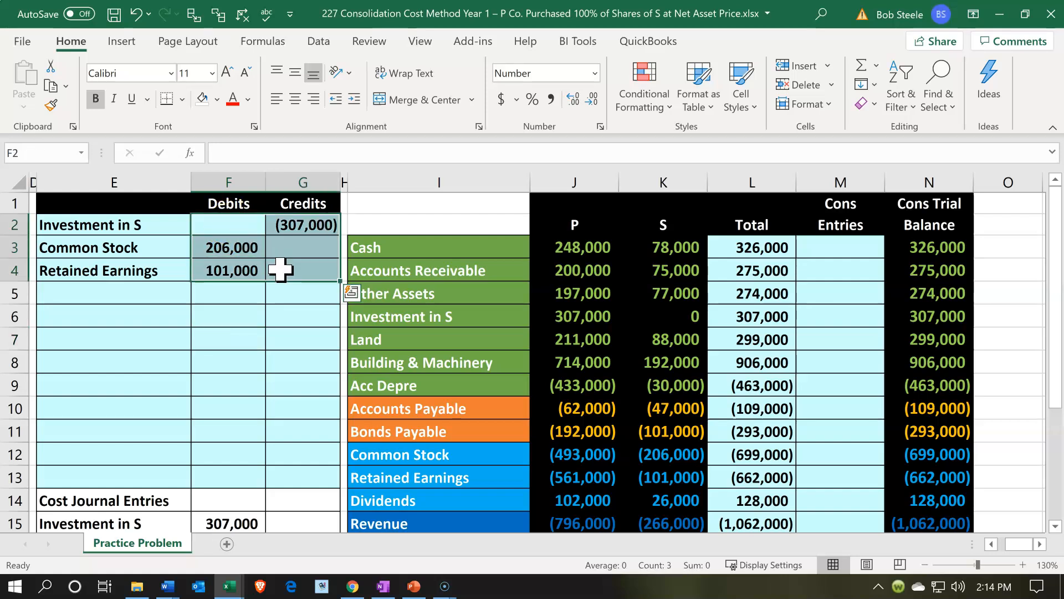
left_click(229, 369)
scroll(229, 370, "down", 1)
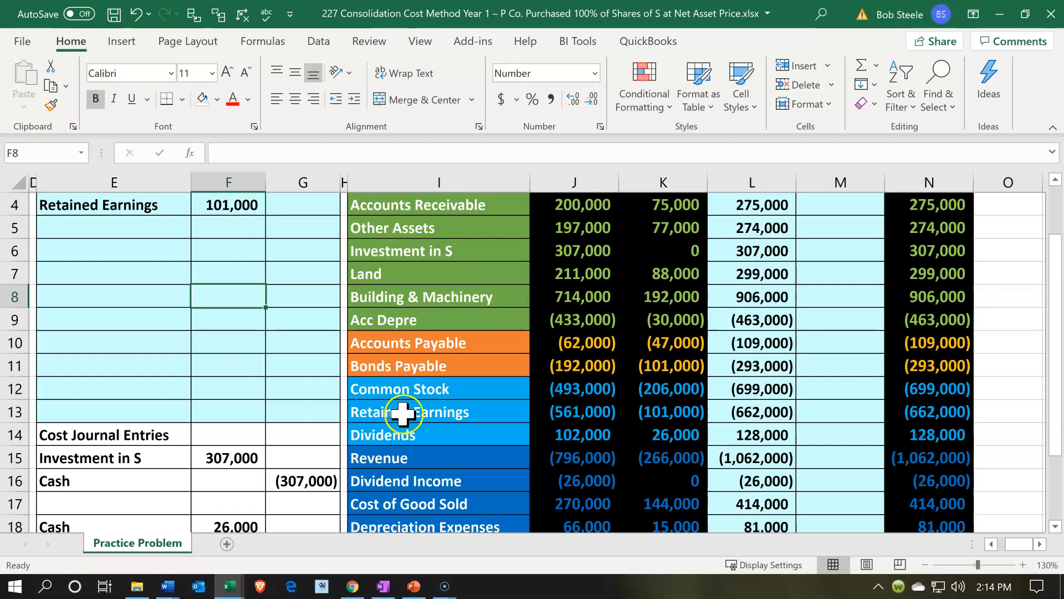
scroll(507, 399, "up", 1)
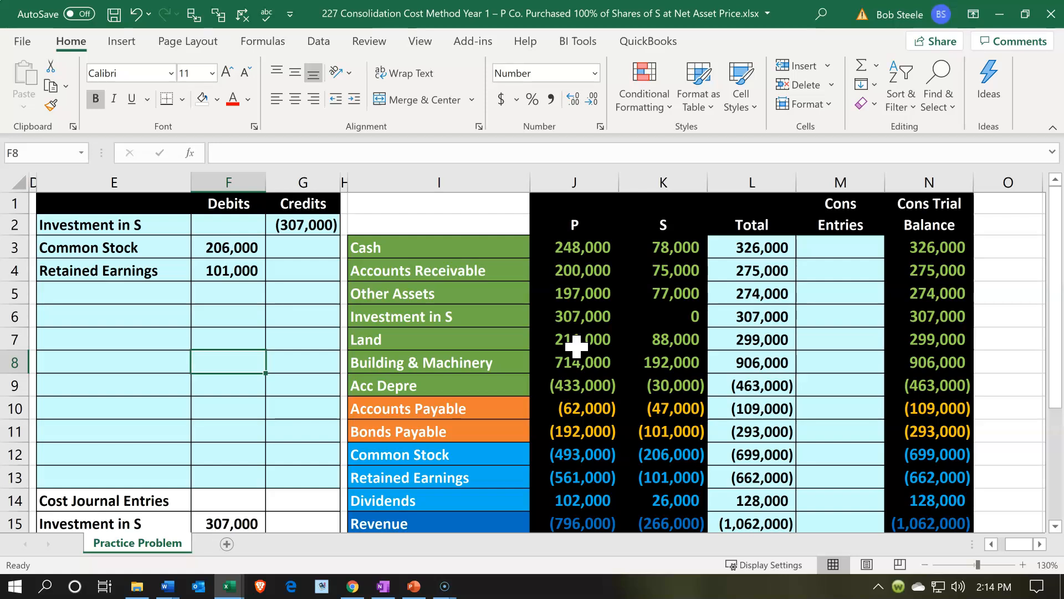
scroll(579, 355, "down", 1)
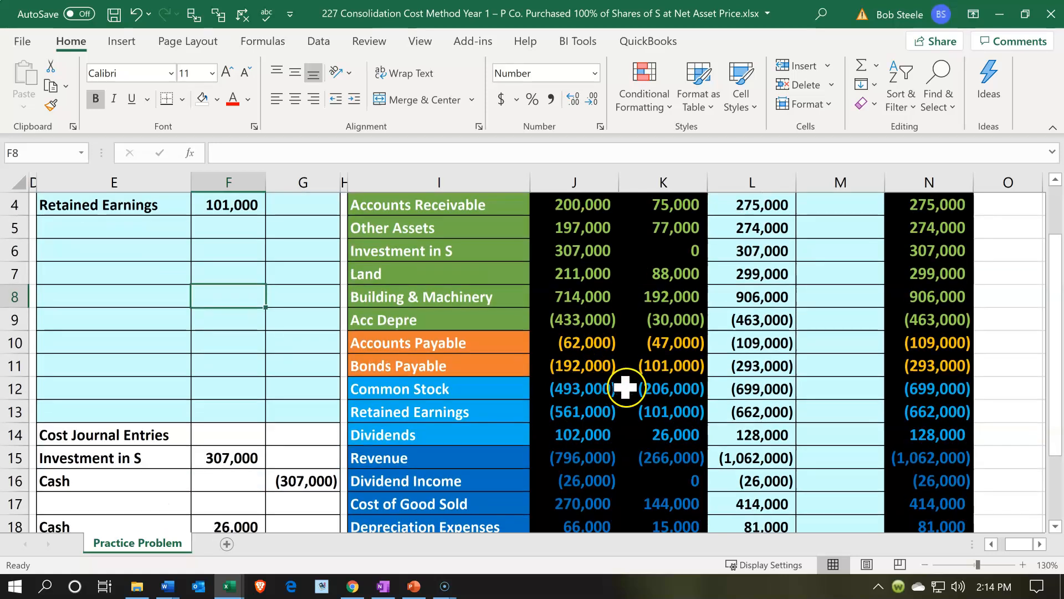
left_click(656, 409)
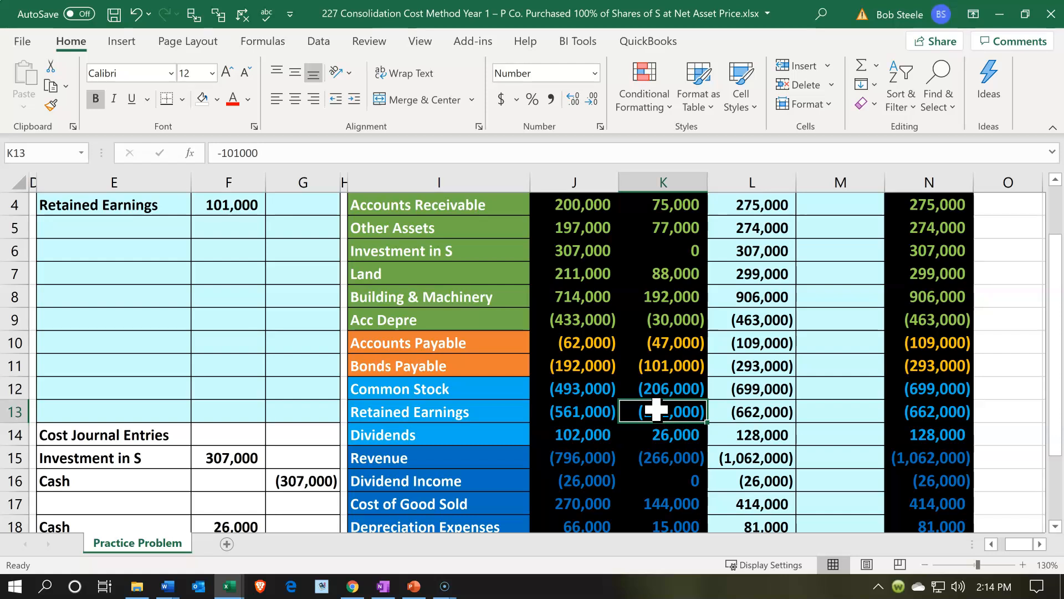
left_click(653, 434)
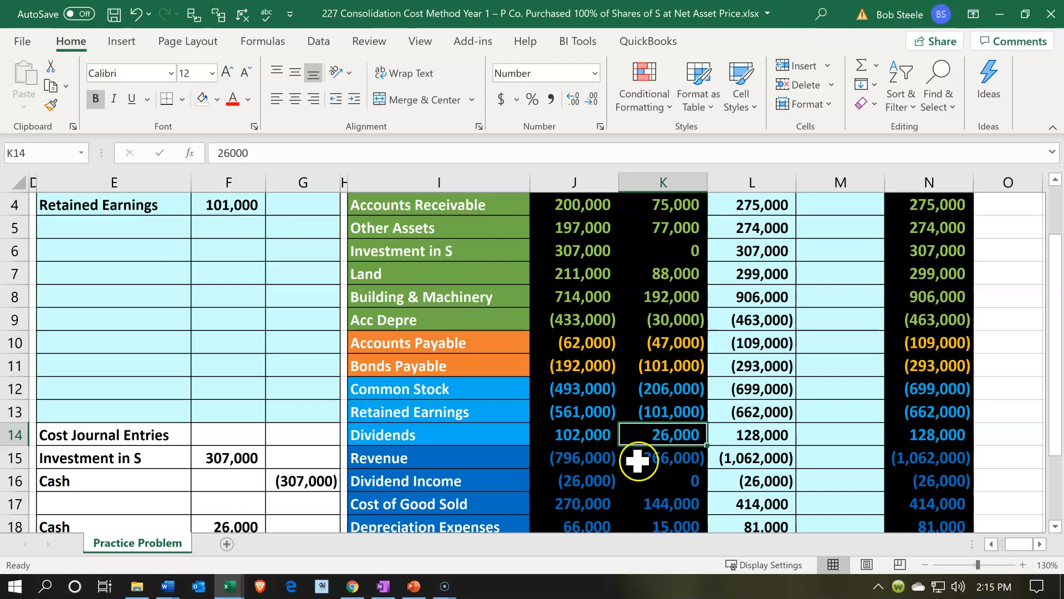
scroll(635, 463, "up", 1)
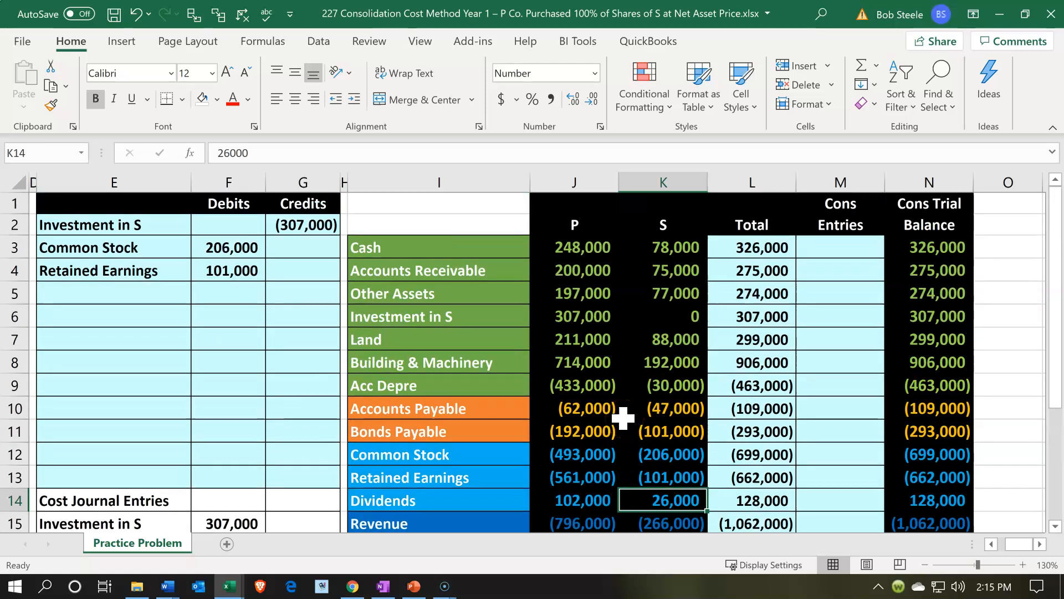
Review the cost journal entries for the dividend against S's Dividends and P's Dividend Income balances.
scroll(623, 416, "down", 2)
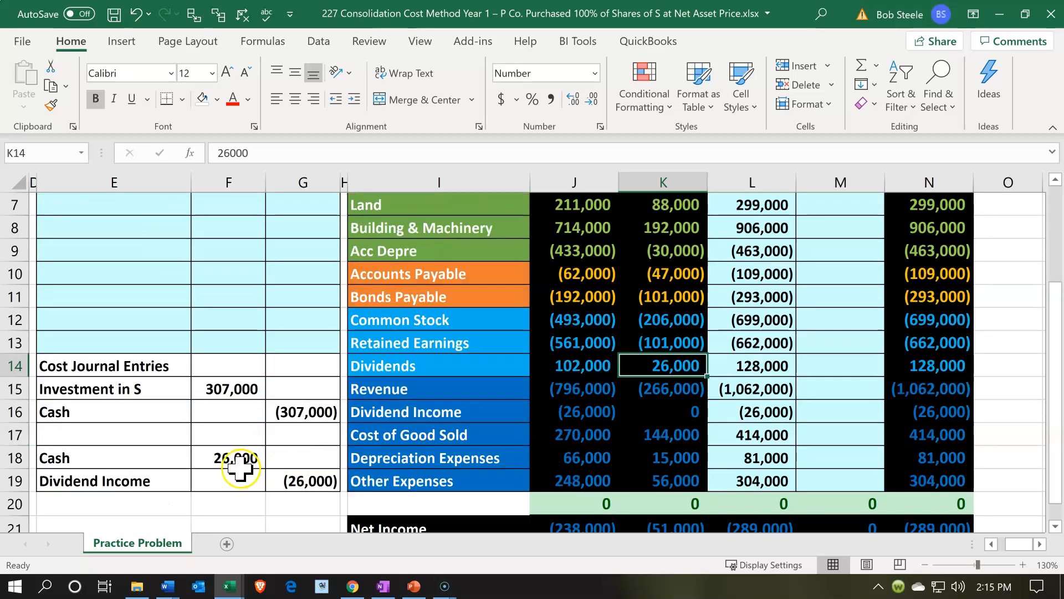
left_click(220, 462)
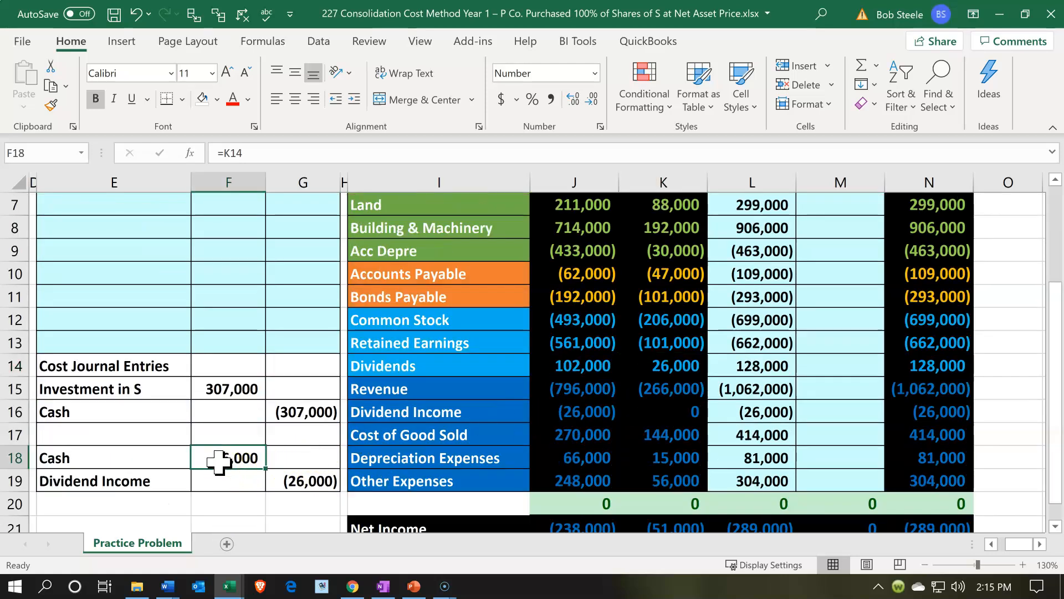
left_click(278, 485)
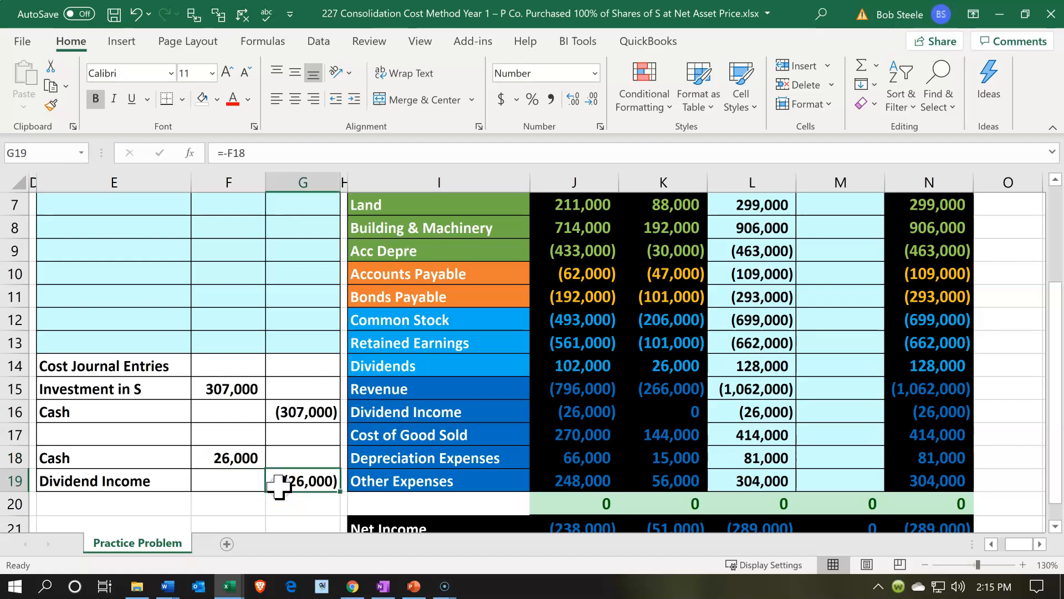
left_click(578, 410)
left_click(669, 368)
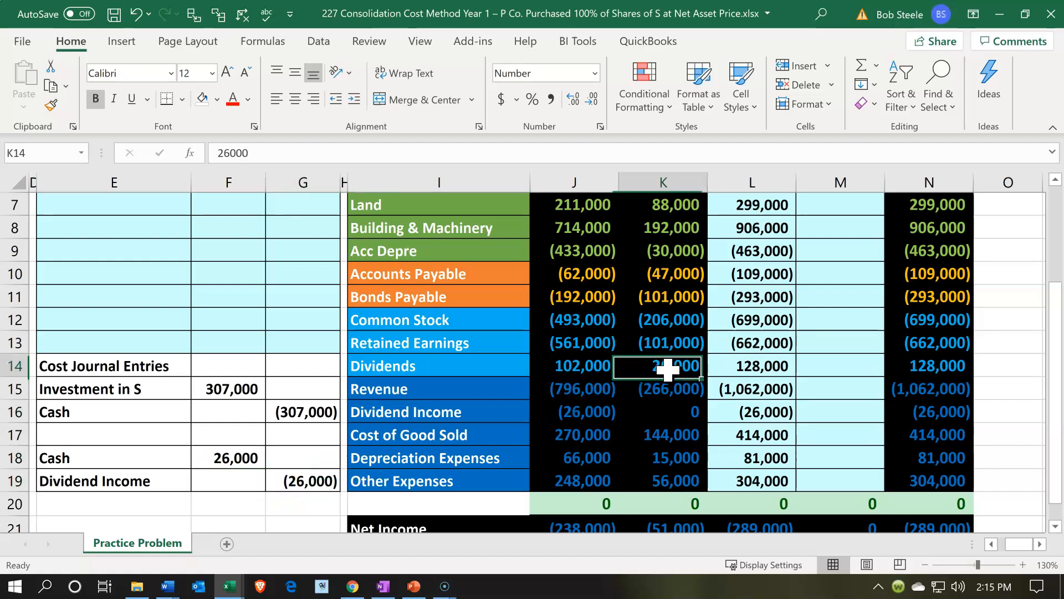
left_click(614, 408)
left_click(654, 361)
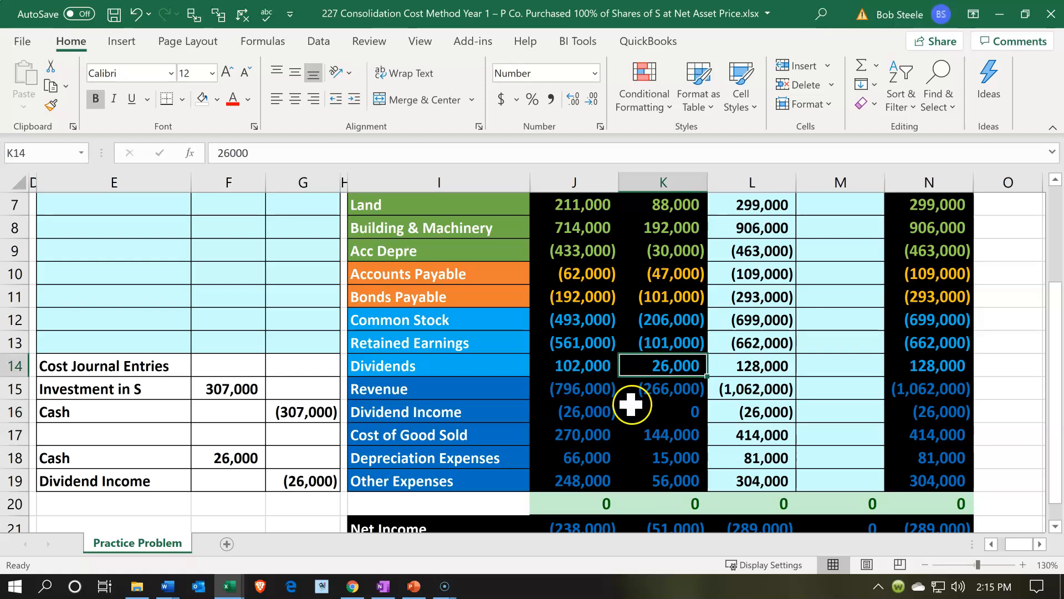
left_click(610, 416)
left_click(663, 365)
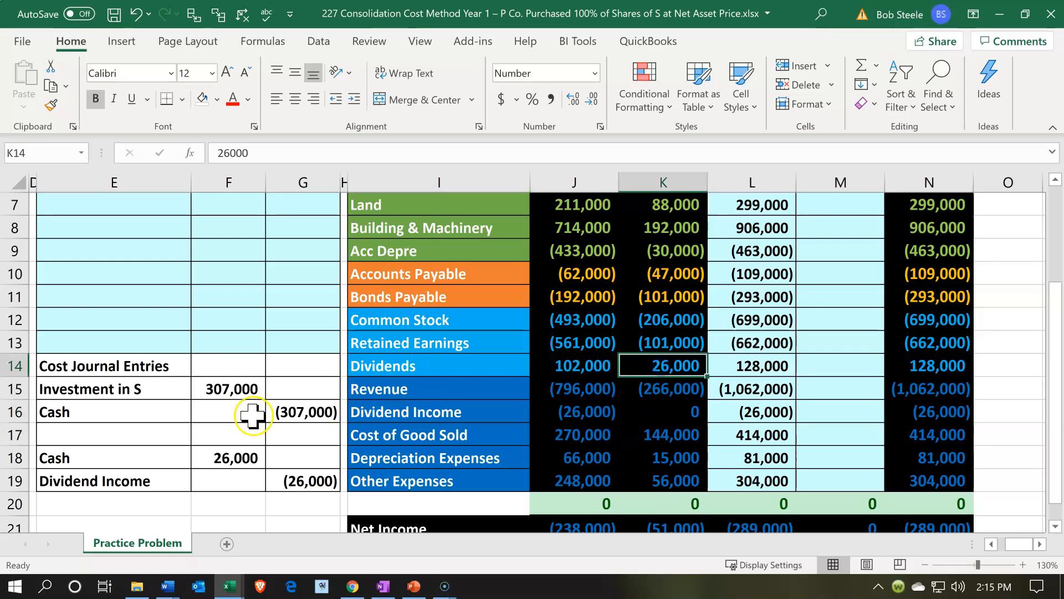
scroll(173, 429, "up", 2)
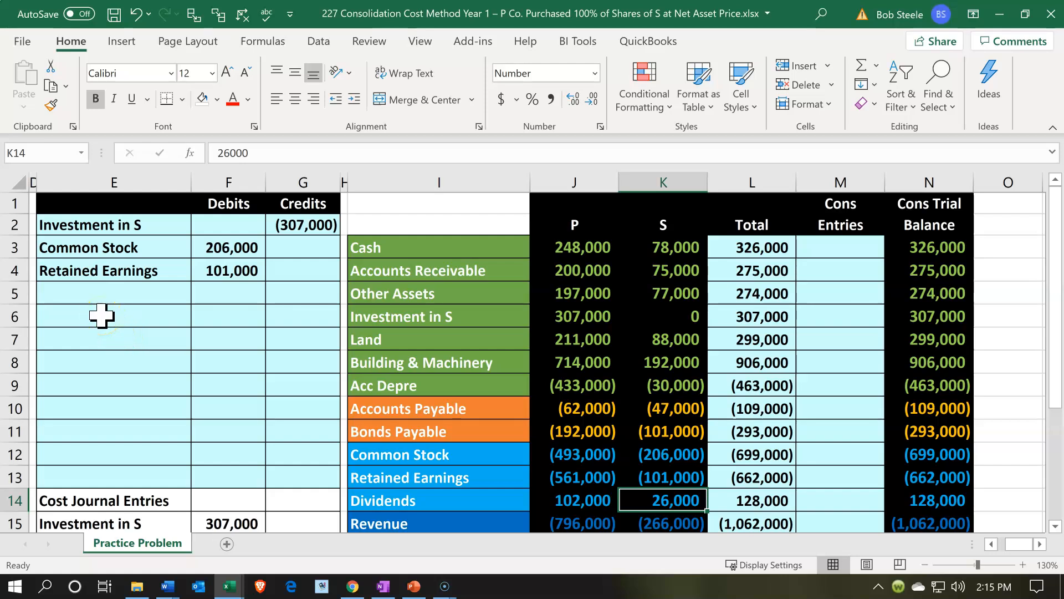
Label a new consolidation entry line with a reference to the Dividend Income account (I16).
left_click(102, 316)
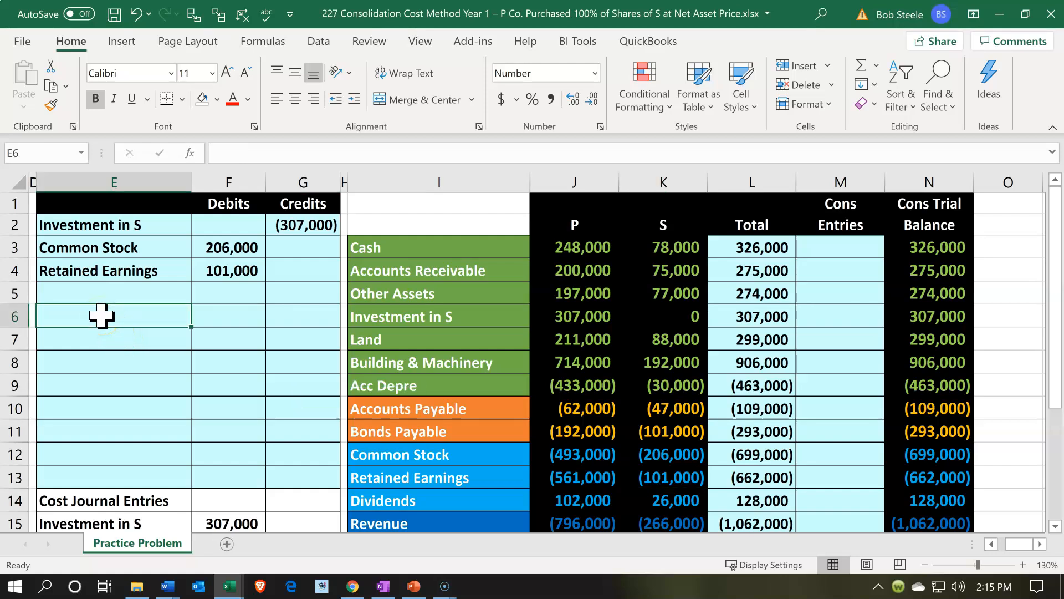
type("=")
key("Down")
key("Down")
key("Down")
key("Down")
key("Down")
key("Down")
key("Down")
key("Down")
key("Down")
key("Down")
key("Down")
key("Right")
key("Right")
key("Right")
key("Right")
key("Up")
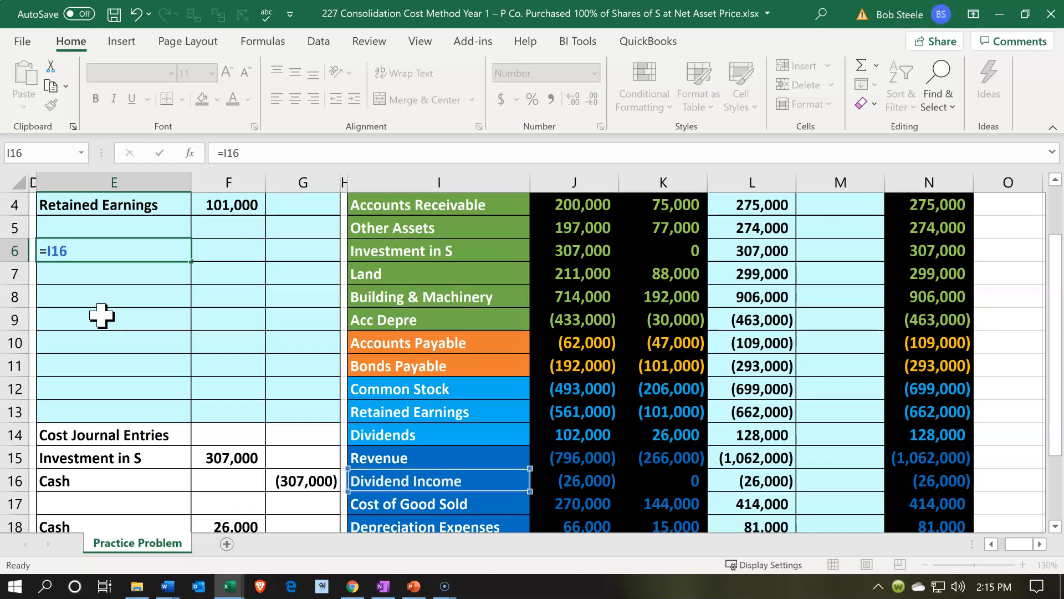
key("Tab")
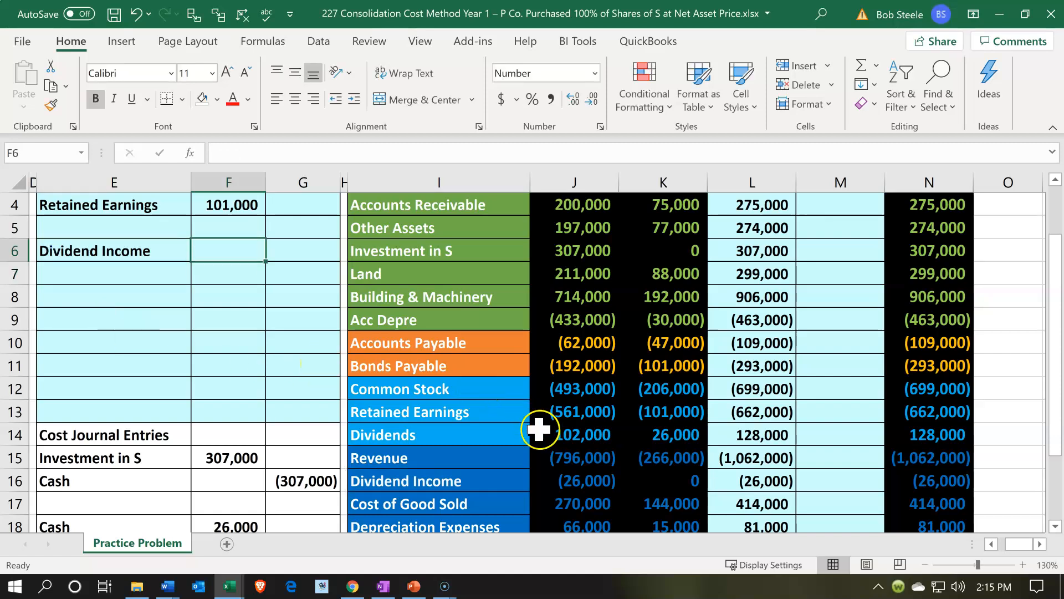
Debit Dividend Income in the consolidation entry with the negative of P's balance (=-J16).
type("-")
key("Down")
key("Down")
key("Down")
key("Down")
key("Down")
key("Down")
key("Down")
key("Down")
key("Down")
key("Down")
key("Right")
key("Right")
key("Right")
key("Right")
key("Right")
key("Left")
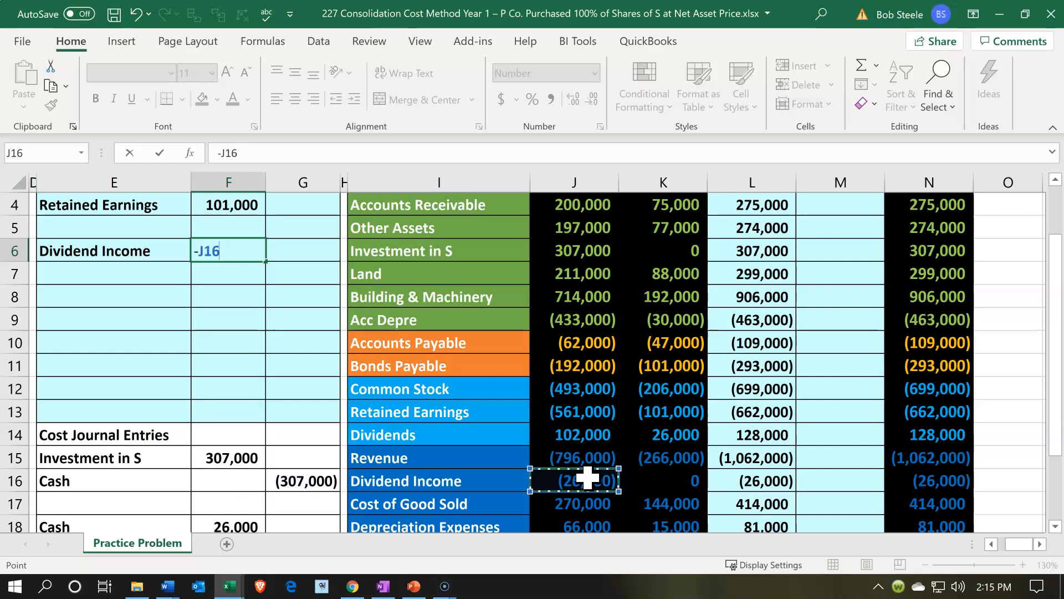
key("Return")
Label the next consolidation entry line with a reference to the Dividends account (I14).
key("Left")
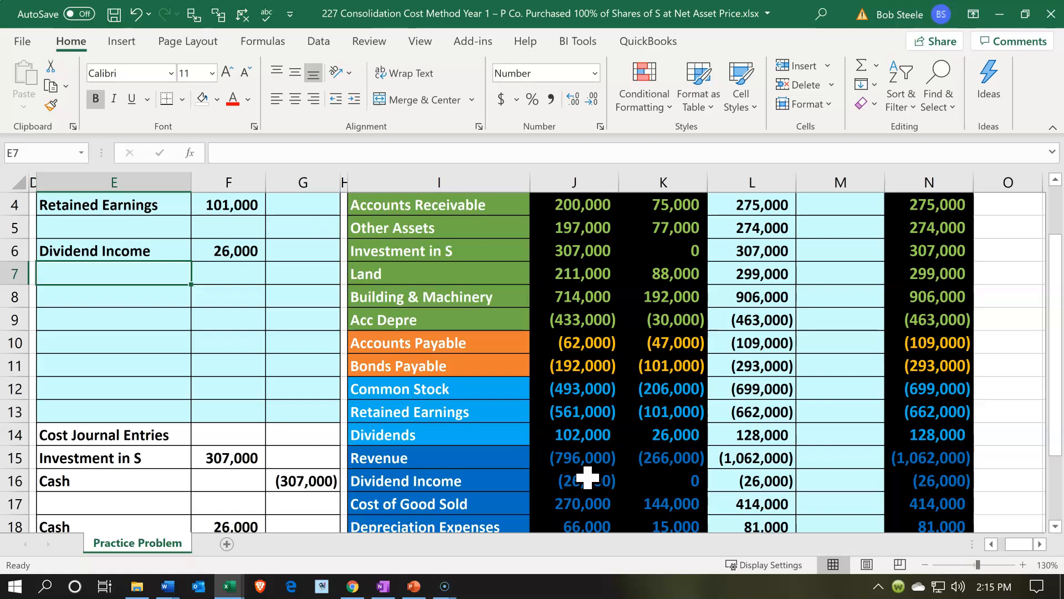
type("=")
key("Right")
key("Right")
key("Right")
key("Right")
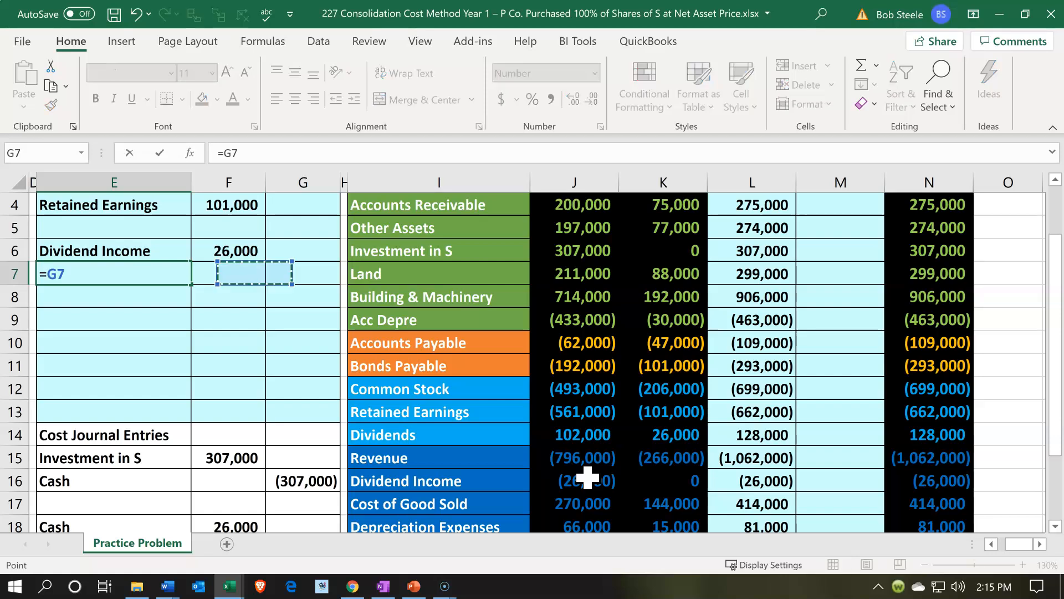
key("Down")
key("Down")
key("Down")
key("Down")
key("Down")
key("Down")
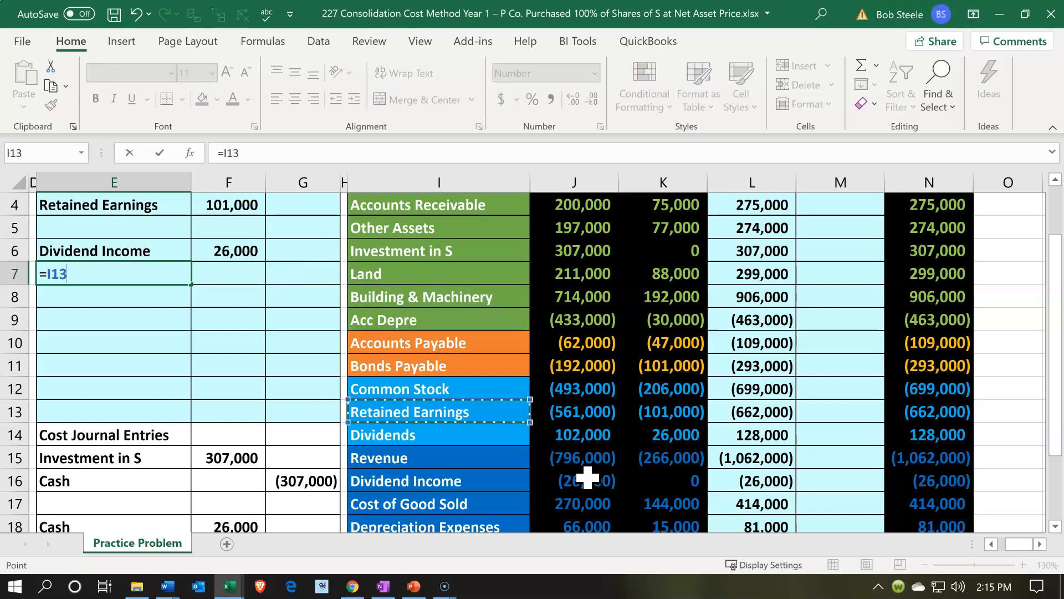
key("Down")
key("Return")
Credit Dividends in the consolidation entry with the negative of the Dividend Income debit (=-F6).
key("Right")
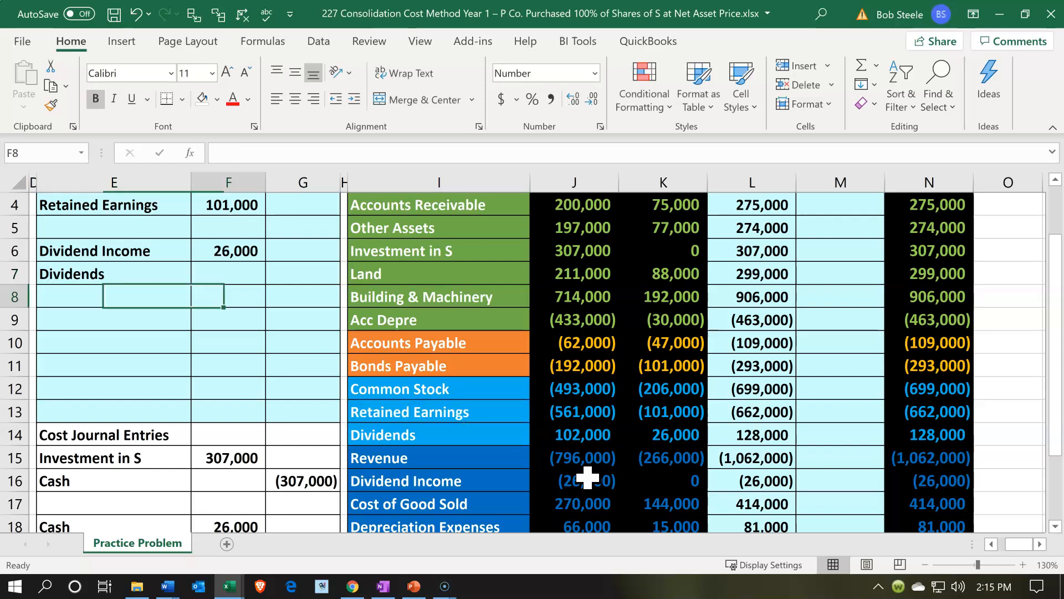
key("Up")
key("Right")
type("-")
key("Left")
key("Up")
key("Return")
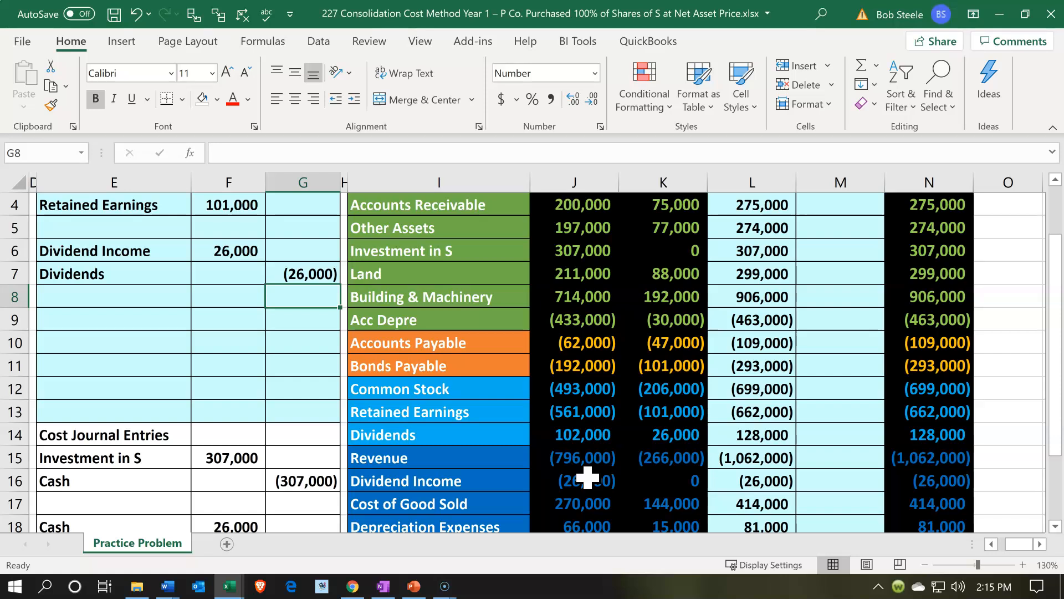
Post the Investment in S credit into the worksheet's Cons Entries column by referencing the entry's credit (=G2).
left_click(587, 476)
left_click(649, 433)
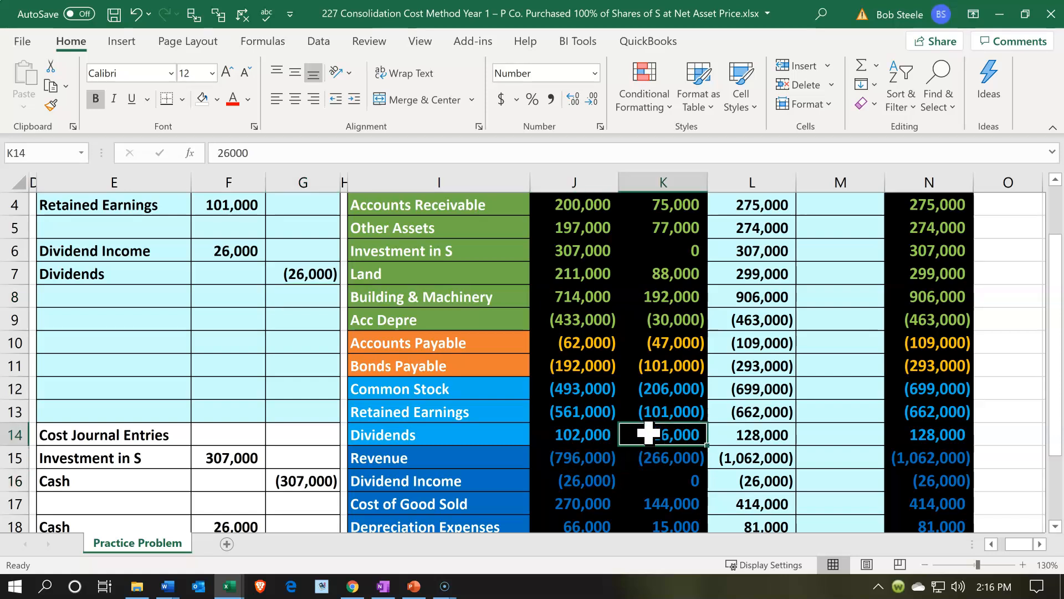
scroll(649, 433, "up", 1)
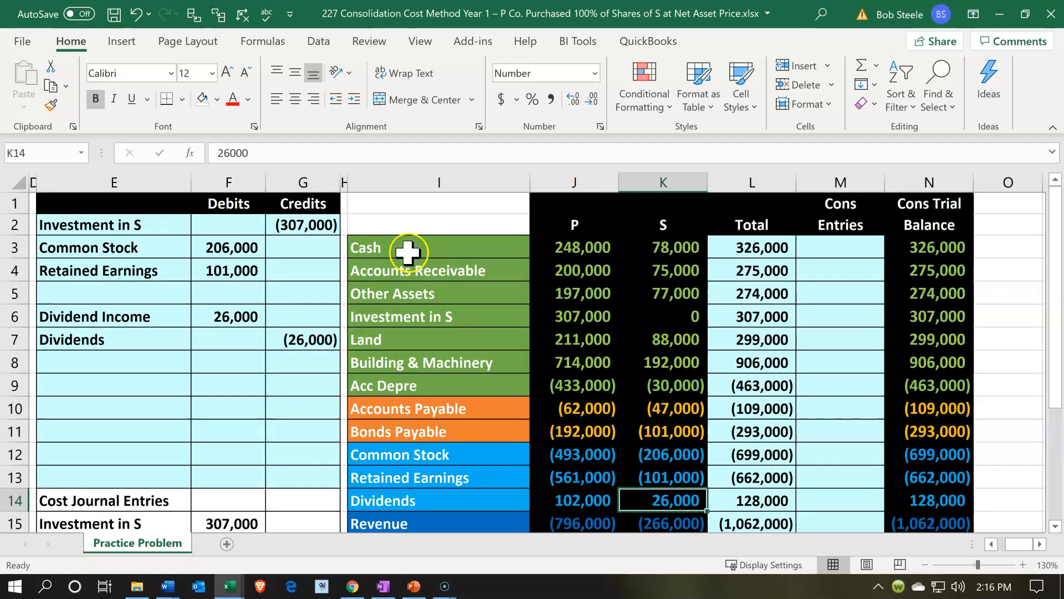
left_click_drag(96, 227, 291, 219)
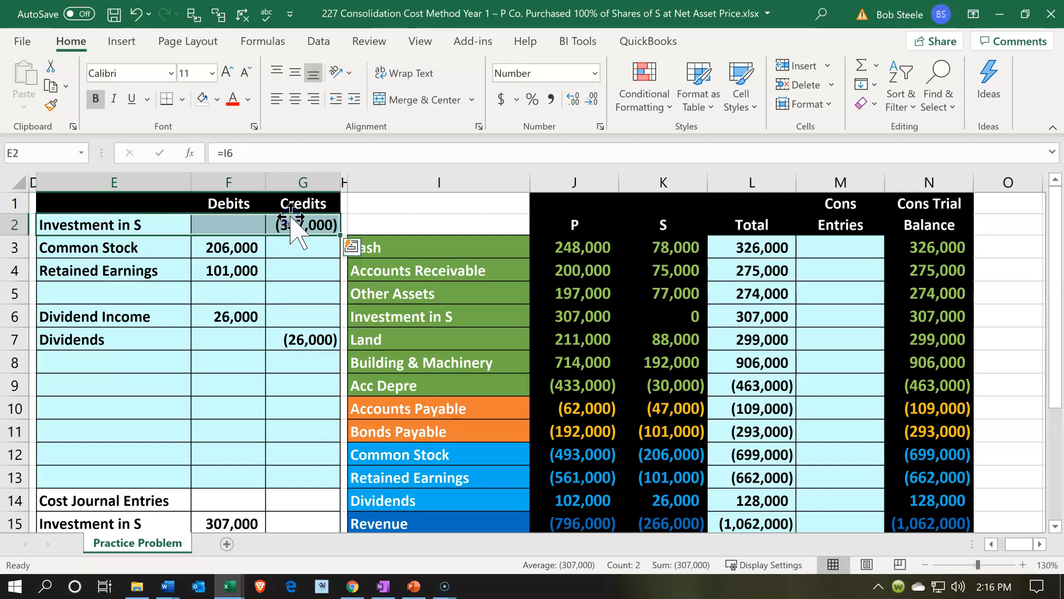
left_click(415, 316)
key("Right")
key("Right")
key("Right")
key("Right")
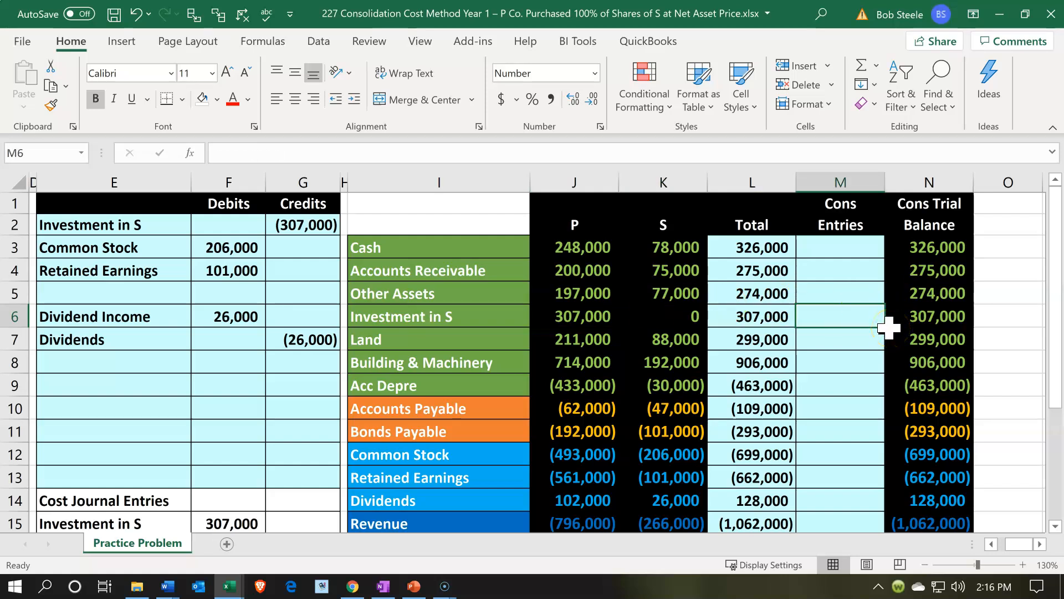
type("=")
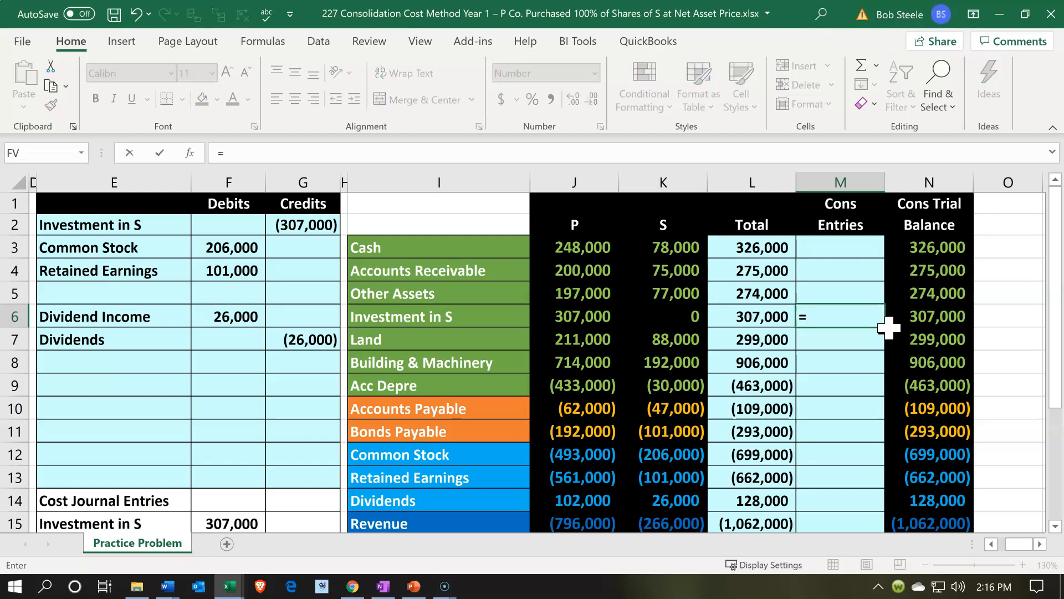
key("Left")
key("Left")
key("Left")
key("Left")
key("Left")
key("Left")
key("Up")
key("Up")
key("Up")
key("Up")
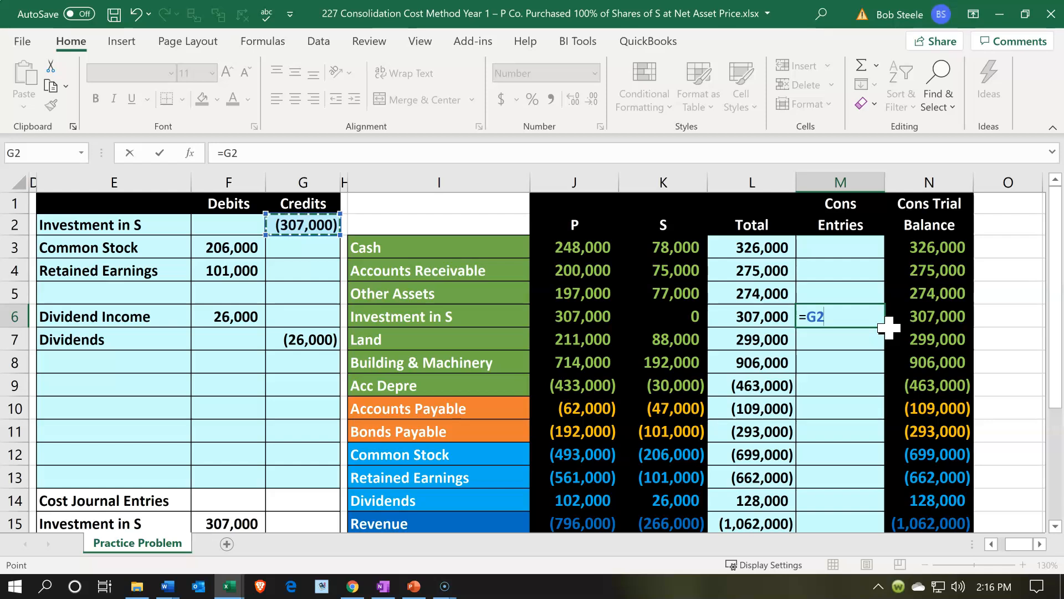
key("Return")
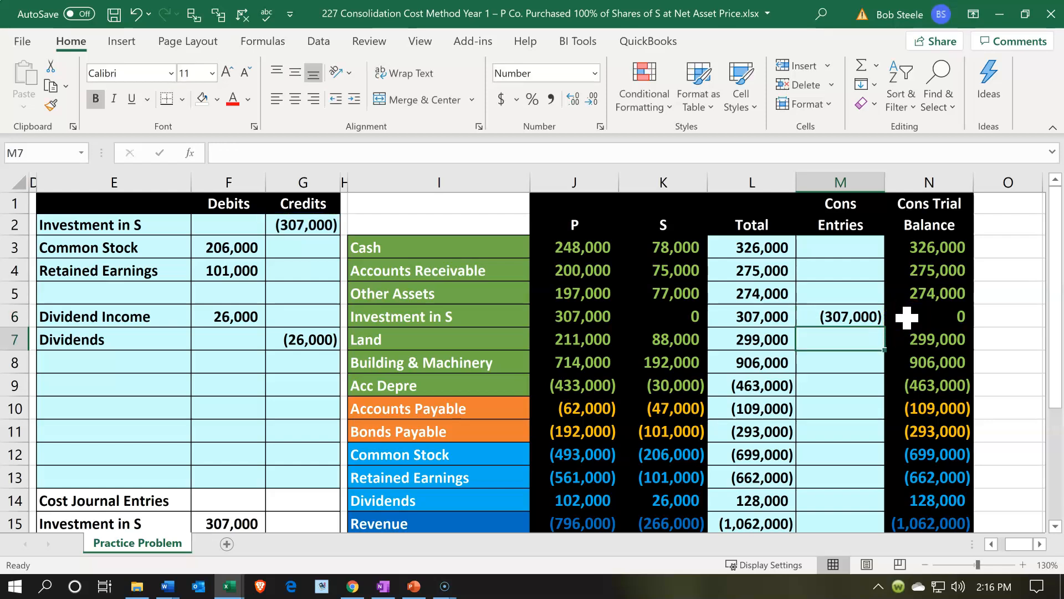
left_click(907, 317)
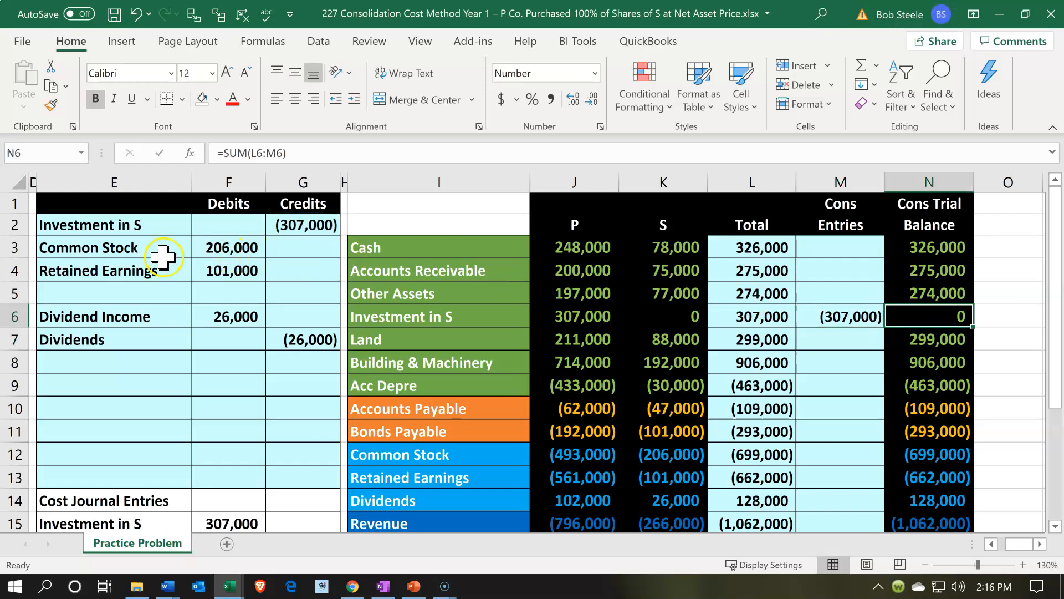
Post the Common Stock debit into the Cons Entries column by referencing the entry's debit (=F3).
left_click(189, 246)
left_click(206, 246)
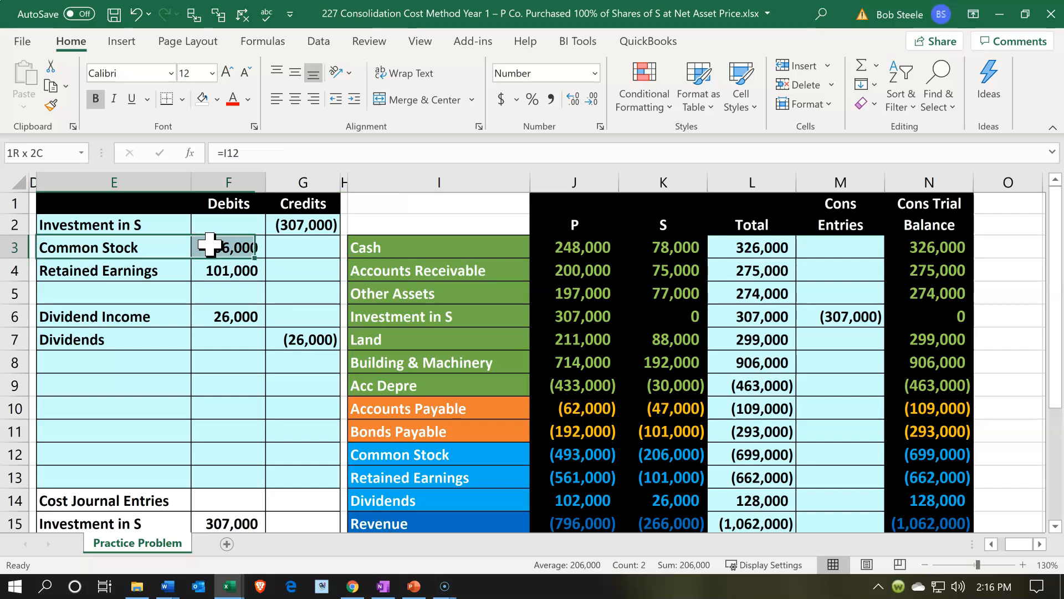
left_click(486, 450)
key("Right")
key("Right")
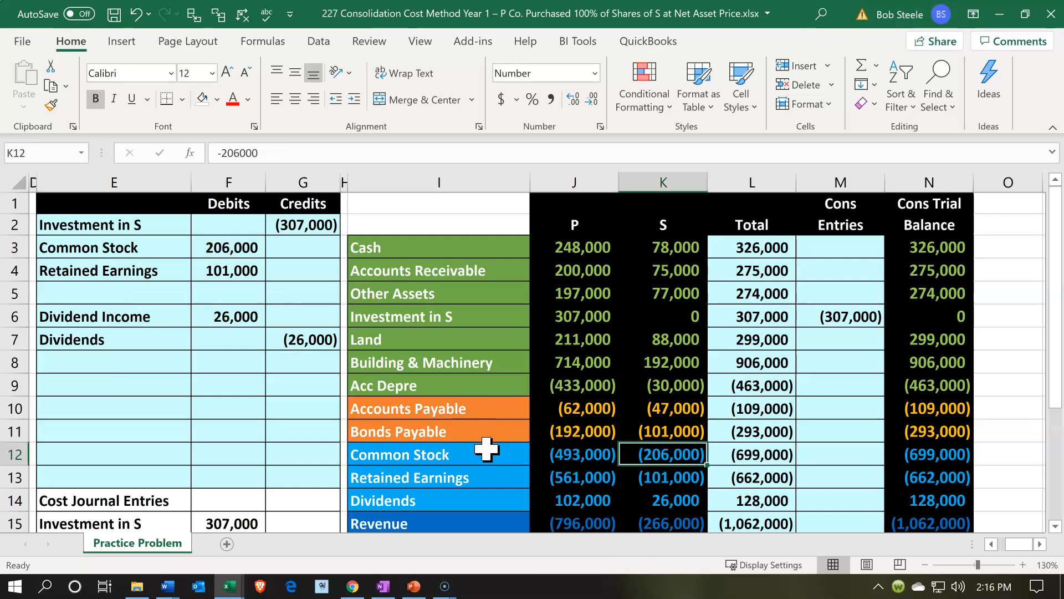
key("Right")
key("Right")
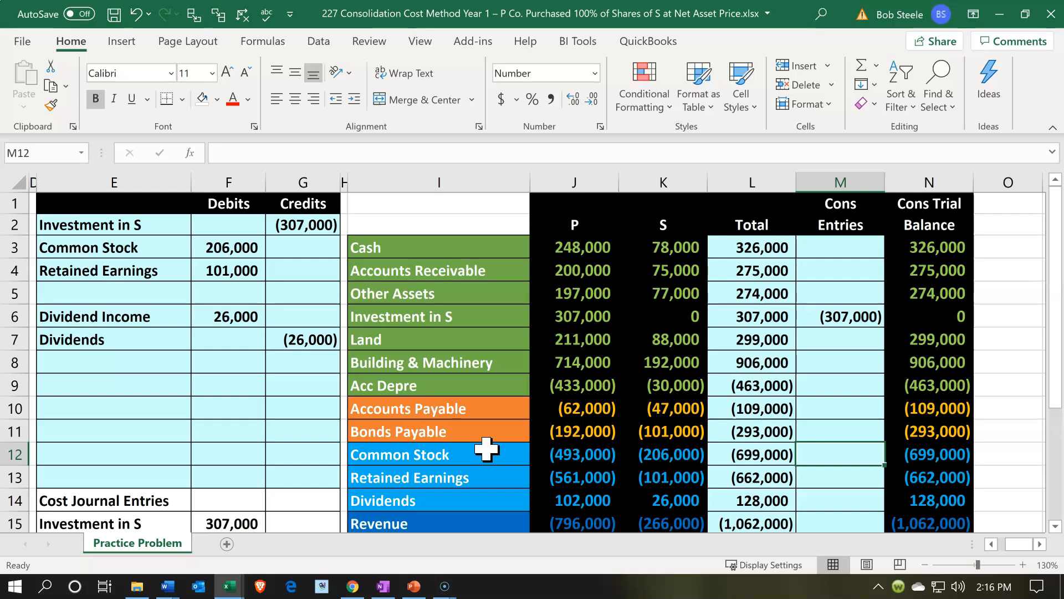
type("=")
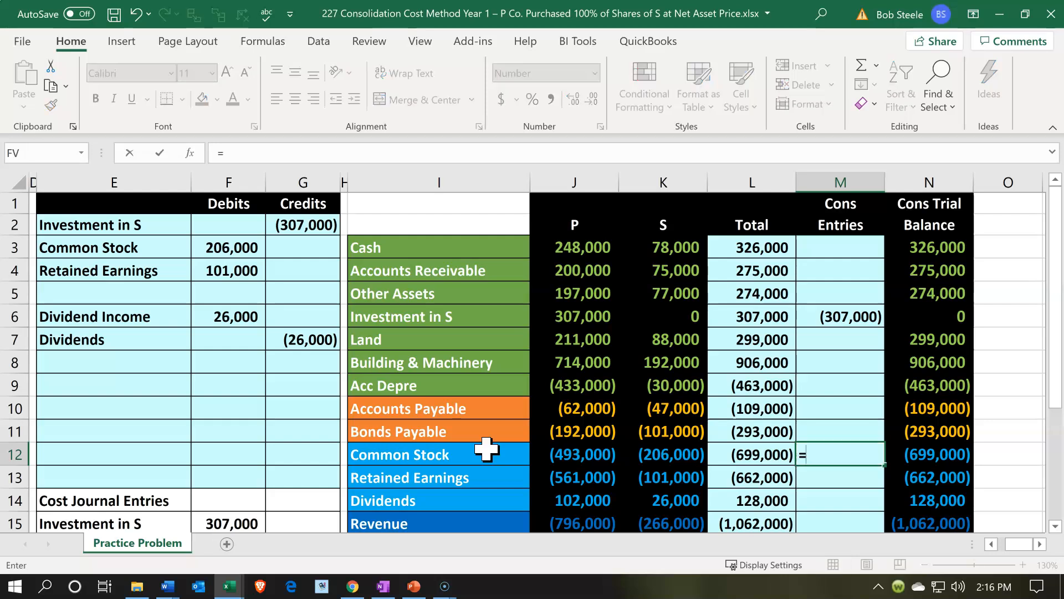
key("Left")
key("Left")
key("Left")
key("Left")
key("Left")
key("Left")
key("Up")
key("Up")
key("Up")
key("Up")
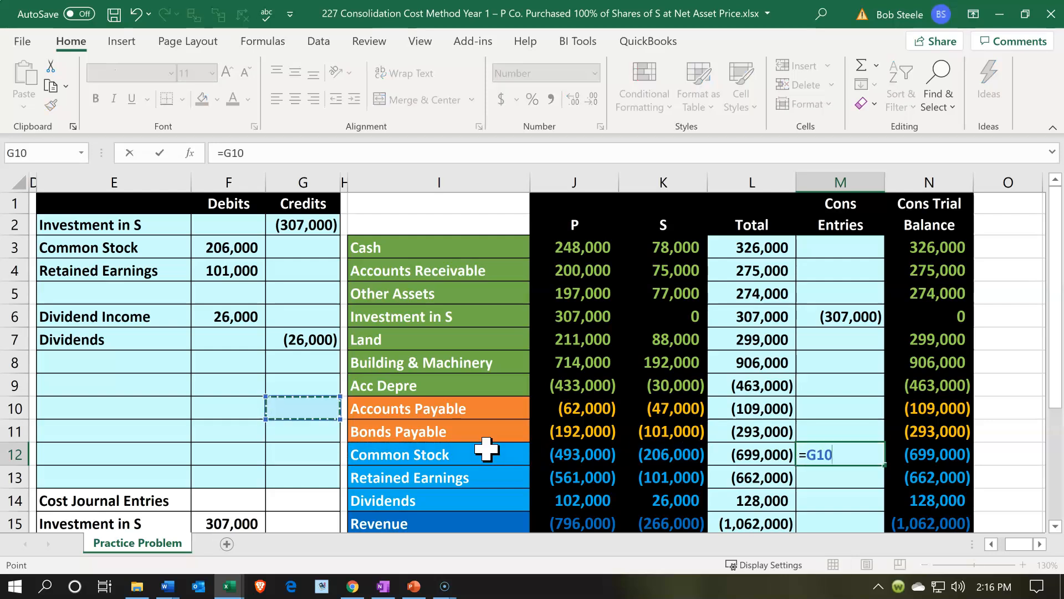
key("Up")
key("Up")
key("Up")
key("Up")
key("Up")
key("Left")
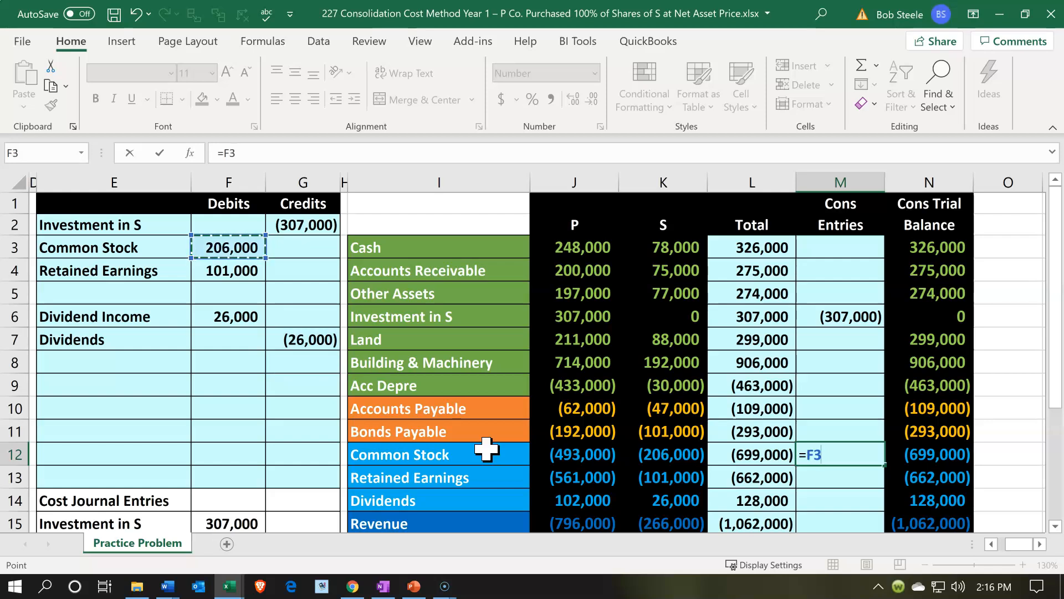
key("Return")
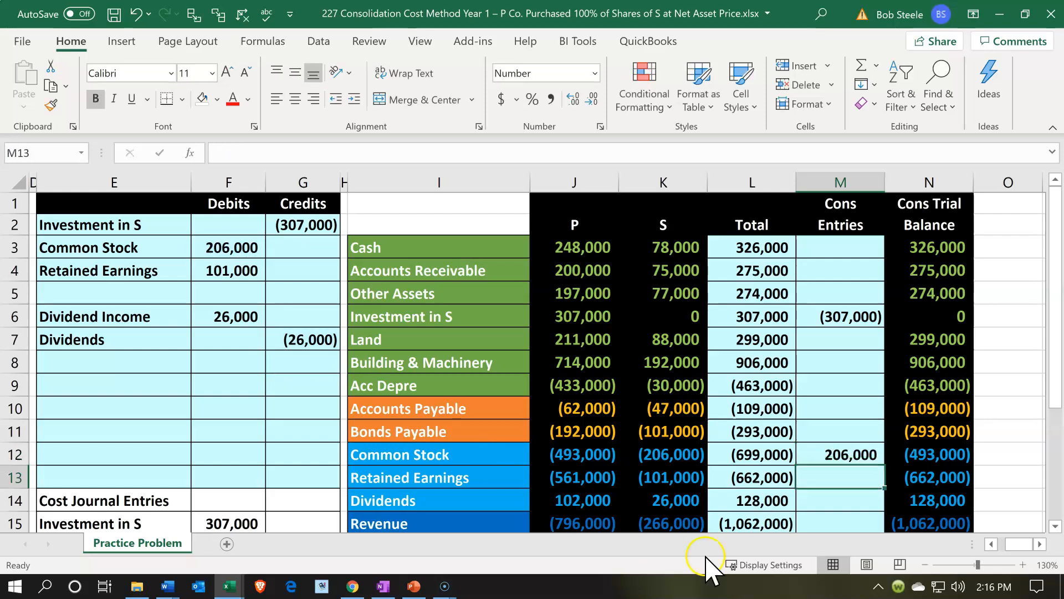
Compare P's and S's Common Stock balances with the consolidated trial balance for that row.
left_click(596, 453)
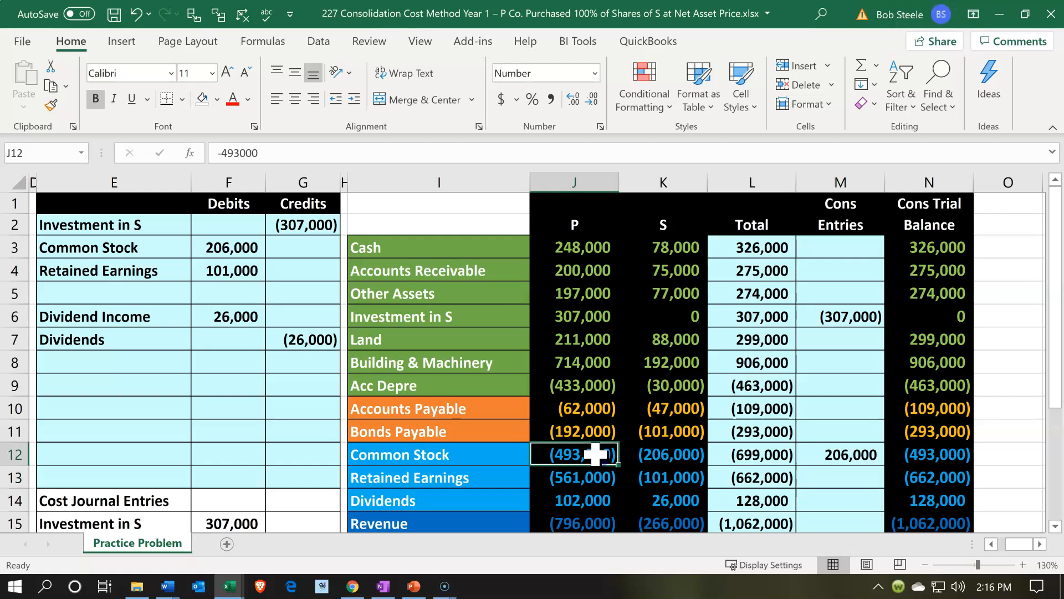
key("Right")
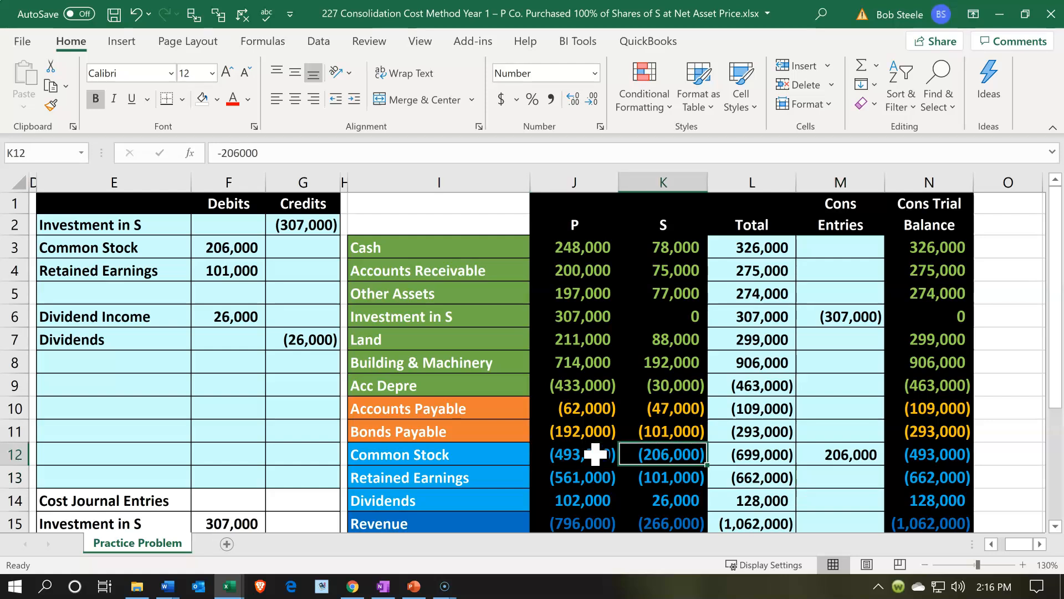
key("Right")
key("Right")
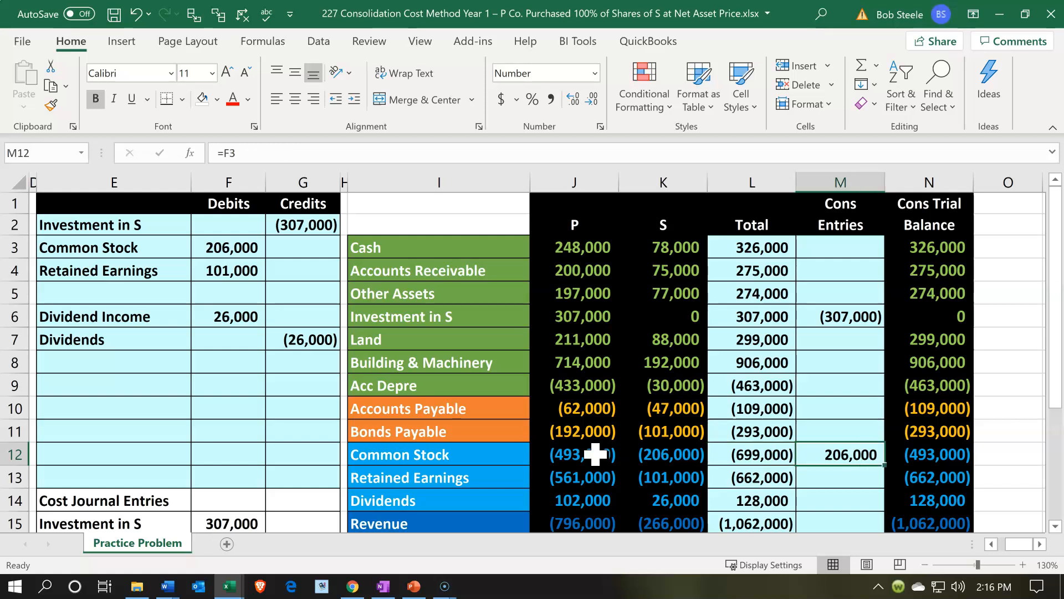
key("Right")
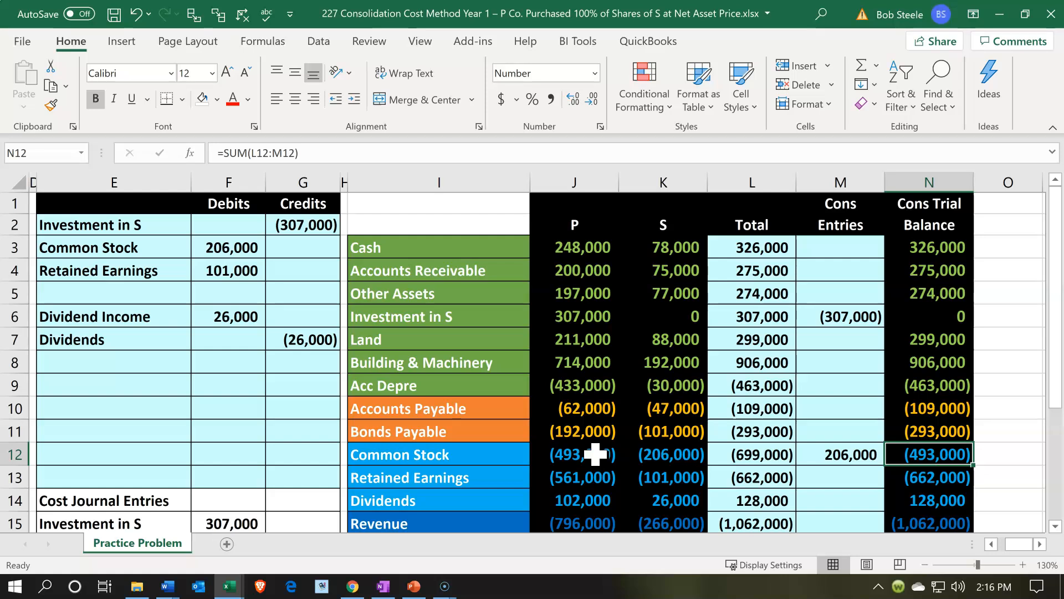
Post the Retained Earnings debit into the Cons Entries column by referencing the entry's debit (=F4).
left_click_drag(167, 266, 226, 265)
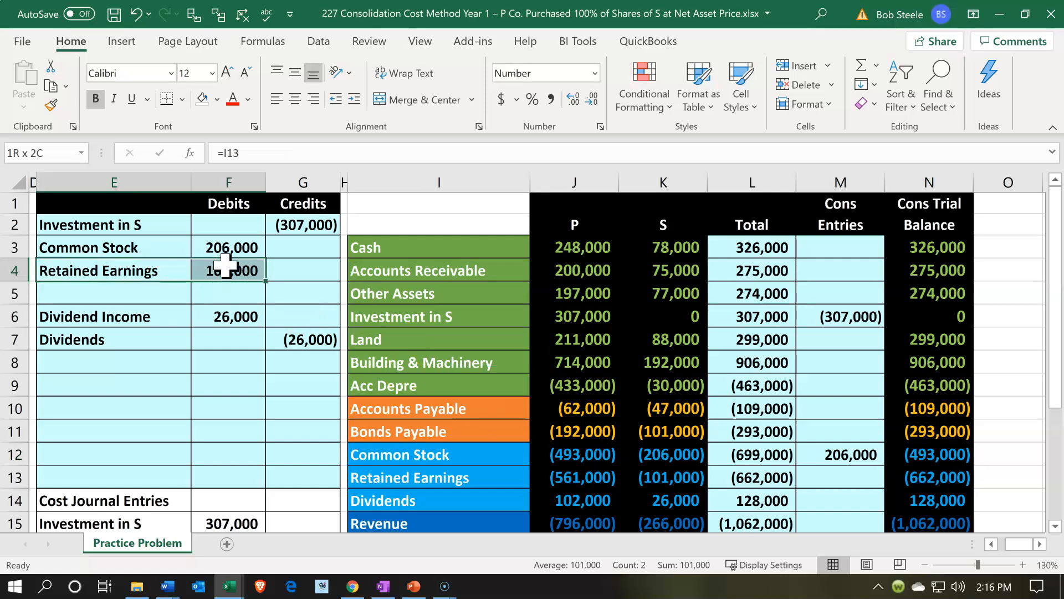
left_click(582, 472)
key("Right")
key("Right")
key("Right")
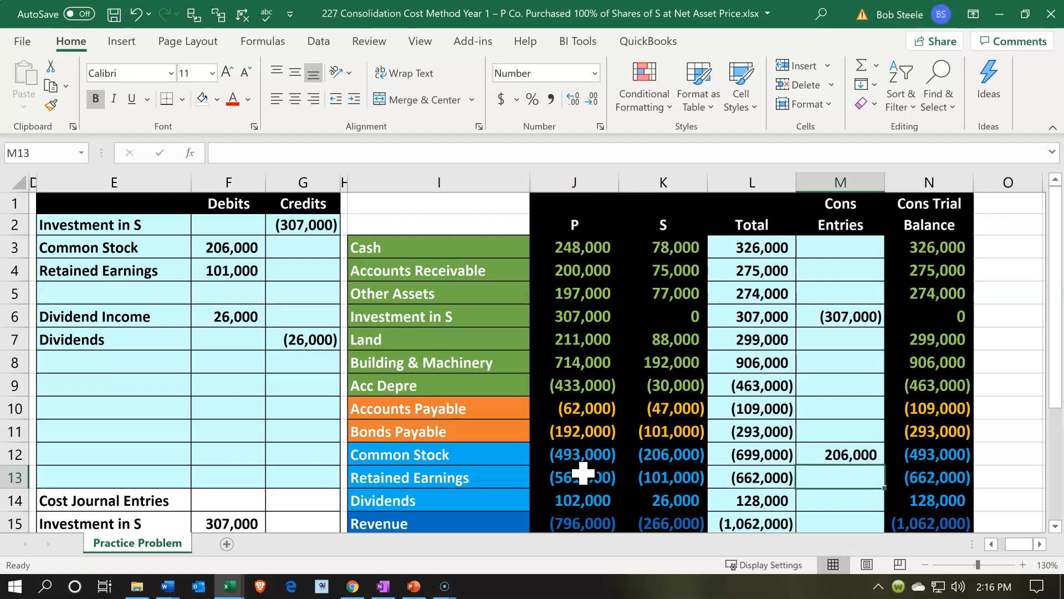
type("=")
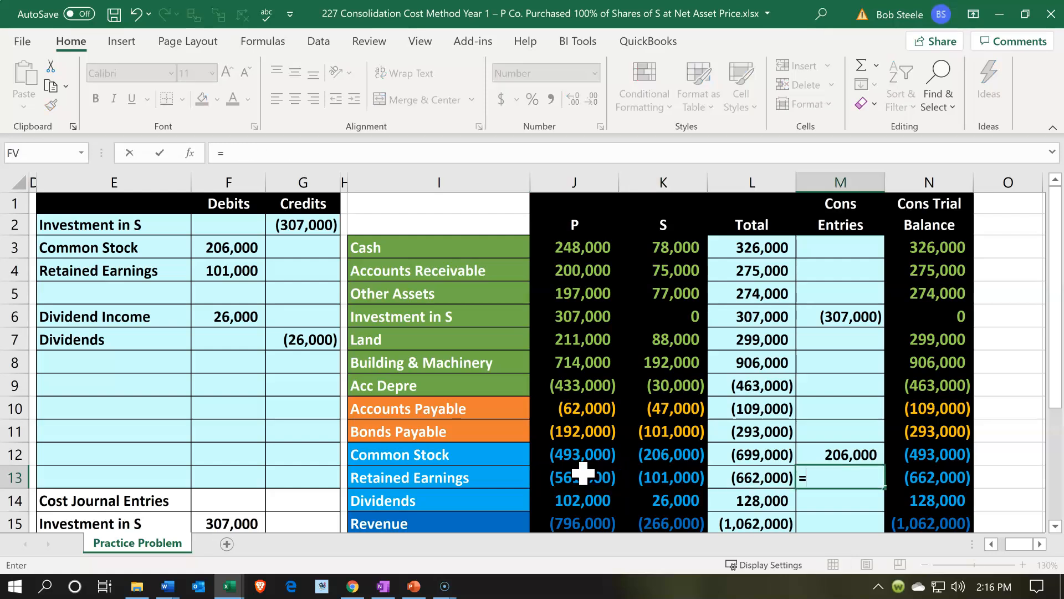
key("Left")
key("Left")
key("Left")
key("Left")
key("Left")
key("Left")
key("Left")
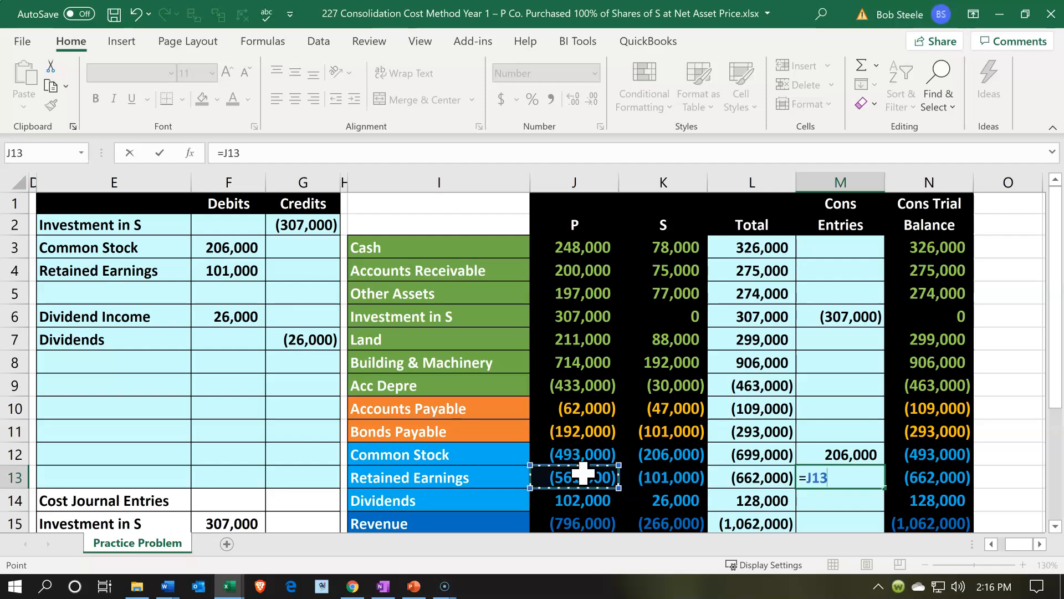
key("Up")
key("Up")
key("Up")
key("Up")
key("Up")
key("Up")
key("Up")
key("Up")
key("Up")
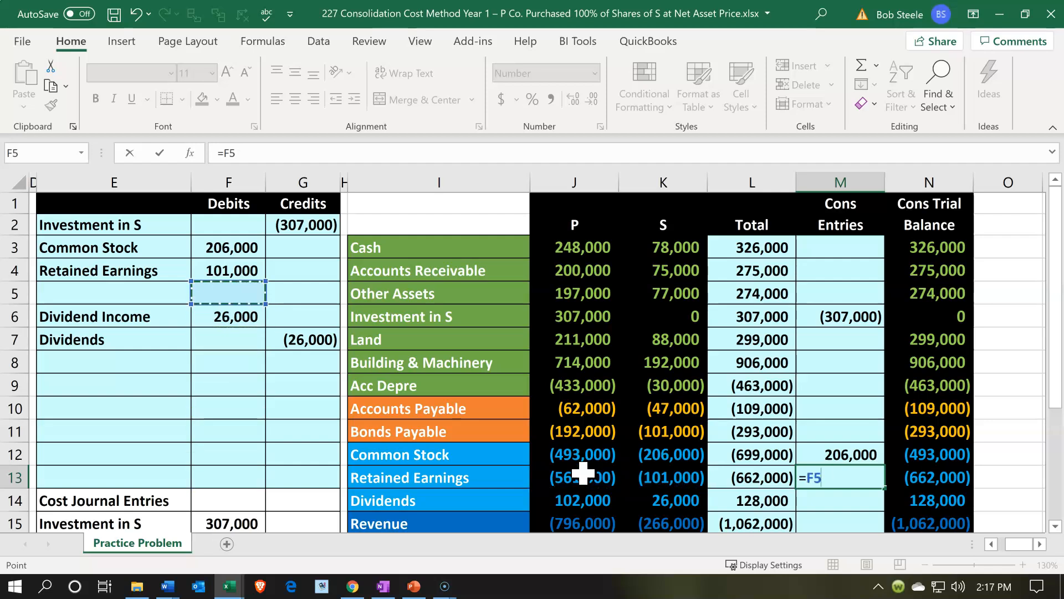
key("Return")
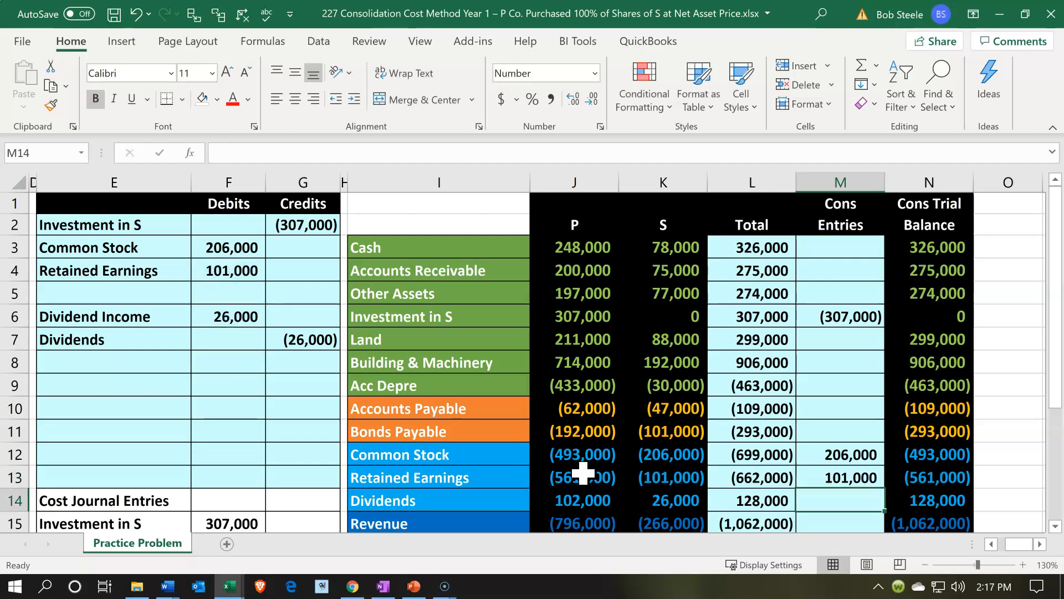
Compare P's and S's Retained Earnings balances with the consolidated trial balance for that row.
left_click(583, 473)
key("Right")
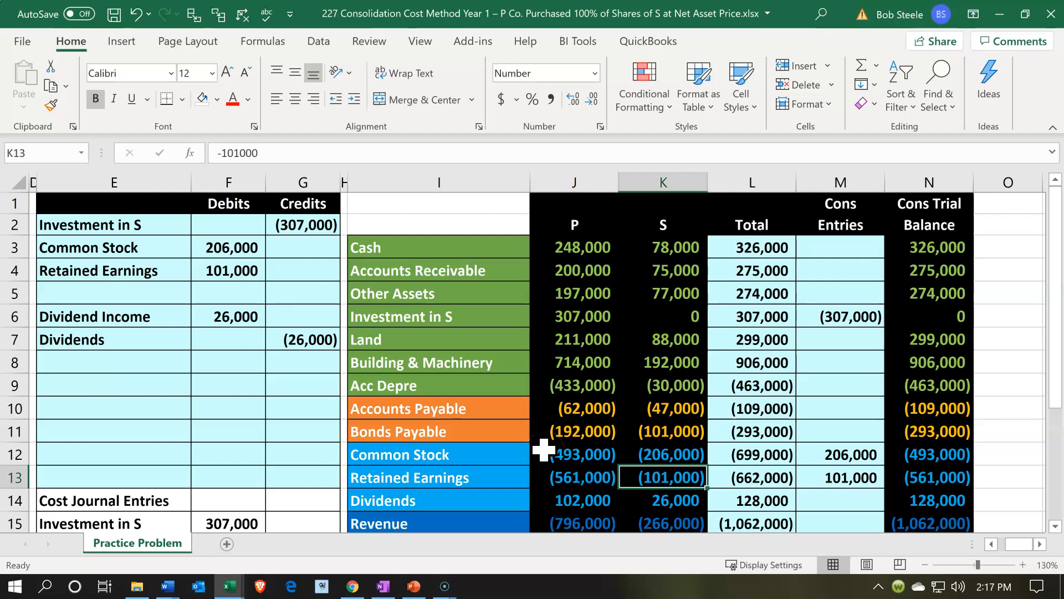
key("Right")
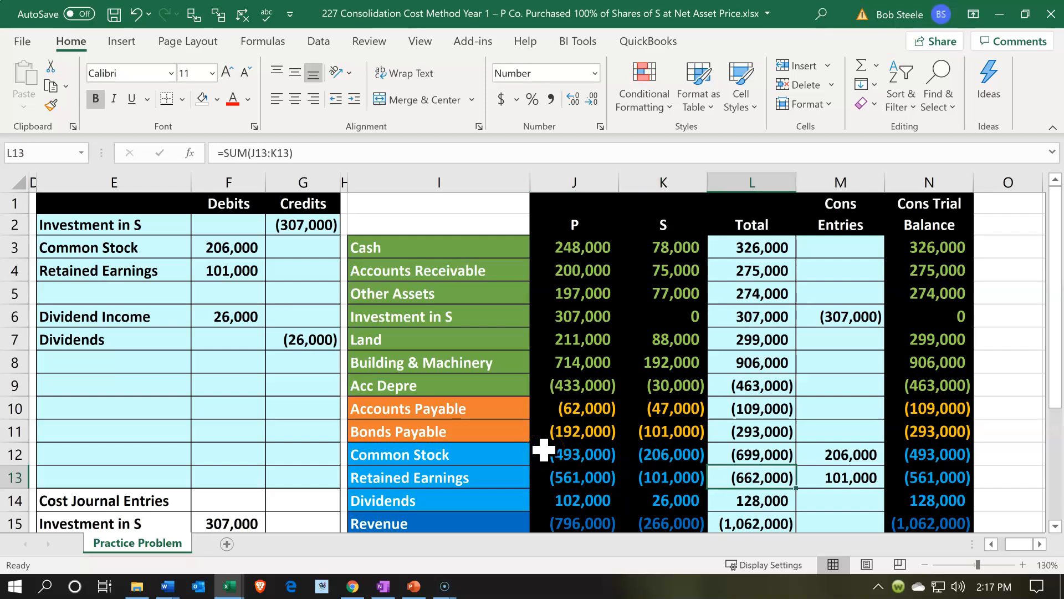
key("Right")
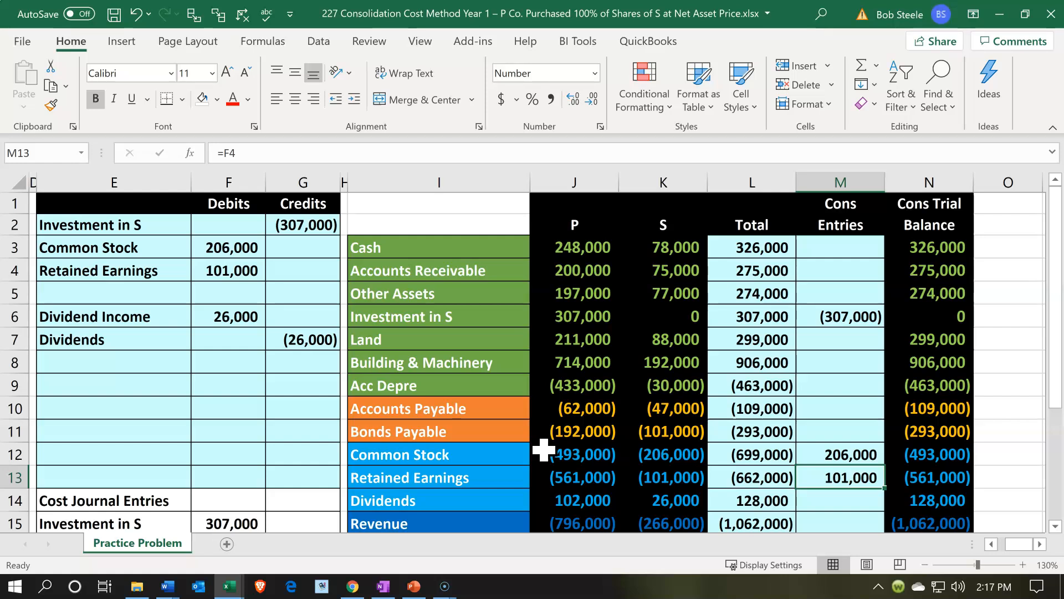
key("Right")
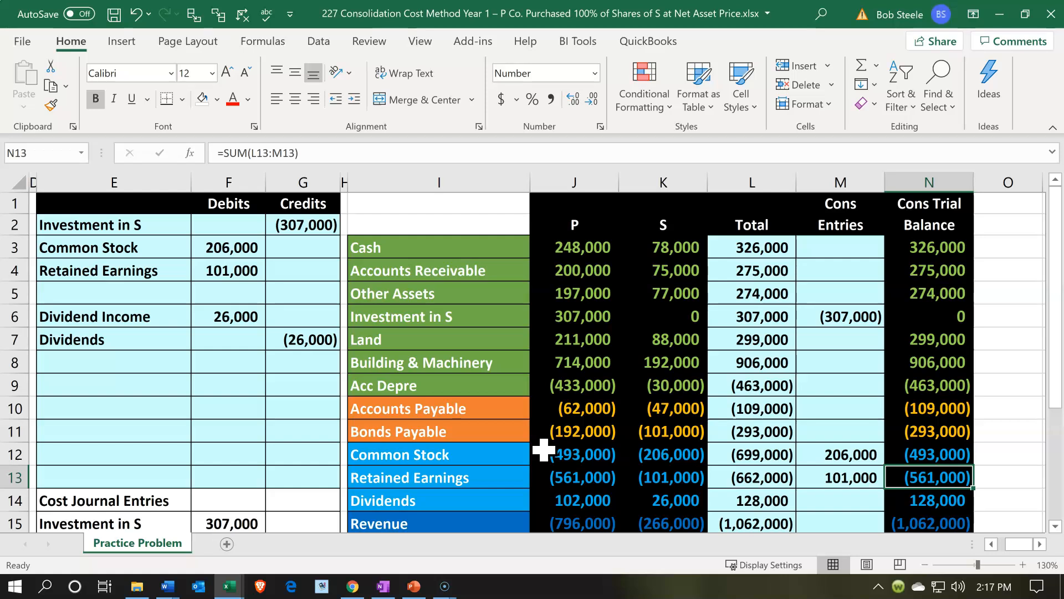
left_click(560, 470)
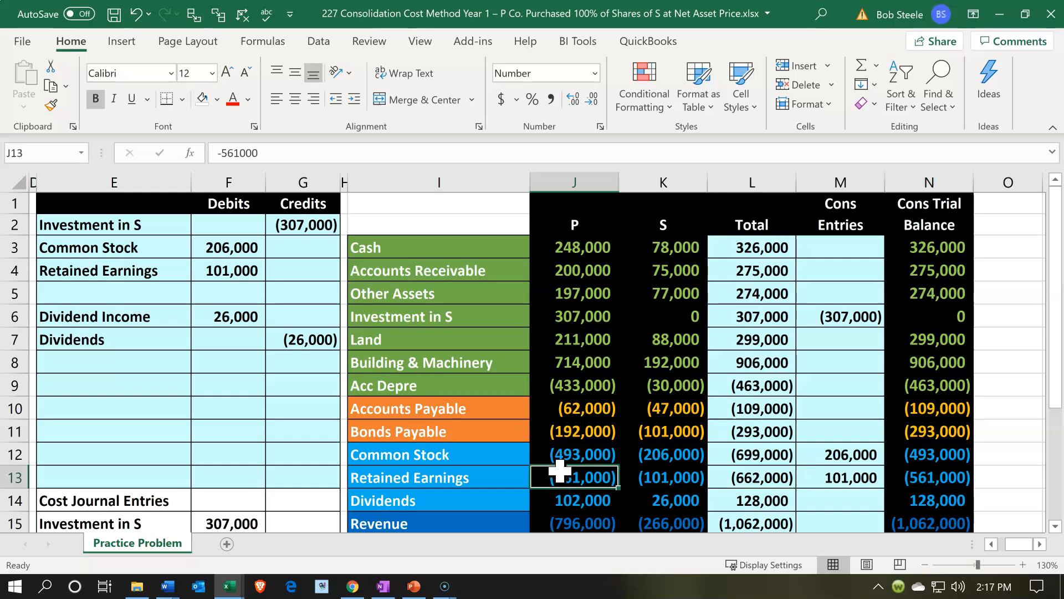
scroll(403, 386, "down", 4)
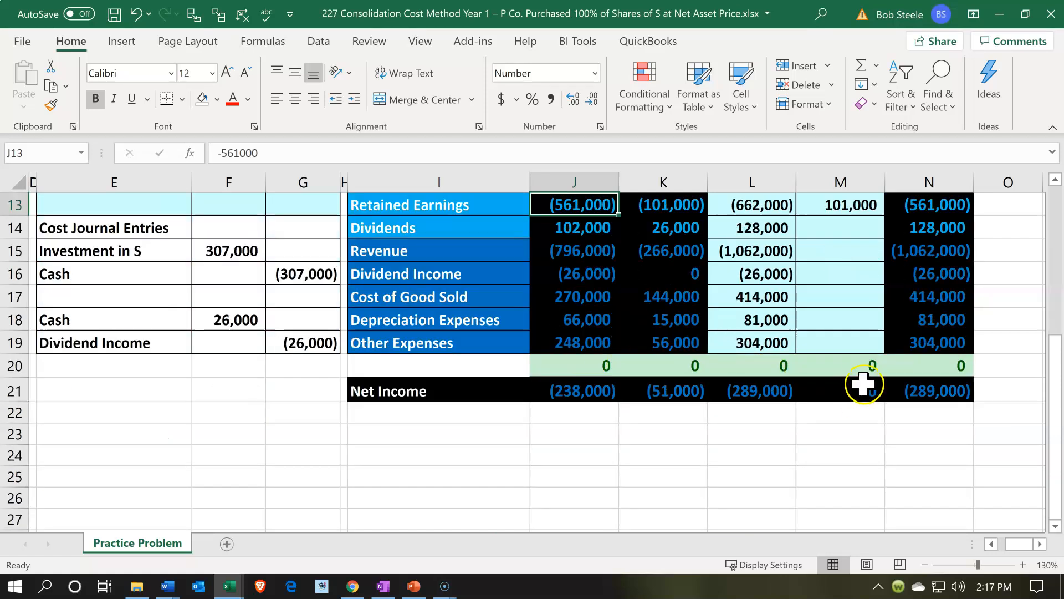
scroll(830, 413, "up", 3)
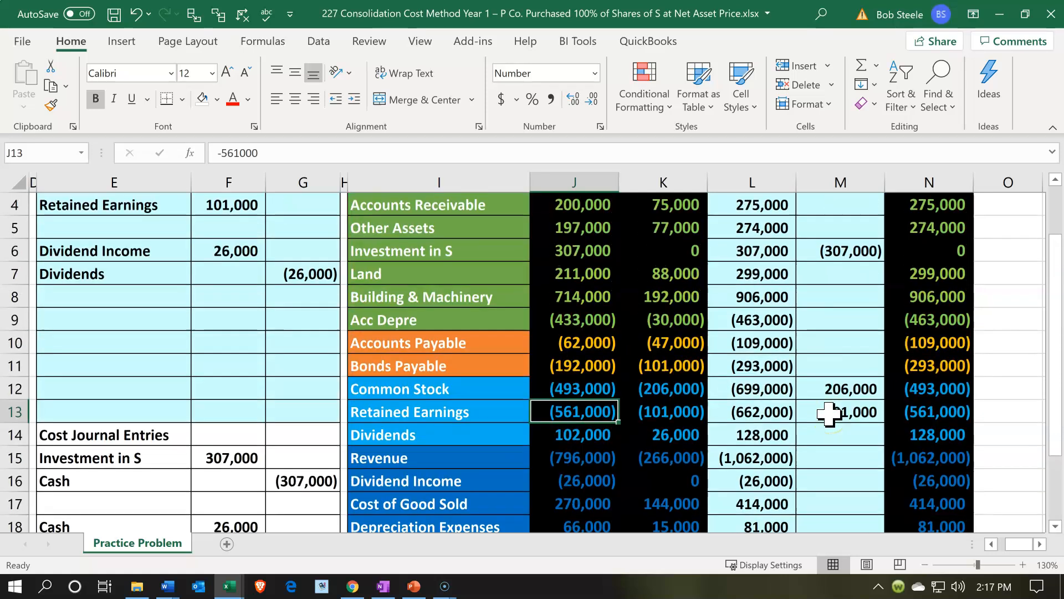
scroll(830, 413, "up", 1)
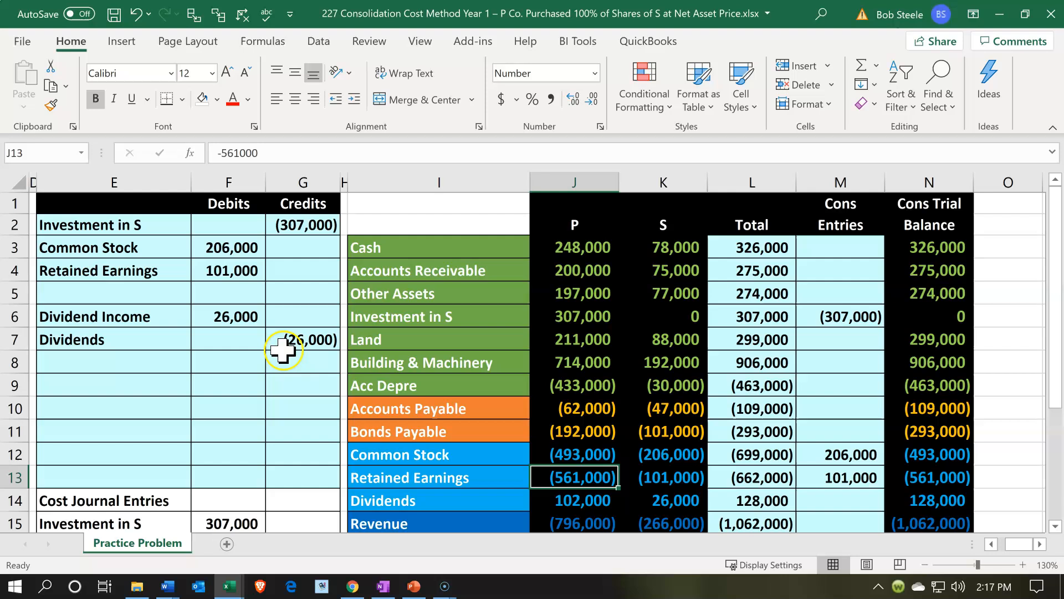
Post the Dividend Income debit into the Cons Entries column by referencing the entry's debit (=F6).
left_click(201, 317)
key("Down")
key("Down")
key("Down")
key("Down")
key("Down")
key("Down")
key("Down")
key("Down")
key("Down")
key("Down")
key("Down")
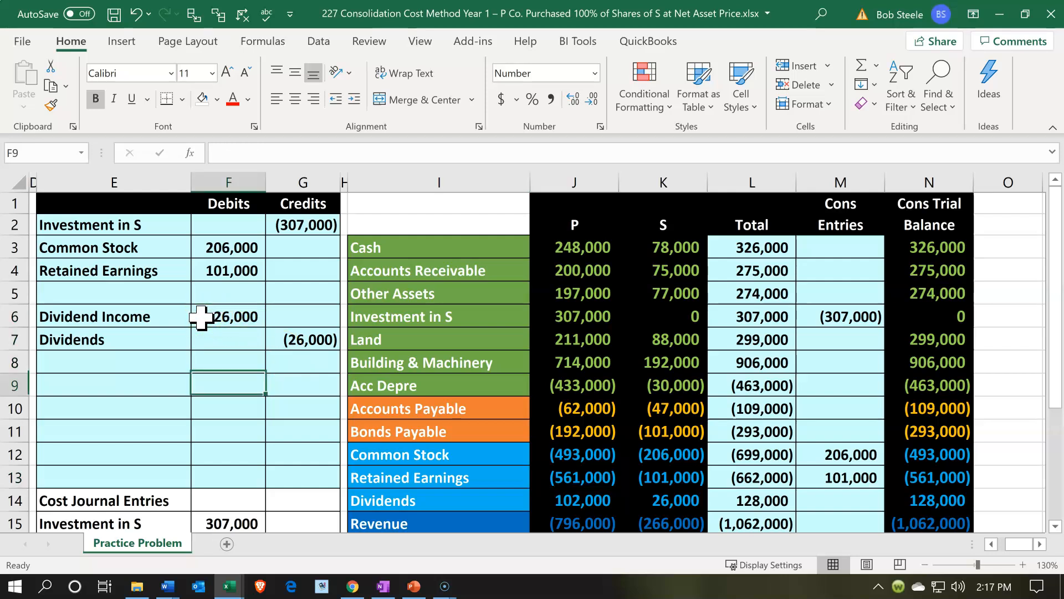
key("Down")
key("Right")
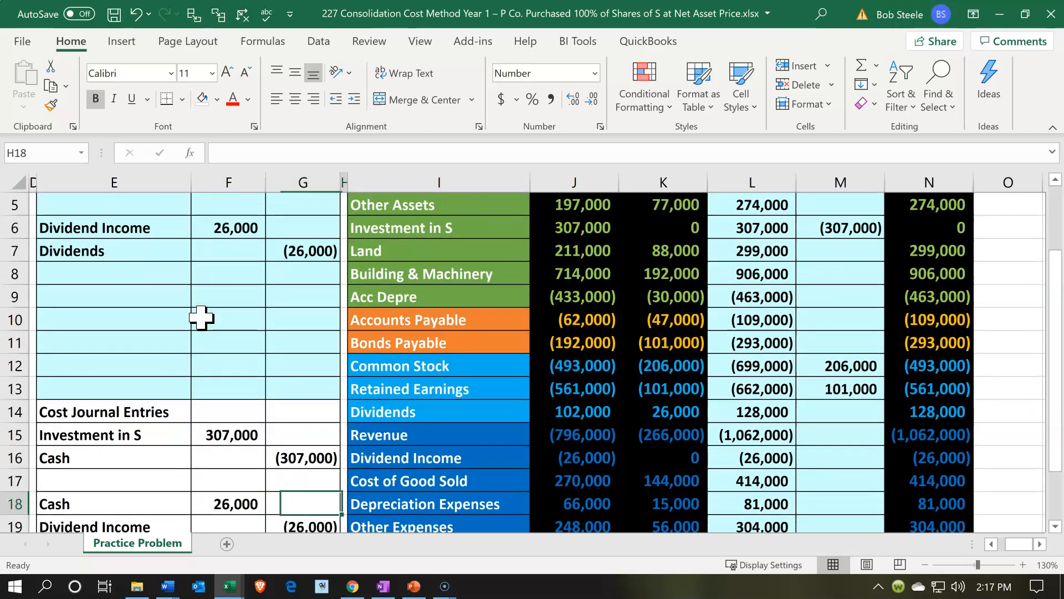
key("Right")
key("Right")
key("Up")
key("Up")
key("Right")
key("Right")
key("Right")
key("Right")
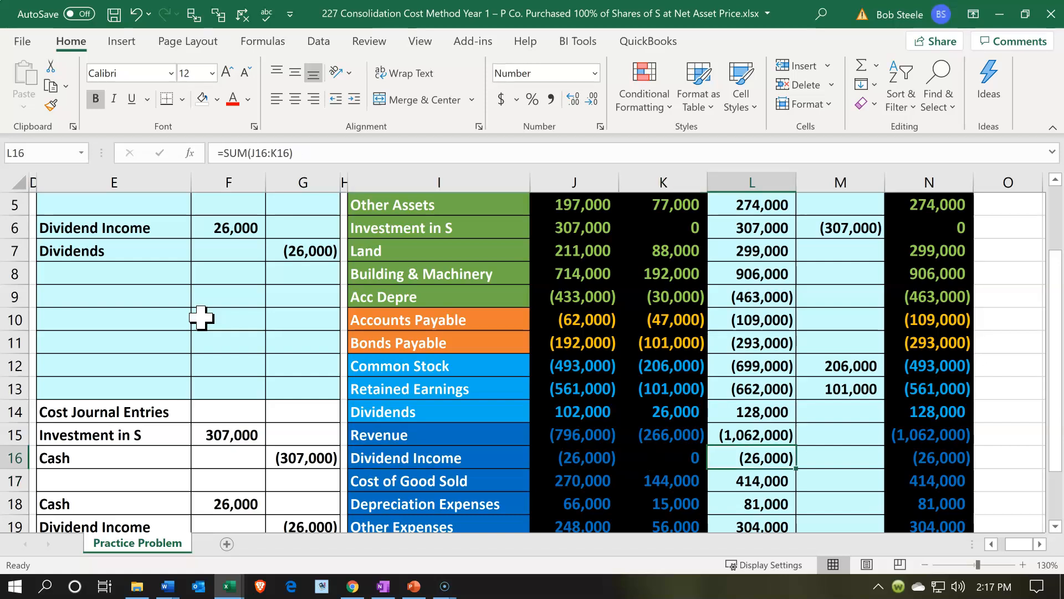
type("=")
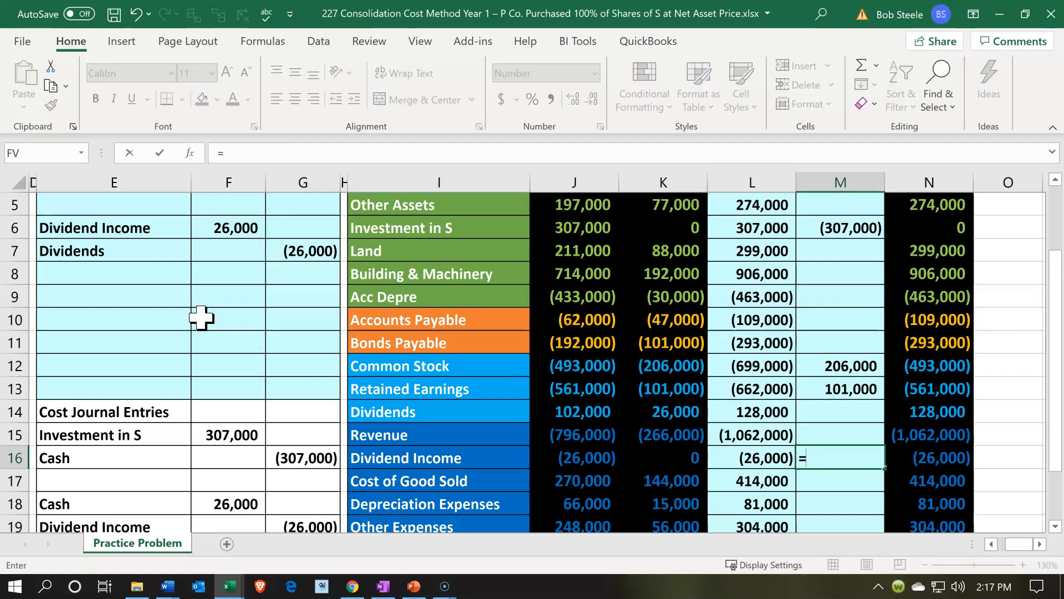
key("Left")
key("Left")
key("Left")
key("Left")
key("Left")
key("Left")
key("Left")
key("Left")
key("Up")
key("Up")
key("Up")
key("Up")
key("Up")
key("Up")
key("Up")
key("Up")
key("Up")
key("Up")
key("Up")
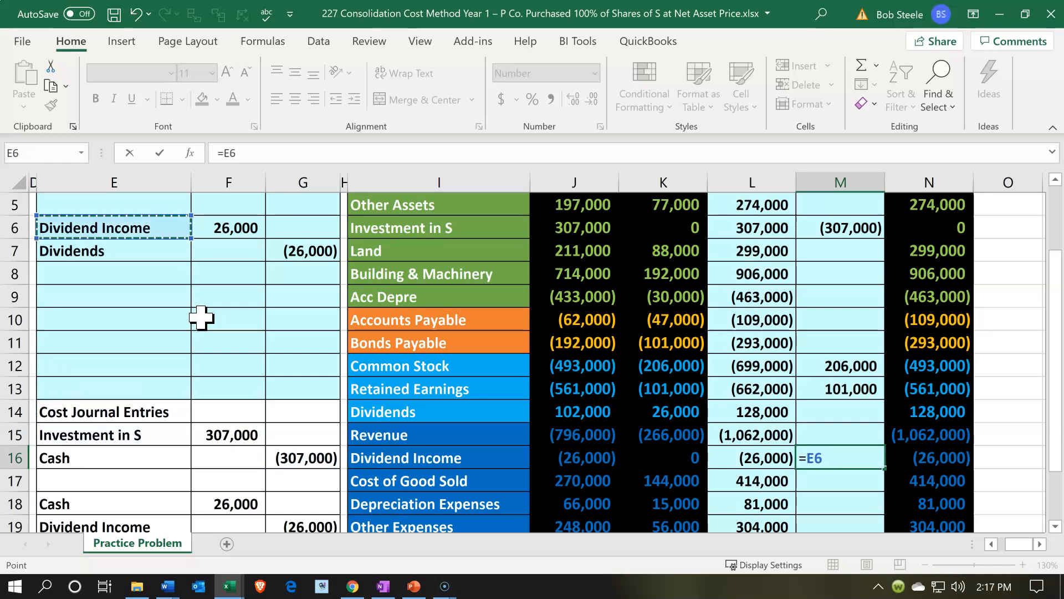
key("Right")
key("Down")
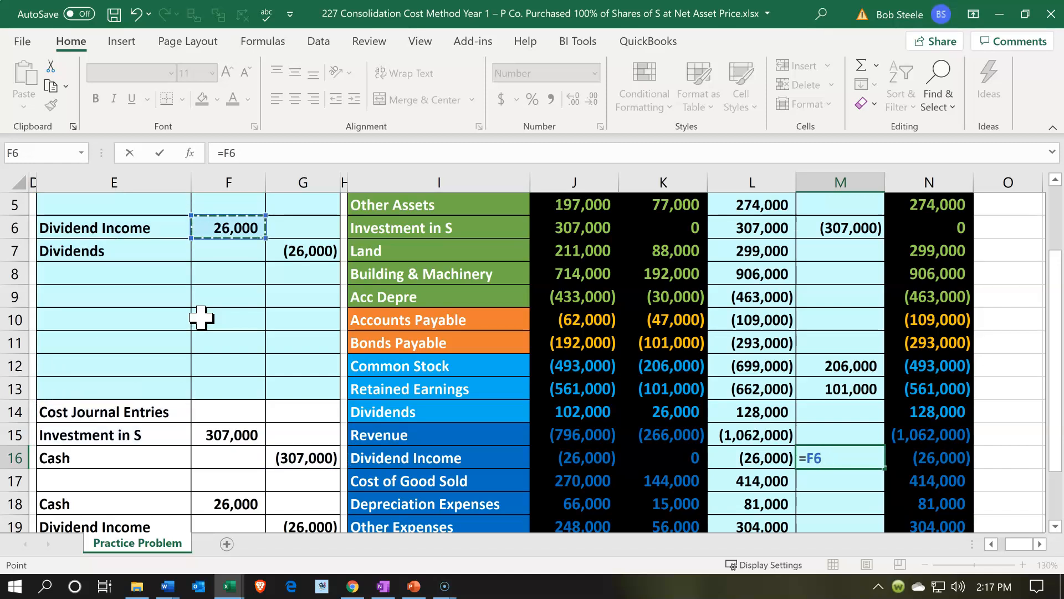
key("Return")
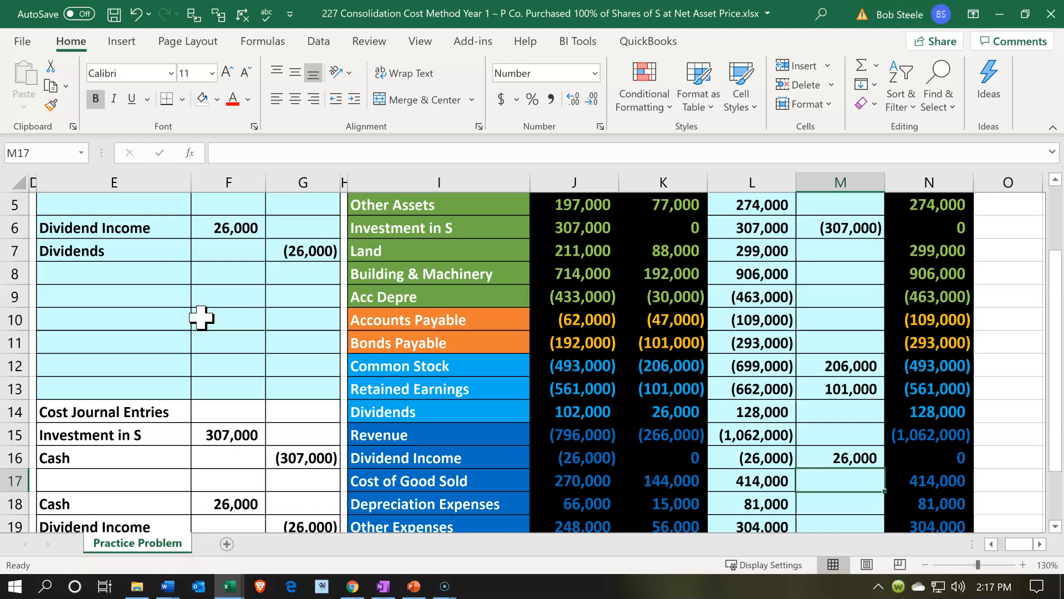
left_click(923, 464)
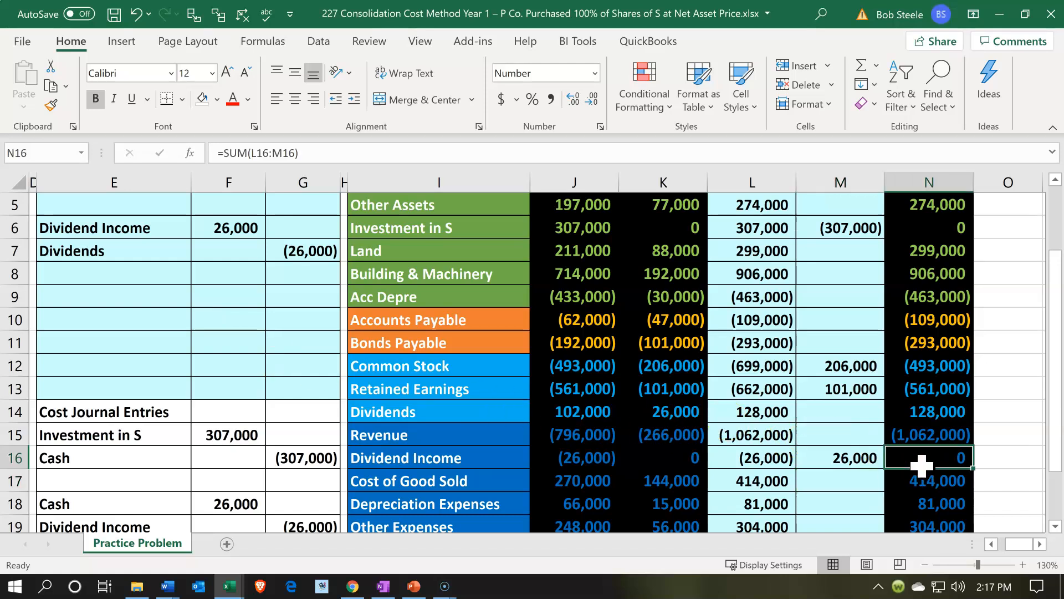
Post the Dividends credit into the Cons Entries column by referencing the entry's credit (=G7).
left_click(492, 417)
left_click_drag(164, 257, 247, 261)
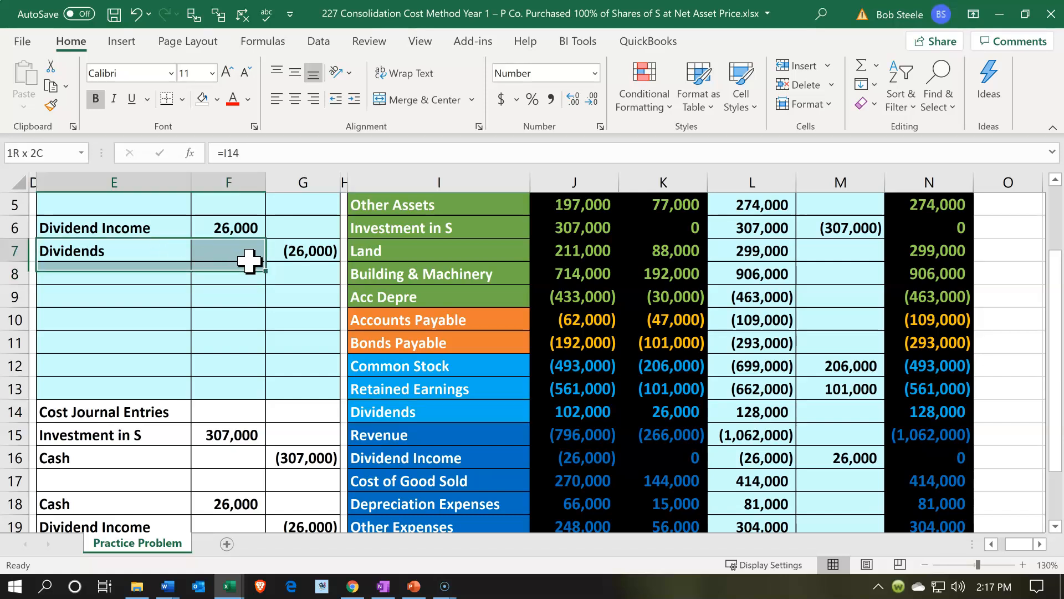
left_click(438, 416)
key("Right")
key("Right")
key("Right")
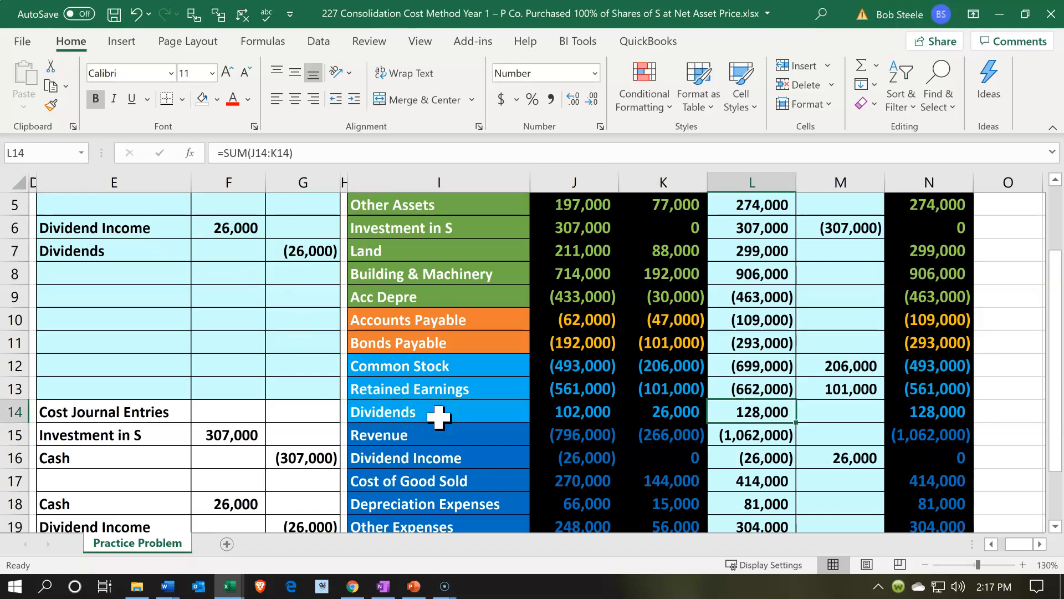
key("Left")
key("Right")
key("Right")
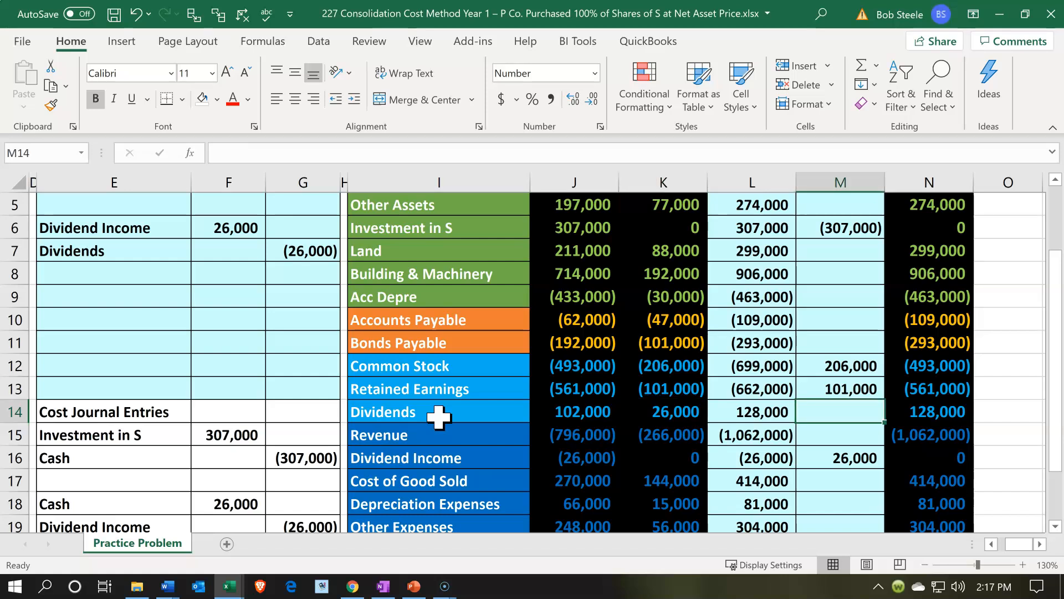
type("=")
key("Left")
key("Left")
key("Left")
key("Left")
key("Left")
key("Left")
key("Up")
key("Up")
key("Up")
key("Up")
key("Up")
key("Up")
key("Up")
key("Up")
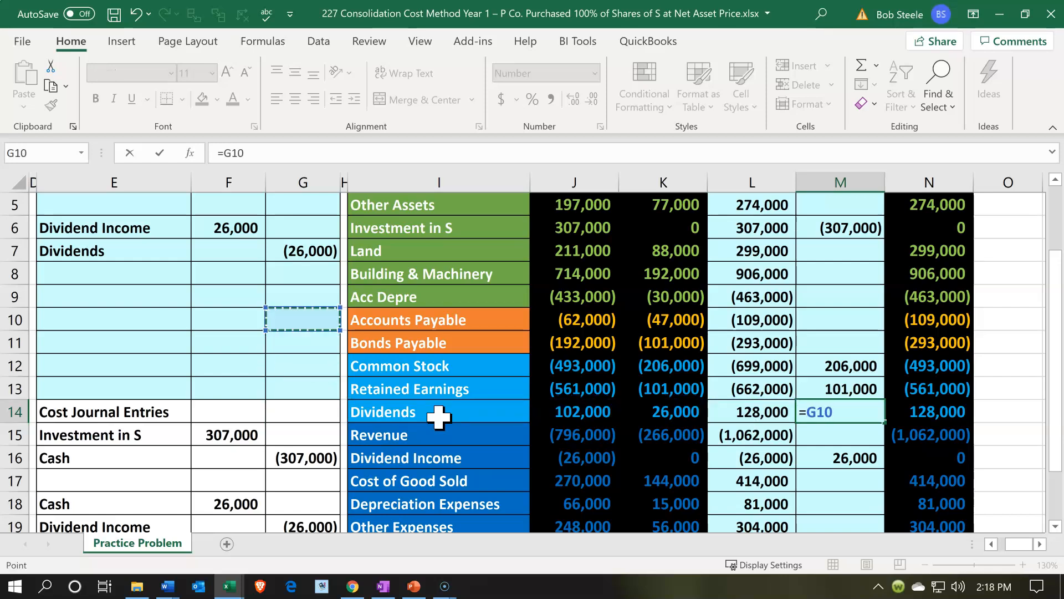
key("Down")
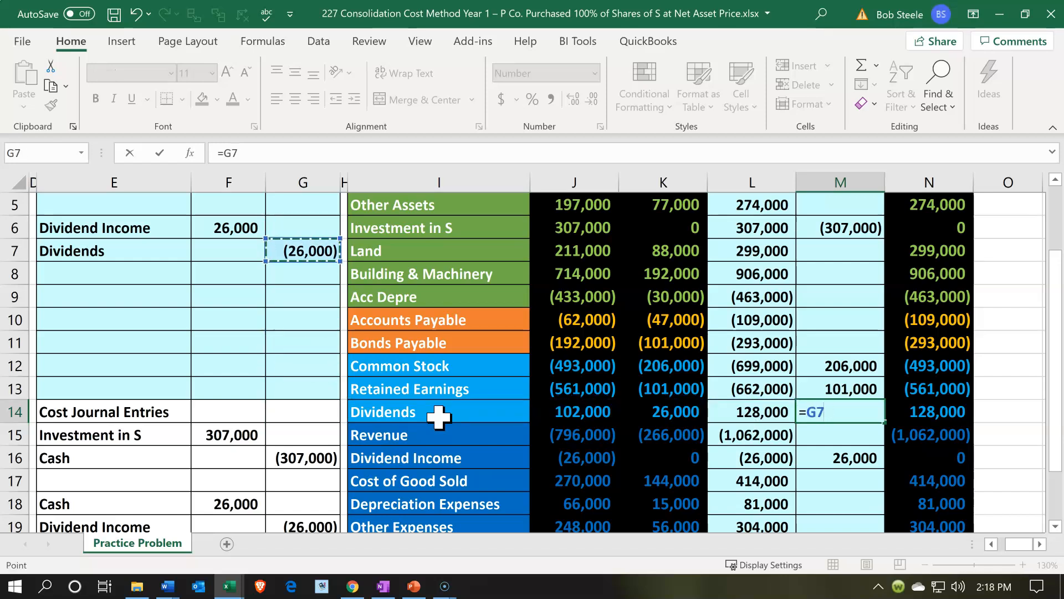
key("Return")
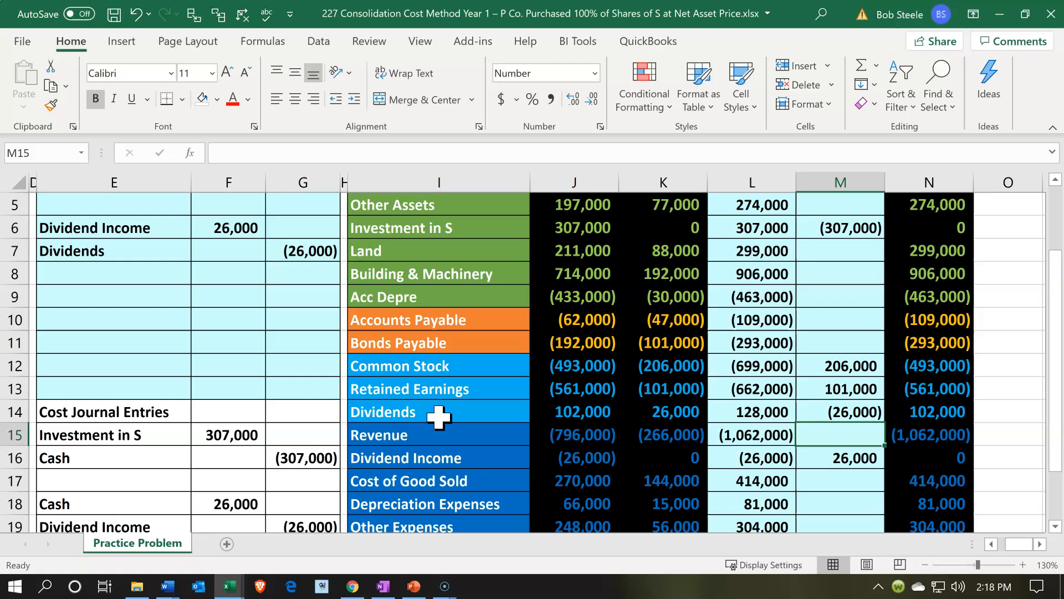
Review the Dividends row balances across the worksheet and the Cons Entries column total.
left_click(601, 410)
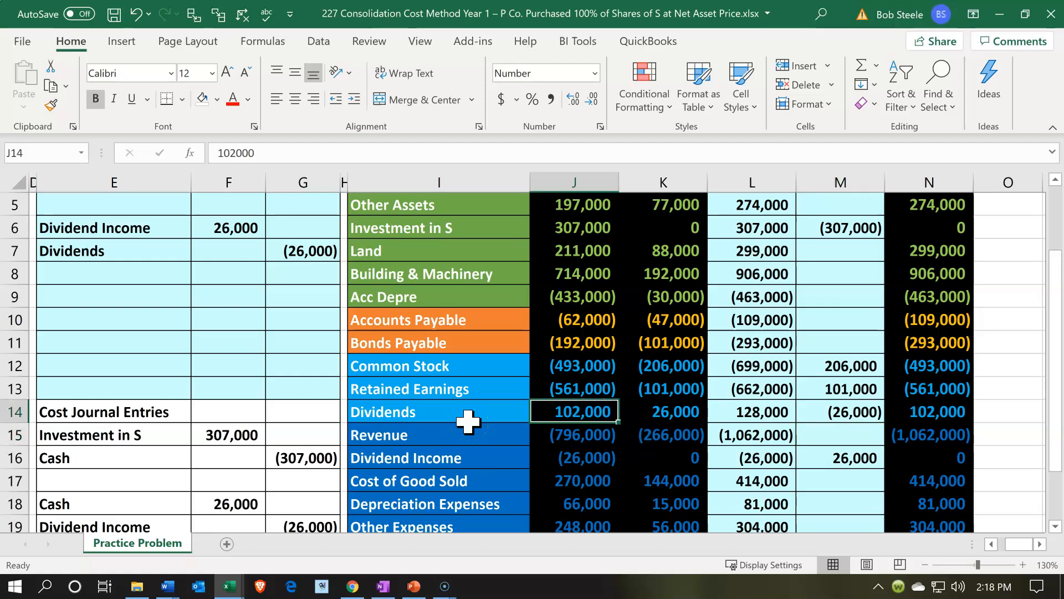
key("Right")
key("Right")
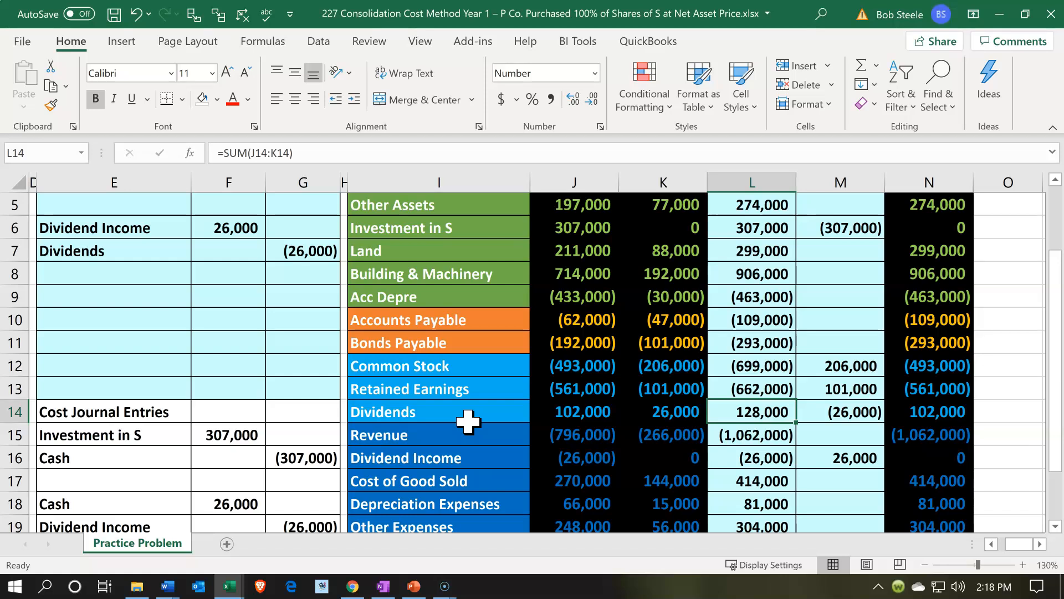
key("Right")
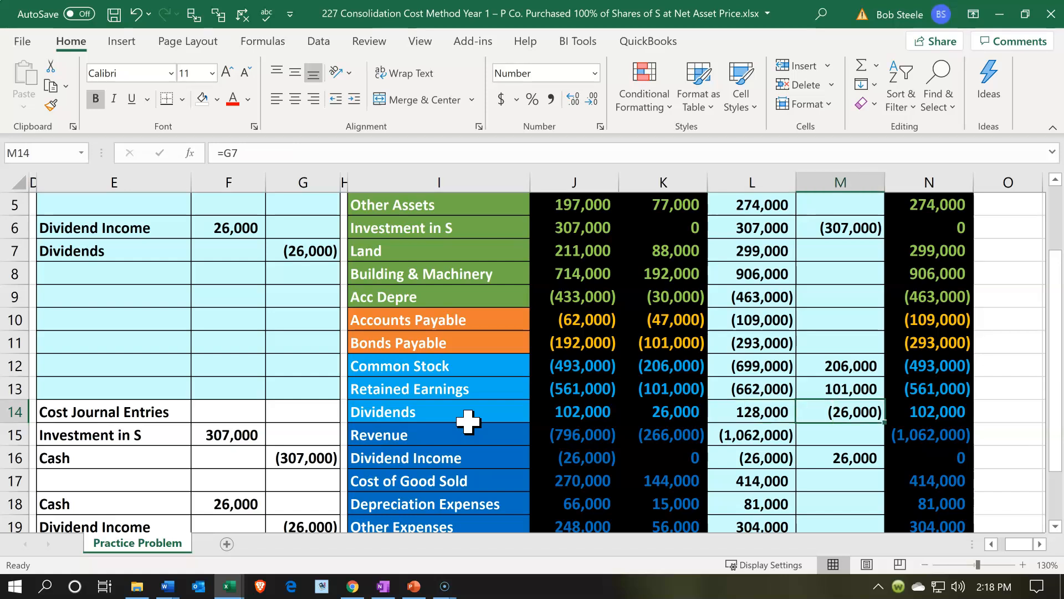
key("Right")
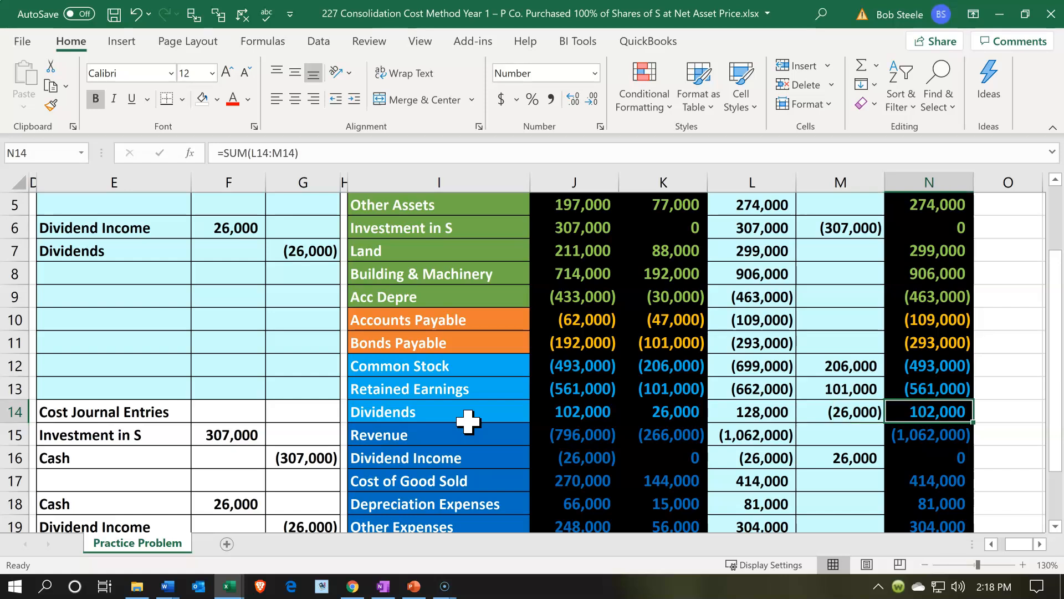
scroll(747, 381, "down", 1)
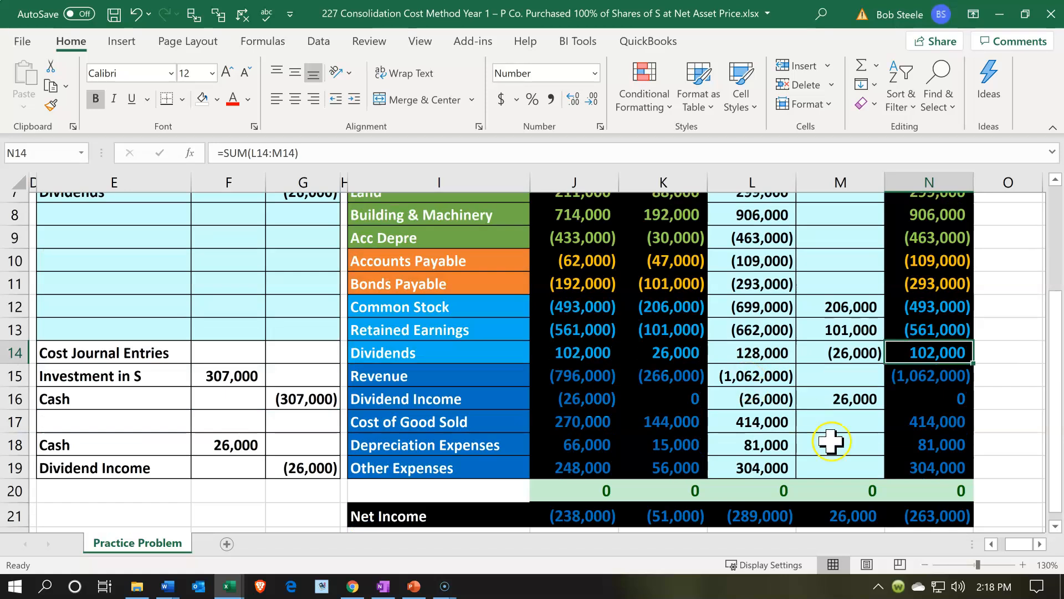
scroll(831, 442, "down", 1)
left_click(841, 412)
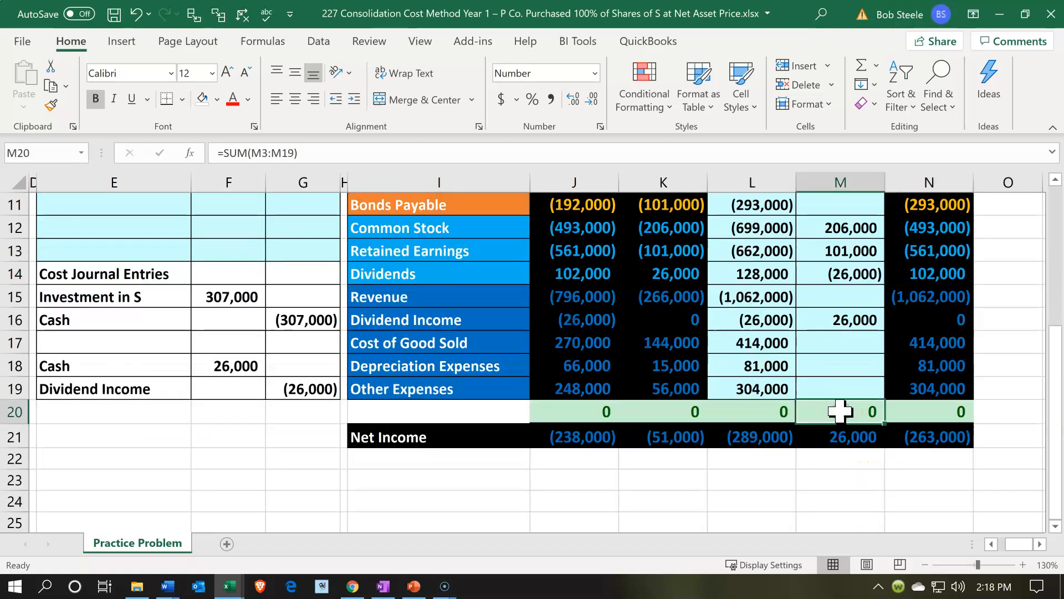
scroll(841, 411, "up", 4)
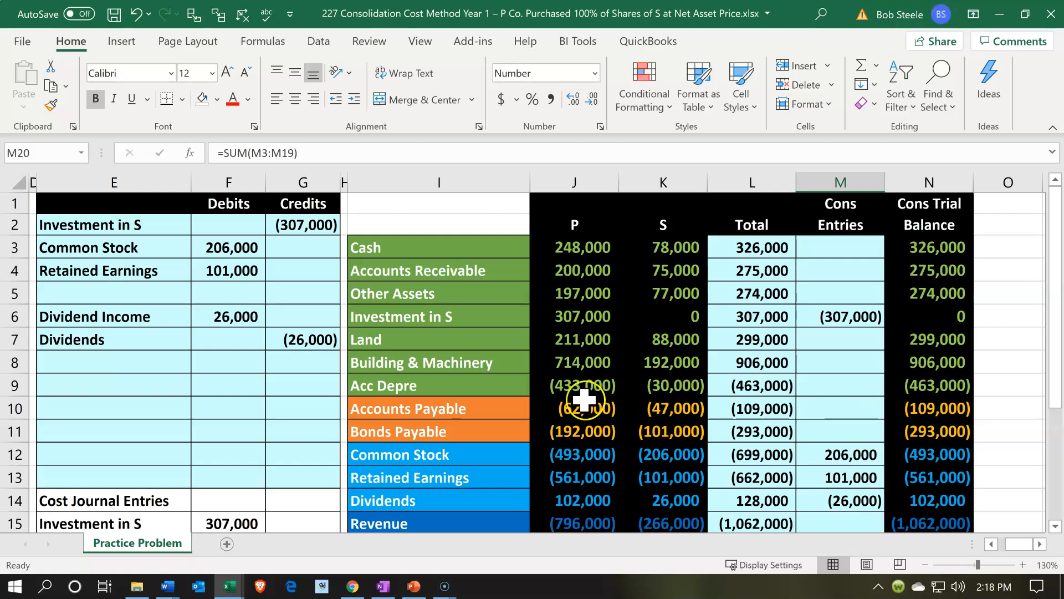
Label a new consolidation entry line Acc Depre by referencing the worksheet's Acc Depre account name.
left_click(499, 366)
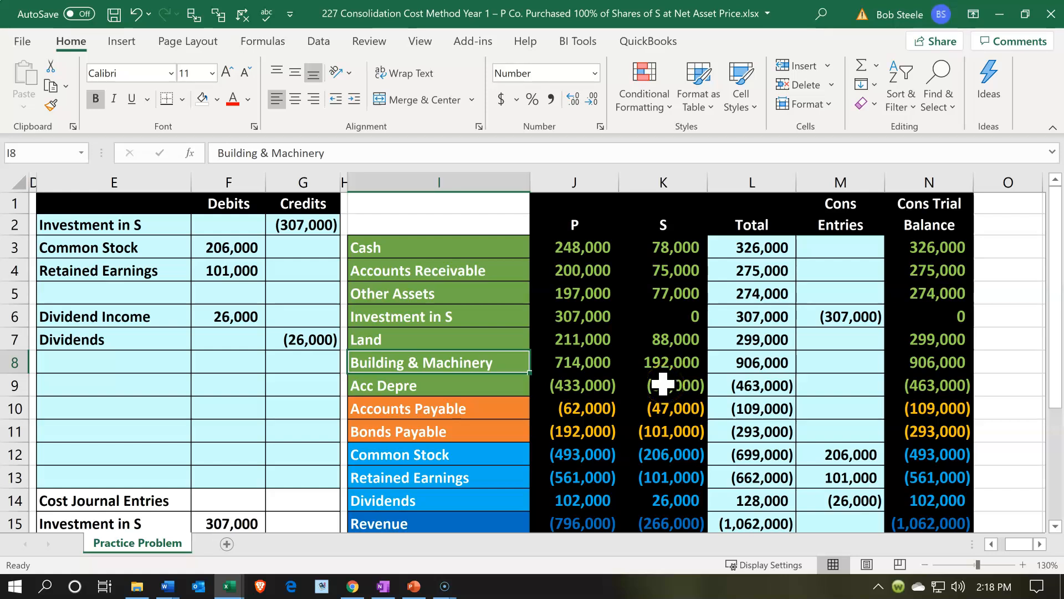
left_click(663, 384)
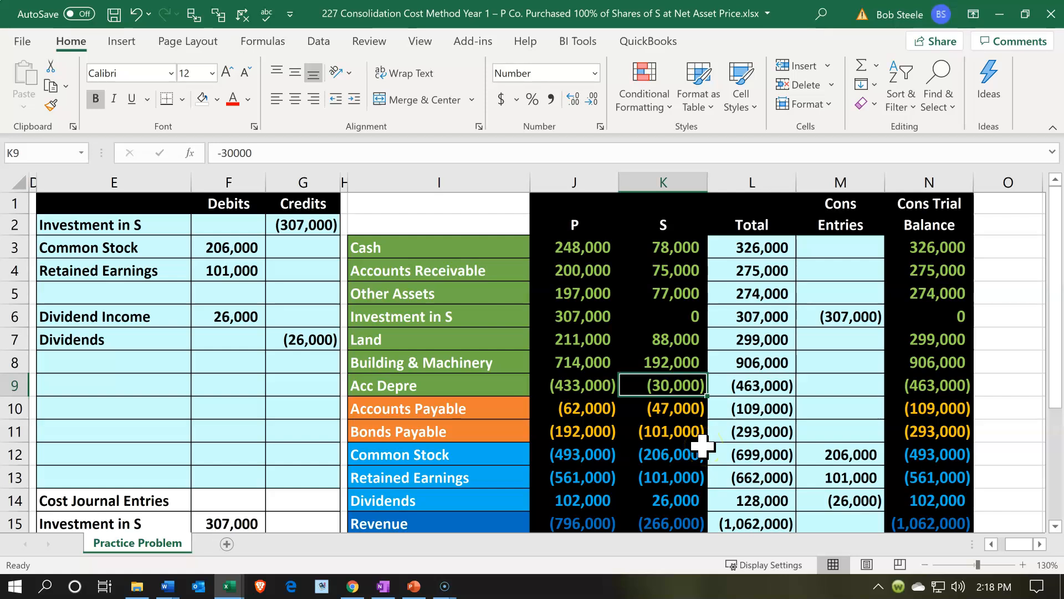
scroll(703, 443, "down", 1)
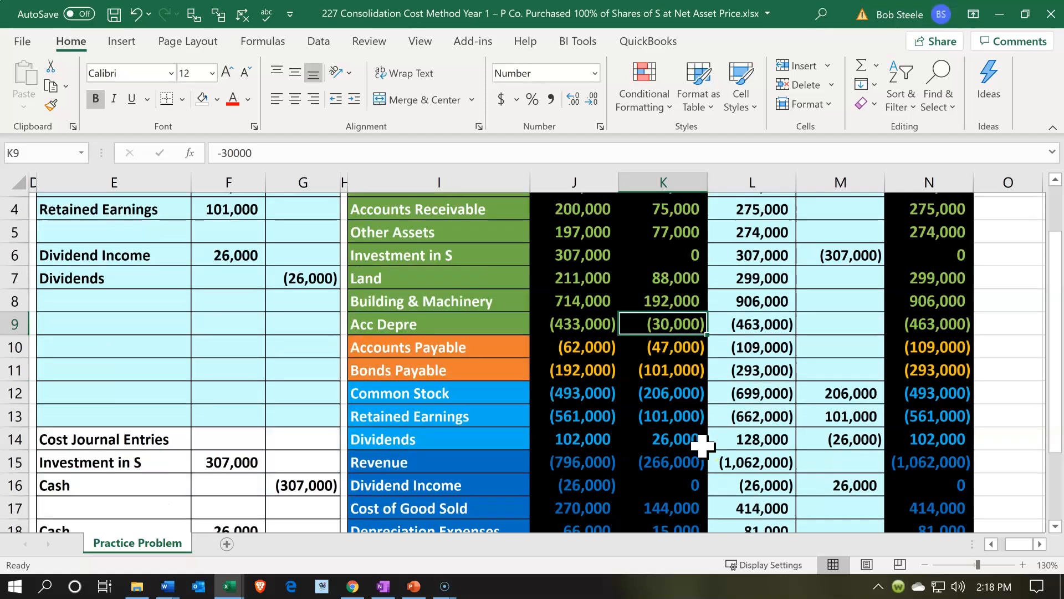
scroll(703, 443, "down", 1)
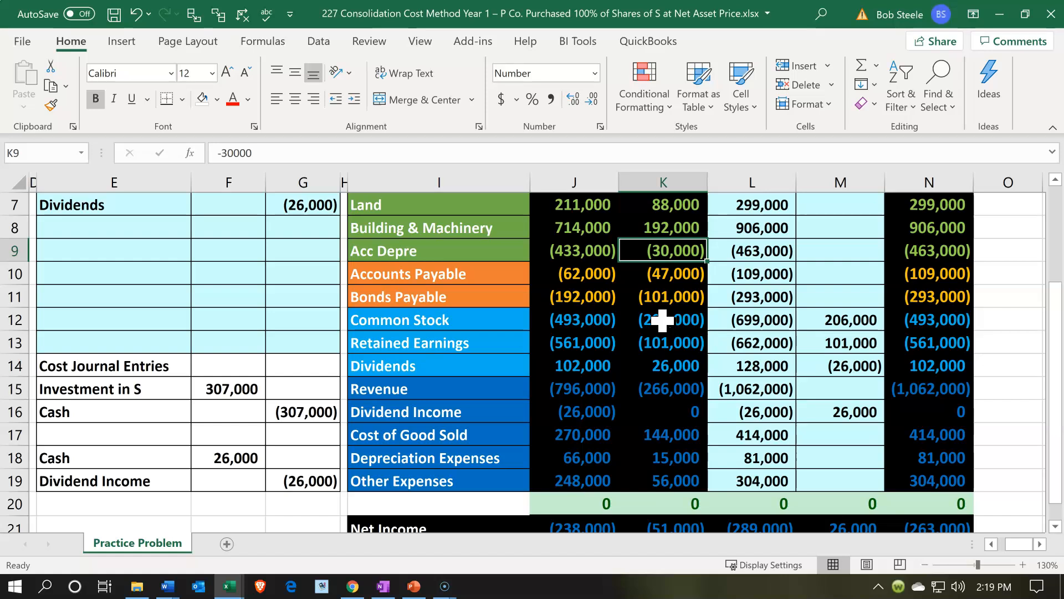
left_click(81, 254)
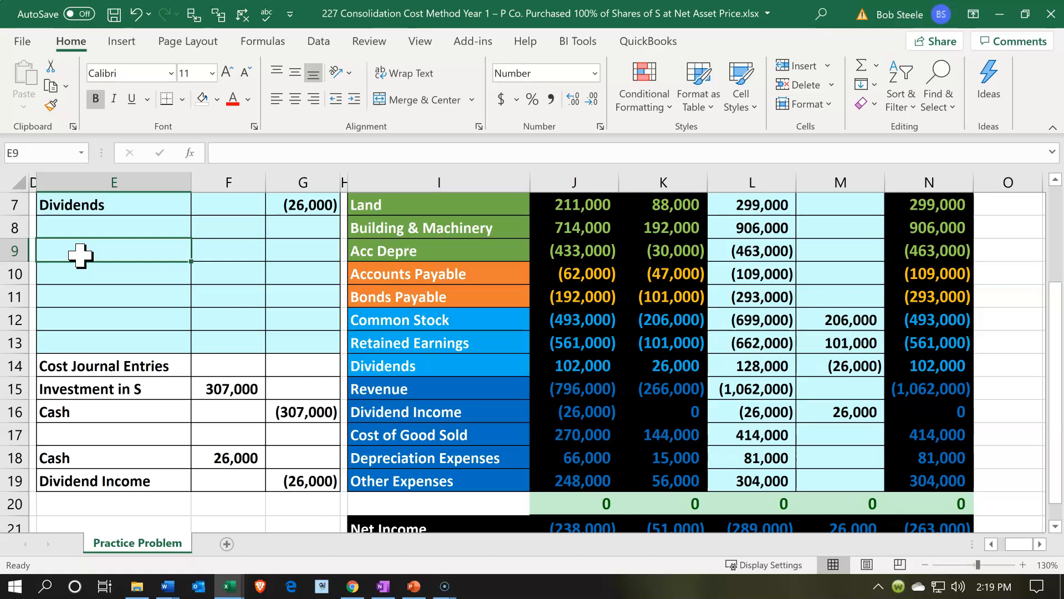
type("=")
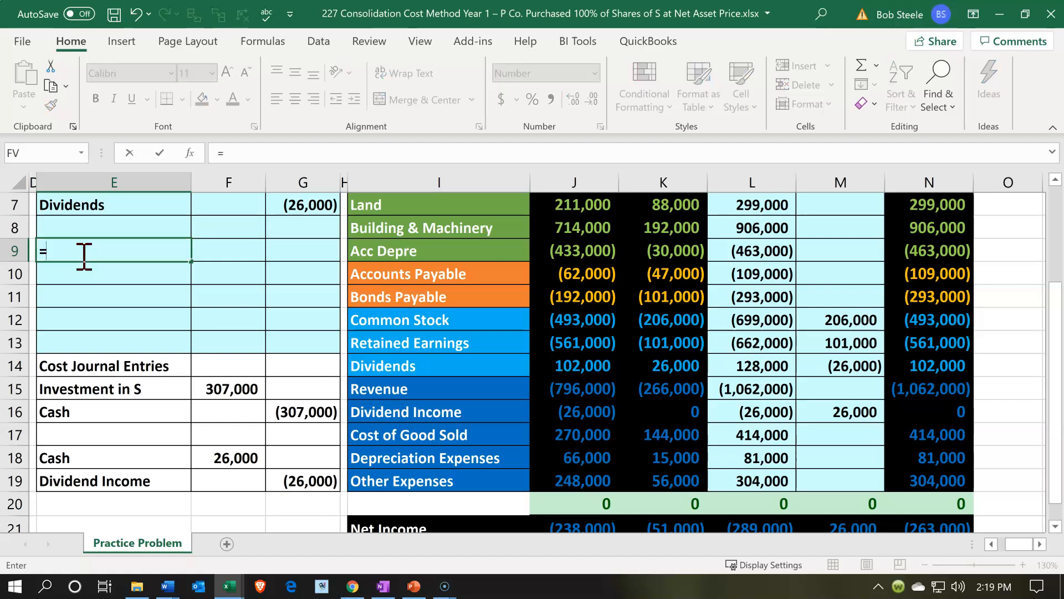
key("Right")
key("Right")
key("Right")
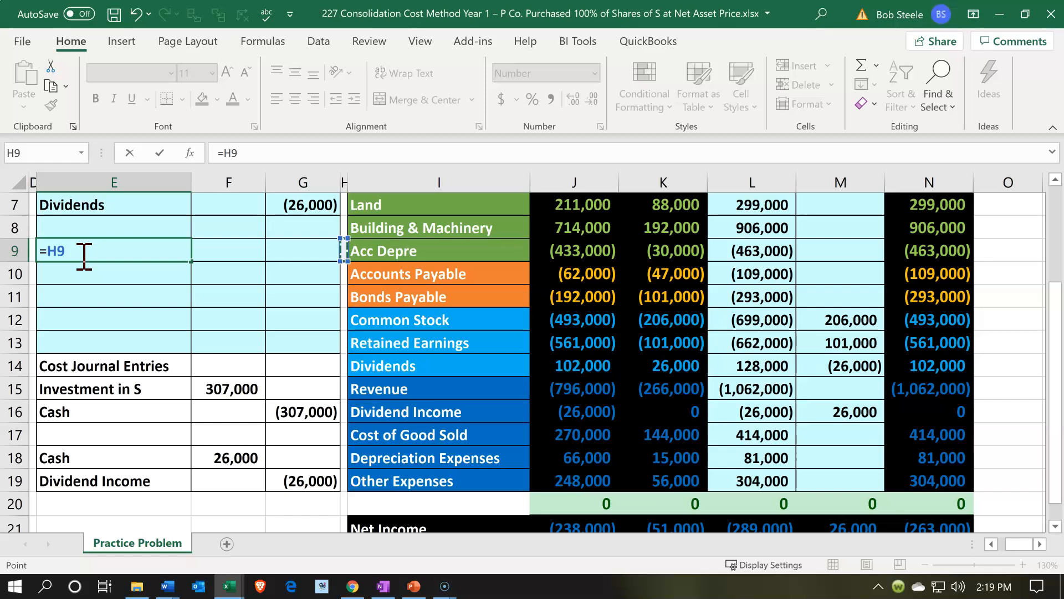
key("Return")
Enter the Acc Depre debit with the formula =-(K9+K18), combining S's accumulated depreciation and depreciation expense.
key("Right")
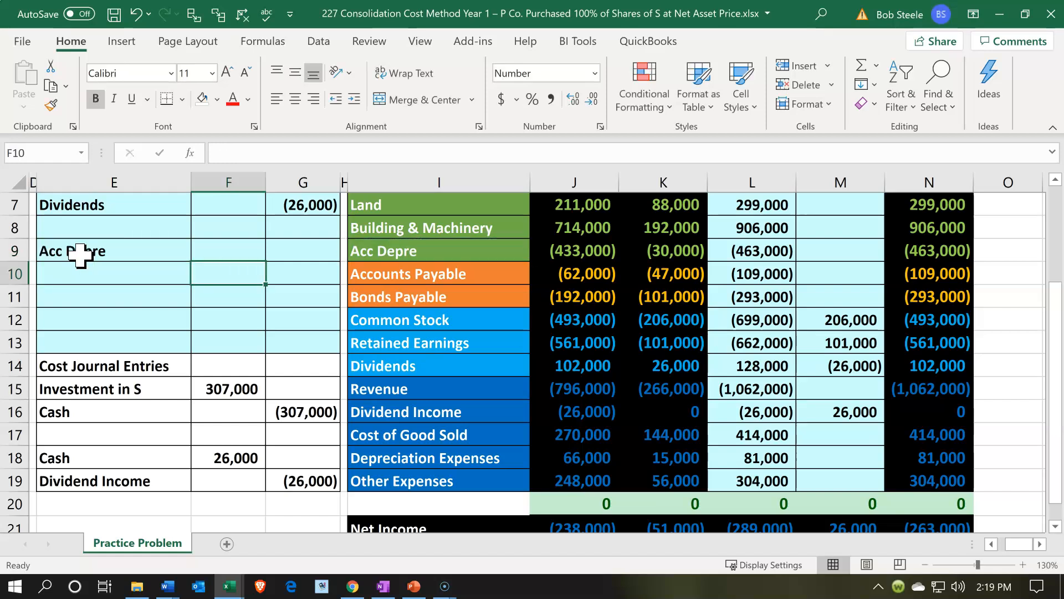
key("Up")
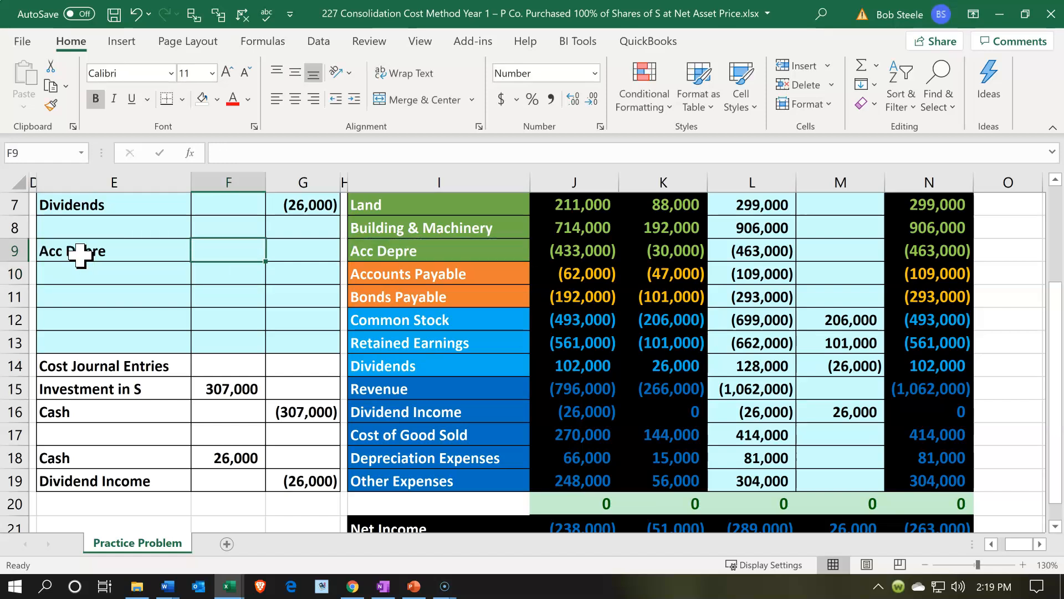
type("=-(")
key("Right")
key("Right")
key("Right")
key("Right")
key("Right")
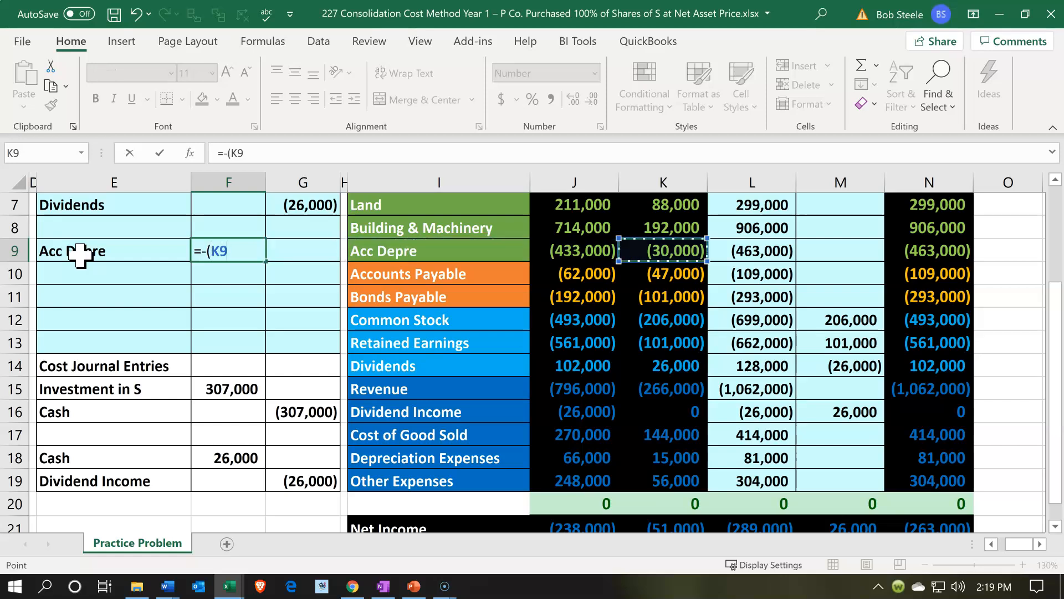
type("+")
key("Down")
key("Down")
key("Down")
key("Down")
key("Down")
key("Down")
key("Down")
key("Right")
key("Right")
key("Right")
key("Right")
key("Right")
key("Right")
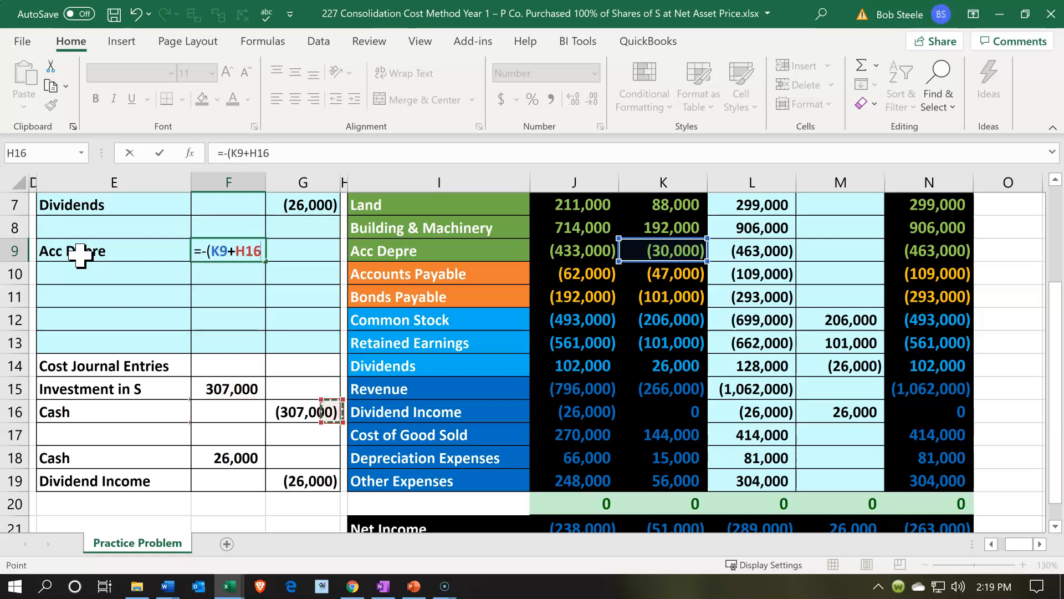
key("Down")
key("Down")
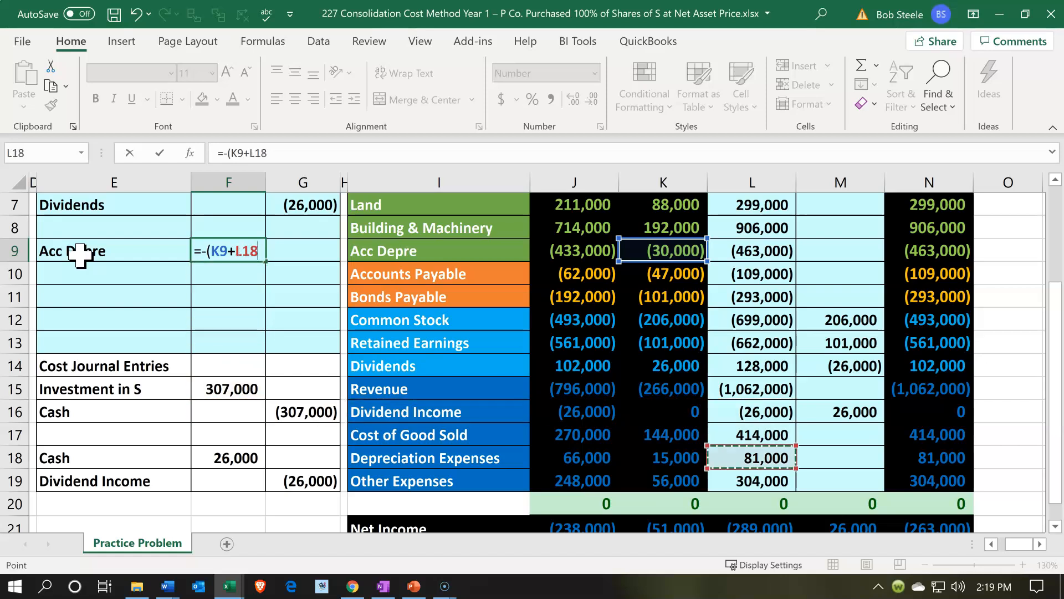
key("Left")
type(")")
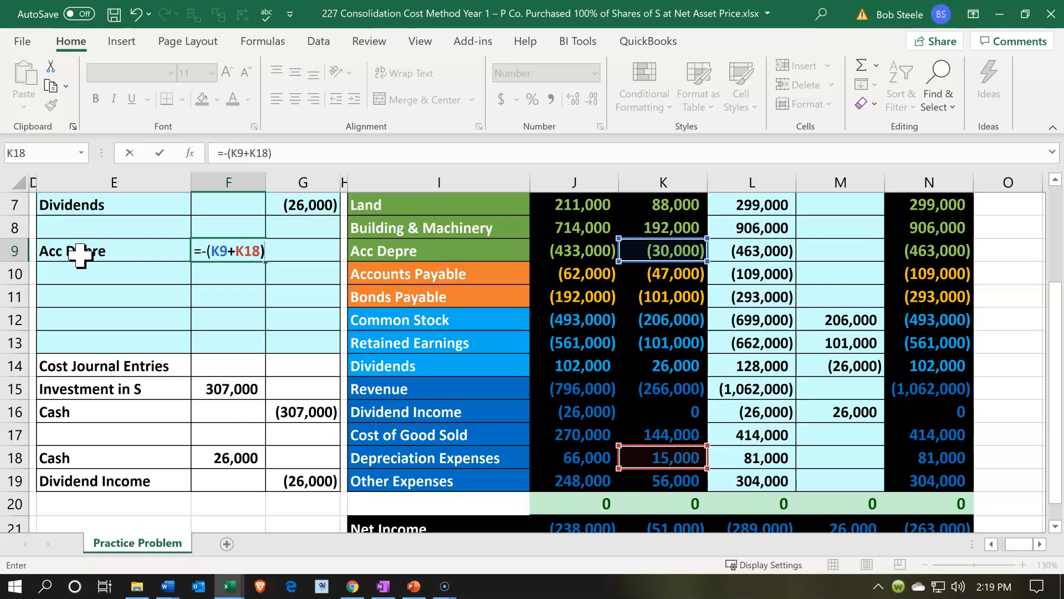
key("Return")
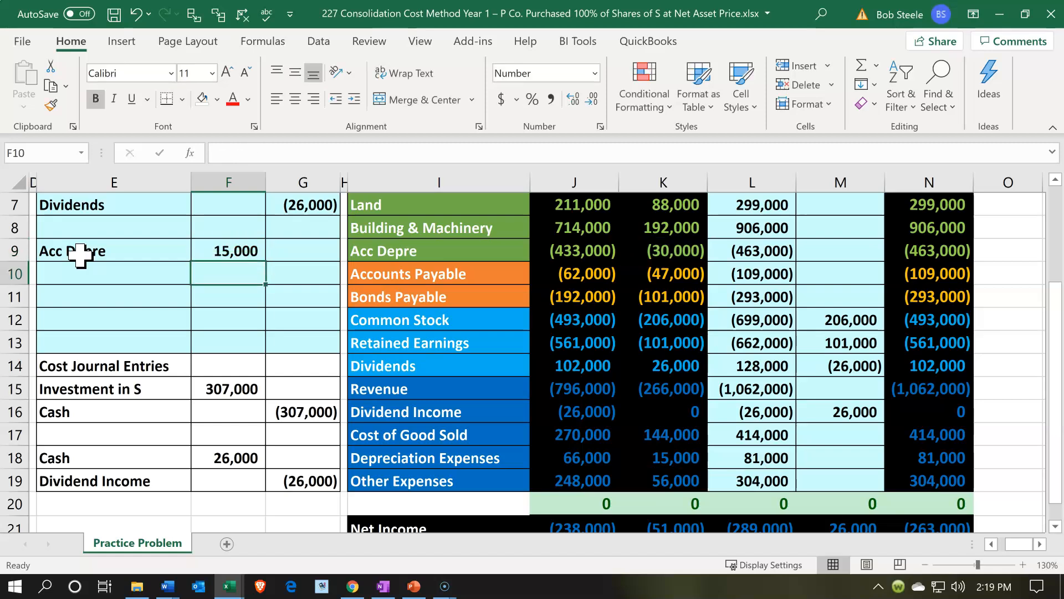
Enter the matching credit on the next entry line as =-F9.
key("Right")
type("-")
key("Left")
key("Up")
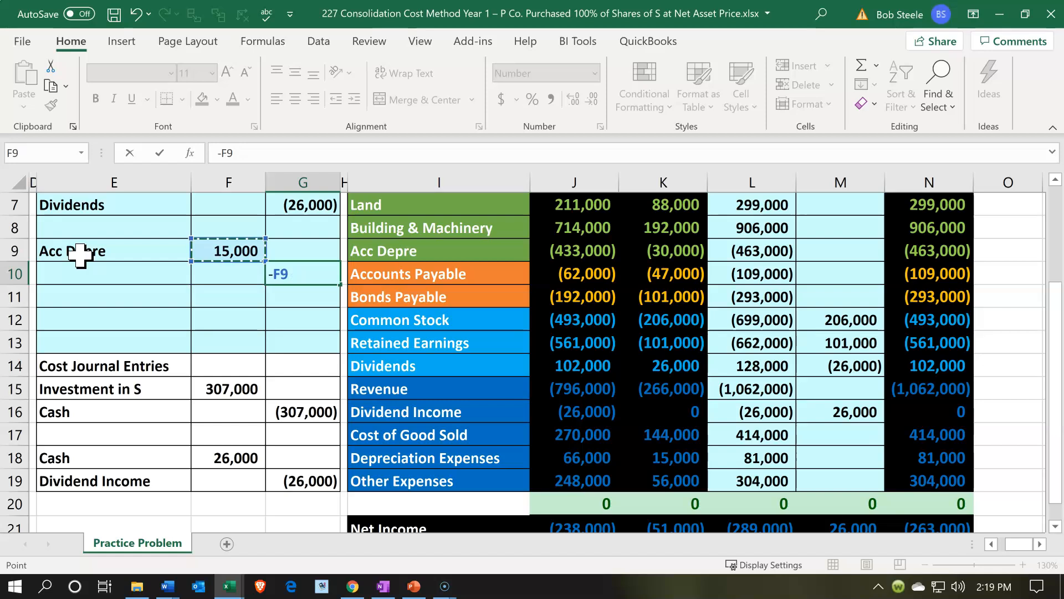
key("Return")
Label the credit line Building & Machinery by referencing that account's name in the worksheet.
key("Left")
key("Left")
key("Up")
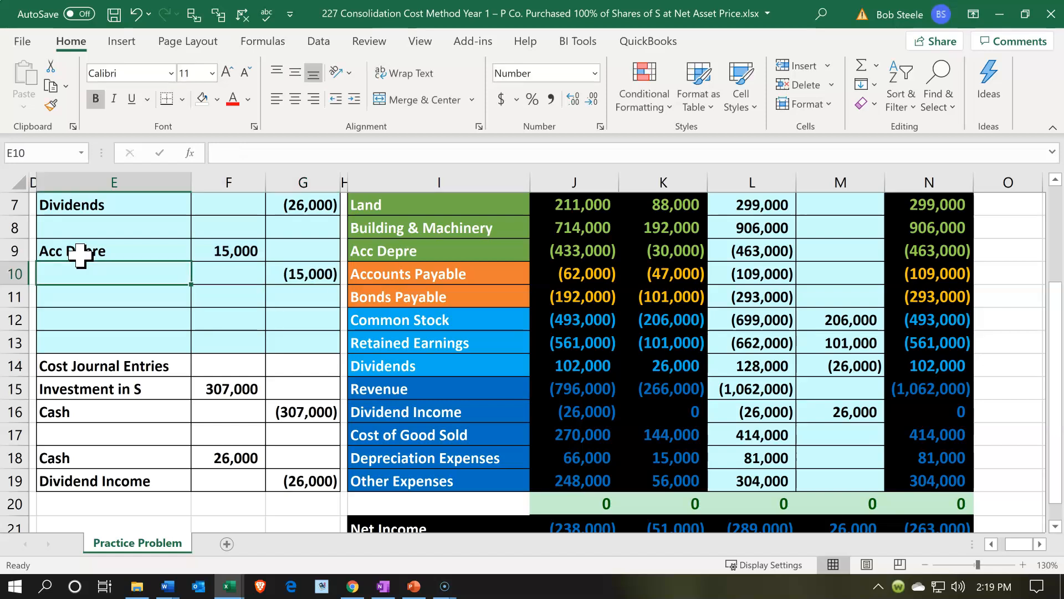
type("=")
key("Right")
key("Right")
key("Right")
key("Up")
key("Up")
key("Right")
key("Return")
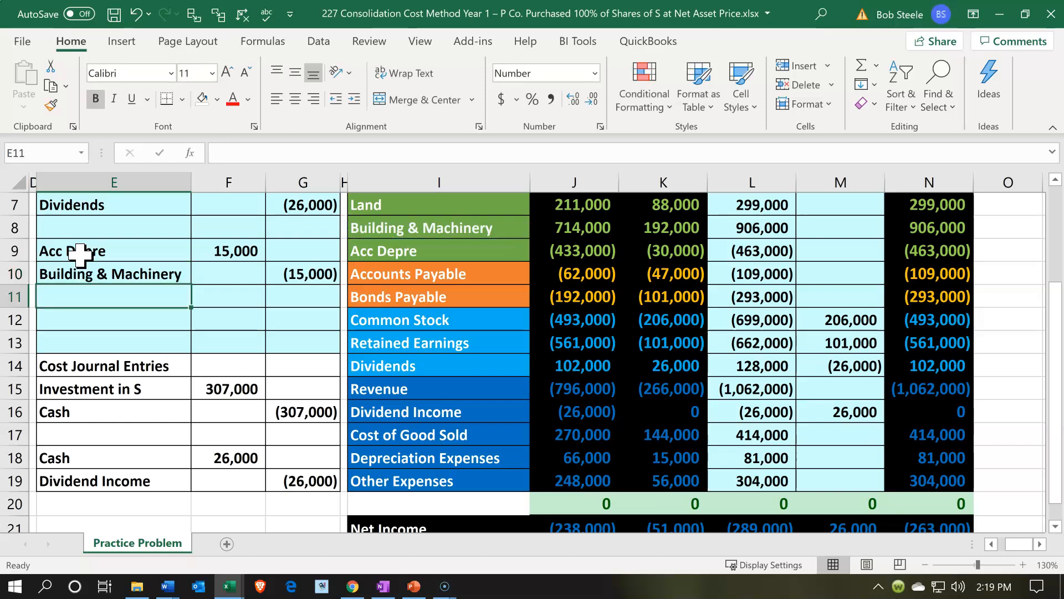
Post the Acc Depre debit into the Cons Entries column by referencing the entry's debit (=F9).
key("Up")
key("Up")
key("Right")
key("Left")
key("Right")
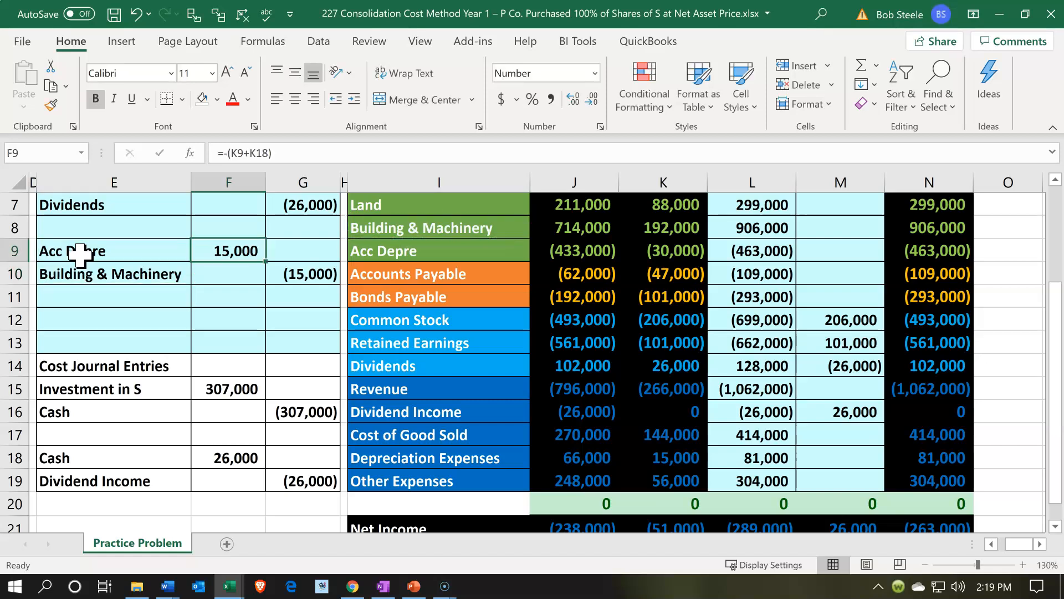
key("Down")
key("Right")
key("Right")
key("Right")
key("Right")
key("Right")
key("Right")
key("Right")
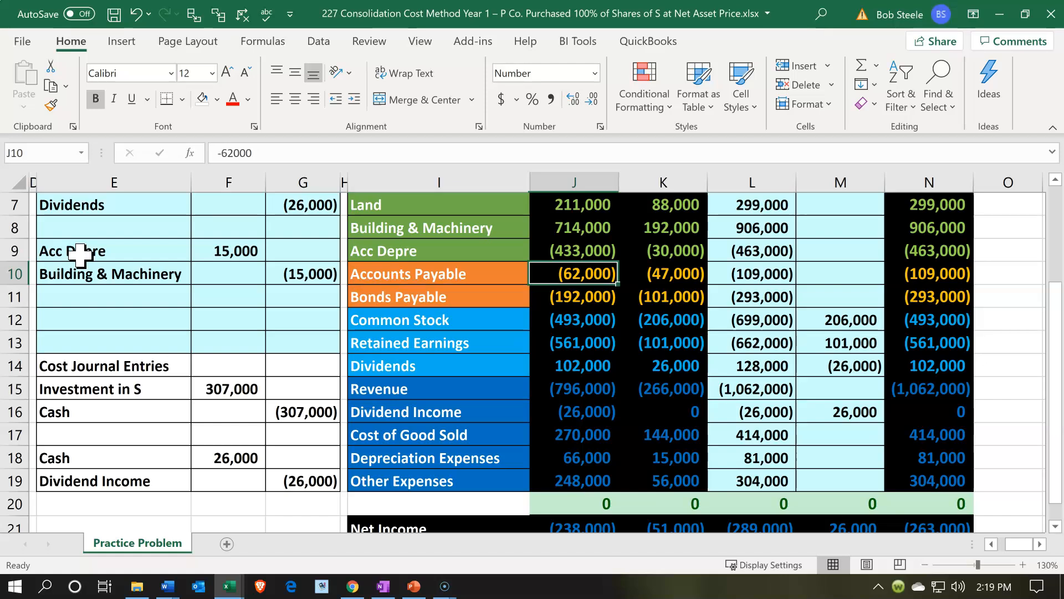
key("Up")
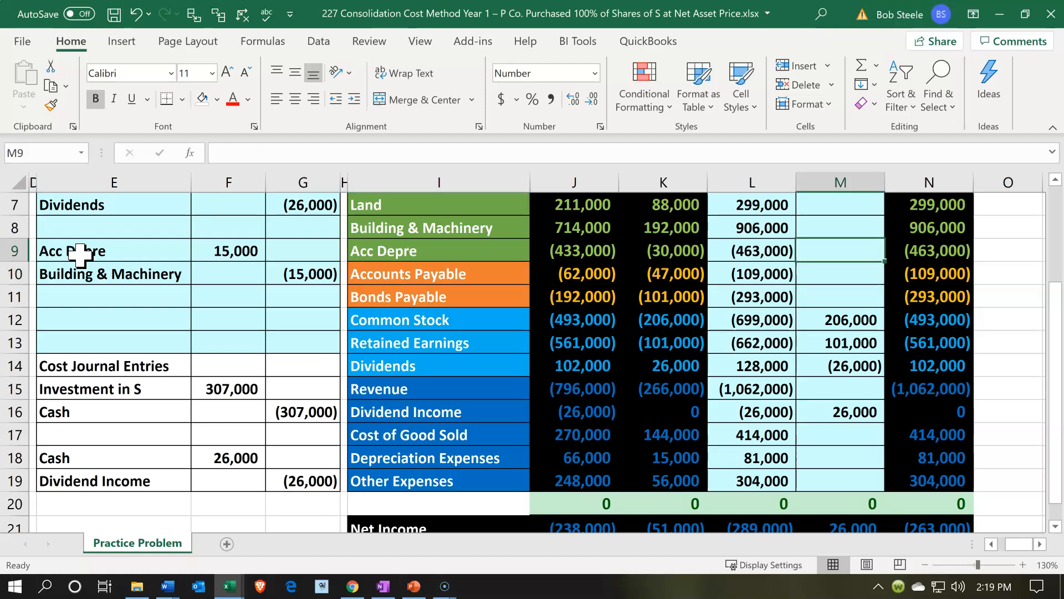
type("=")
key("Left")
key("Left")
key("Left")
key("Left")
key("Left")
key("Left")
key("Left")
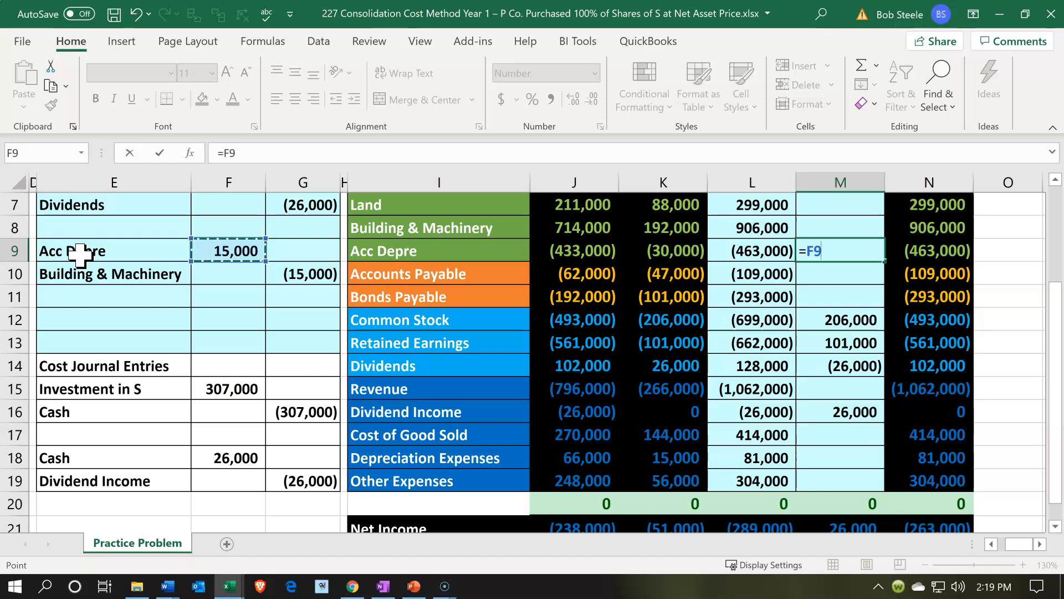
key("Return")
Post the Building & Machinery credit into the Cons Entries column by referencing the entry's credit (=G10).
key("Up")
key("Up")
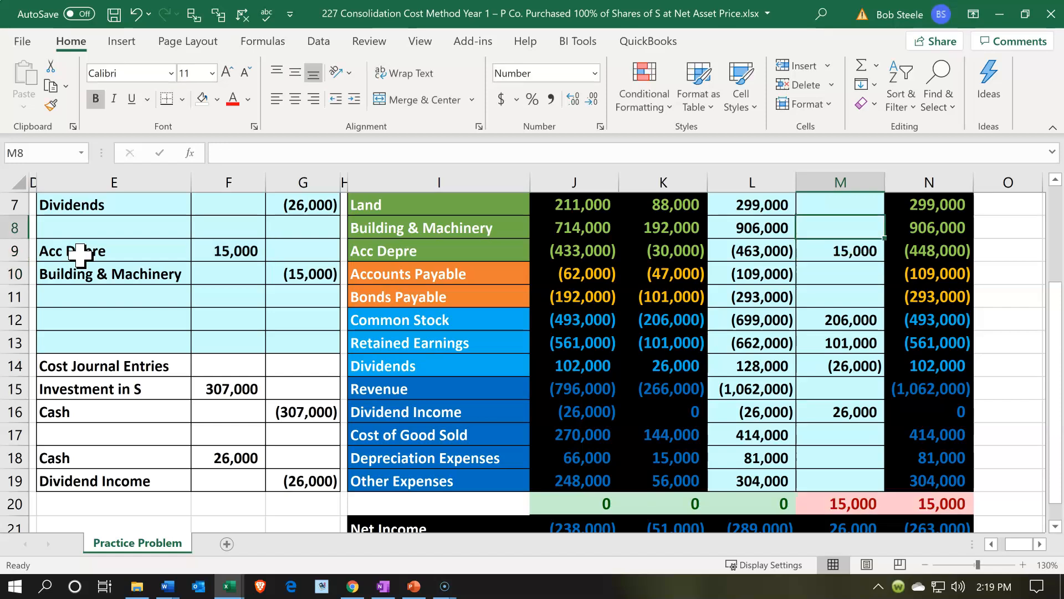
type("=")
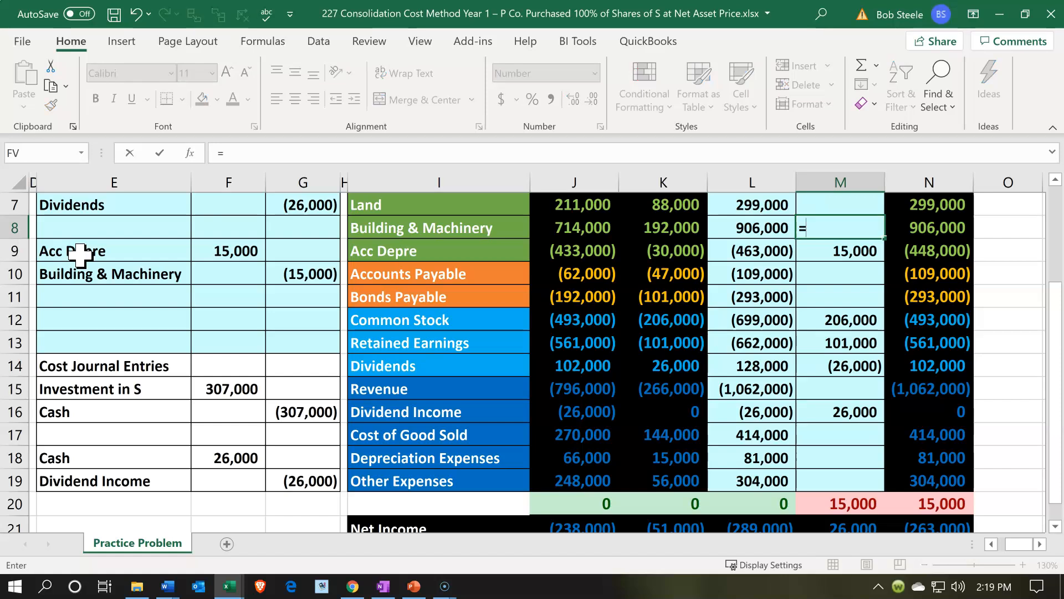
key("Left")
key("Left")
key("Left")
key("Left")
key("Left")
key("Left")
key("Down")
key("Down")
key("Return")
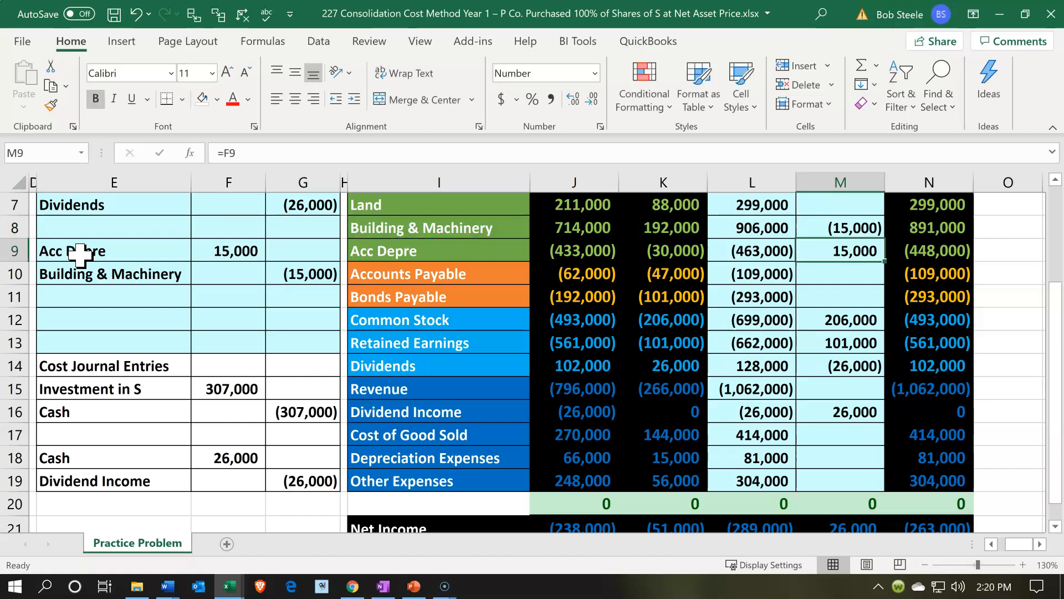
key("Up")
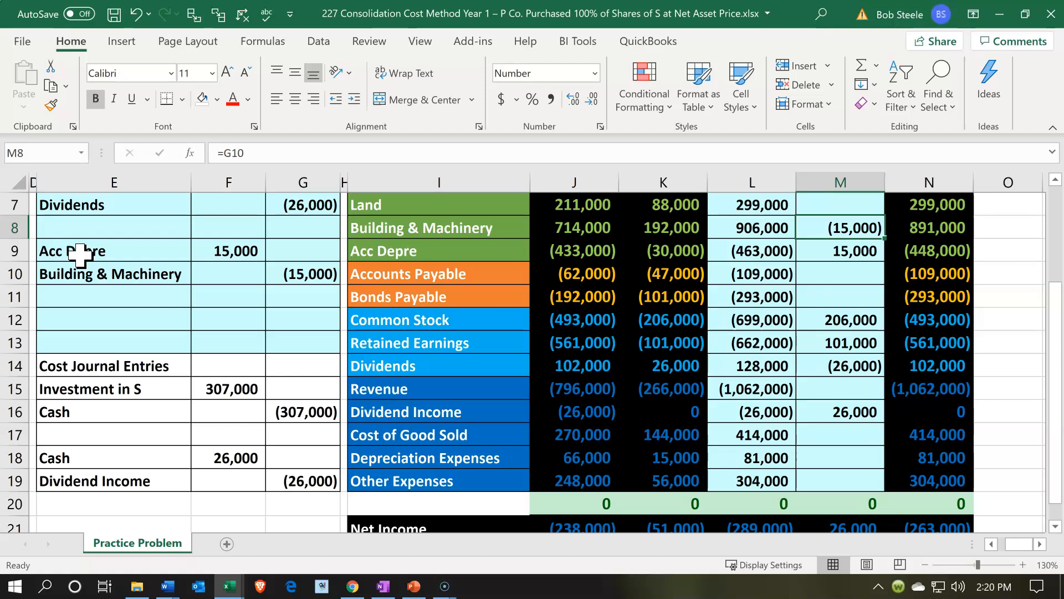
key("Left")
key("Right")
key("Right")
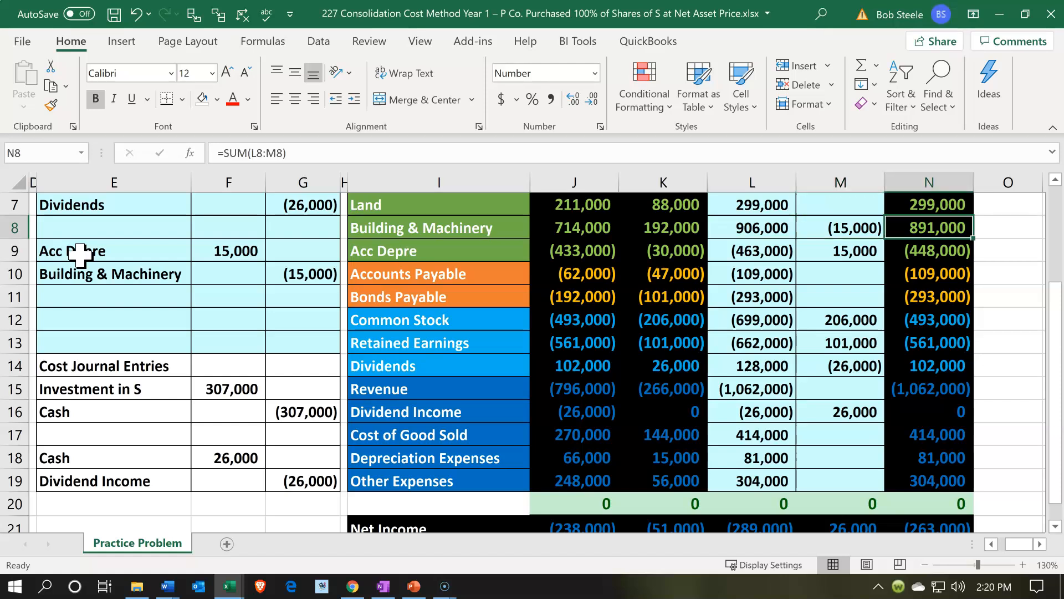
key("Left")
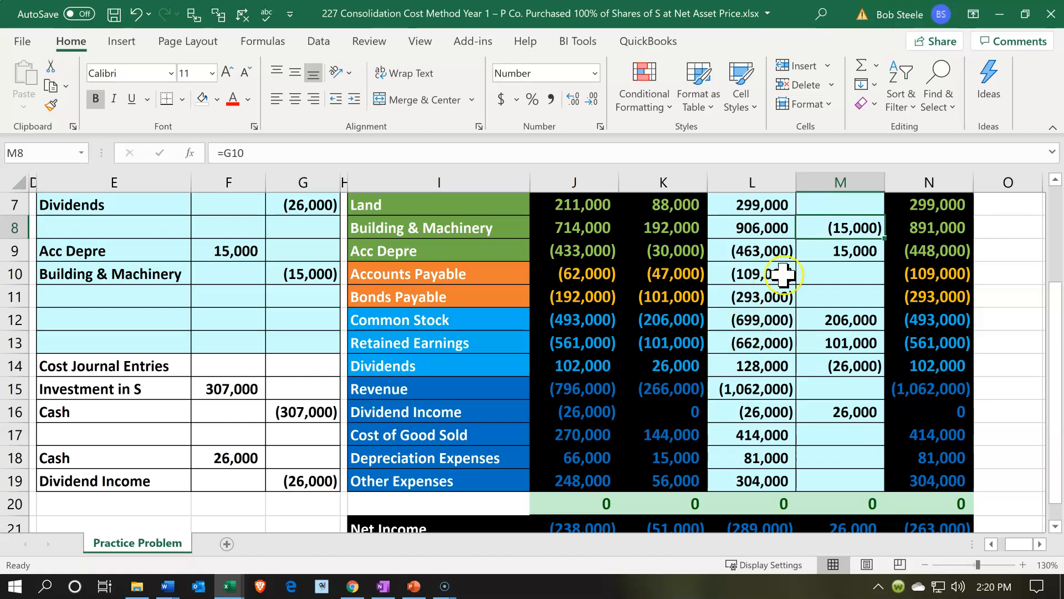
Review the Cons Trial Balance column figures across the asset, liability, equity and income rows.
scroll(784, 267, "up", 2)
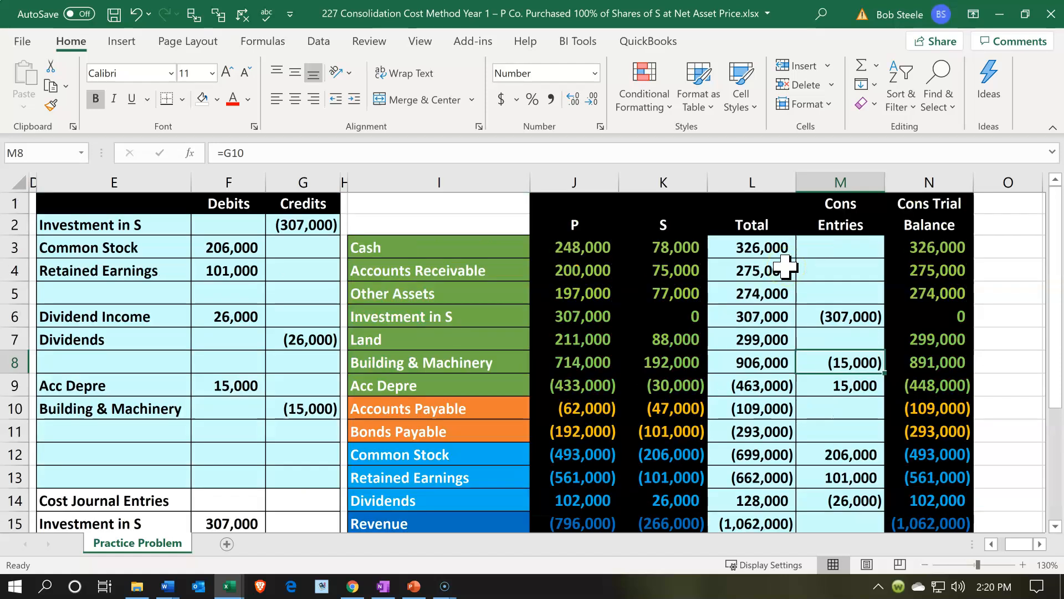
scroll(785, 267, "down", 2)
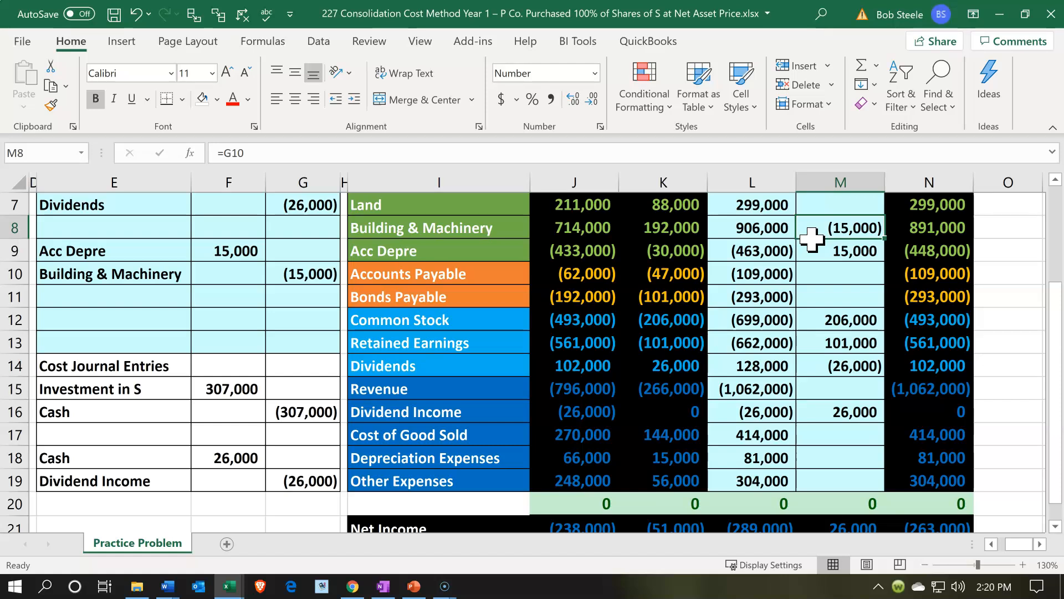
scroll(876, 354, "up", 2)
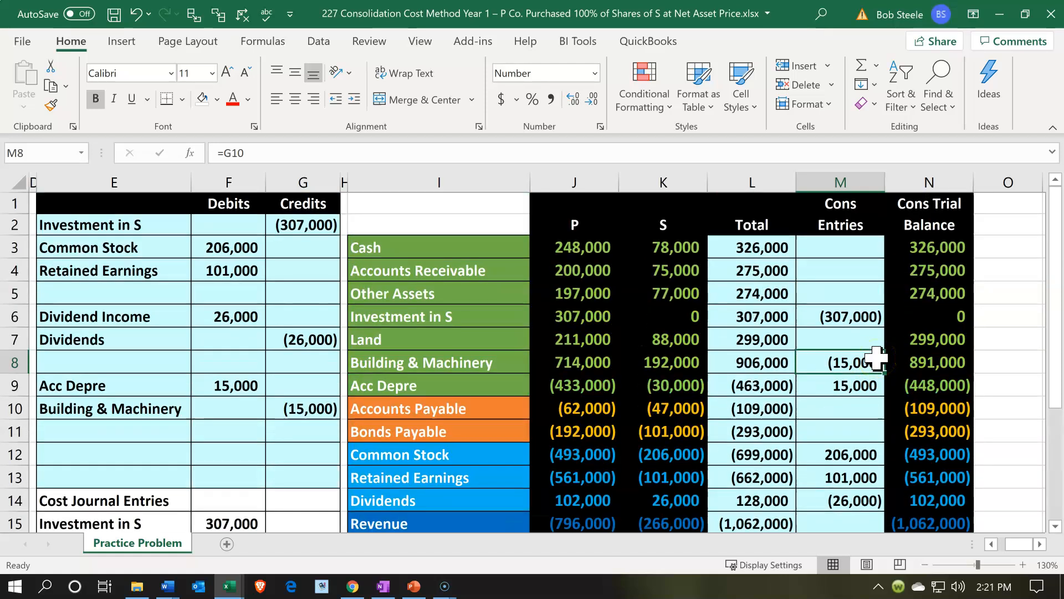
left_click(467, 431)
scroll(465, 432, "down", 1)
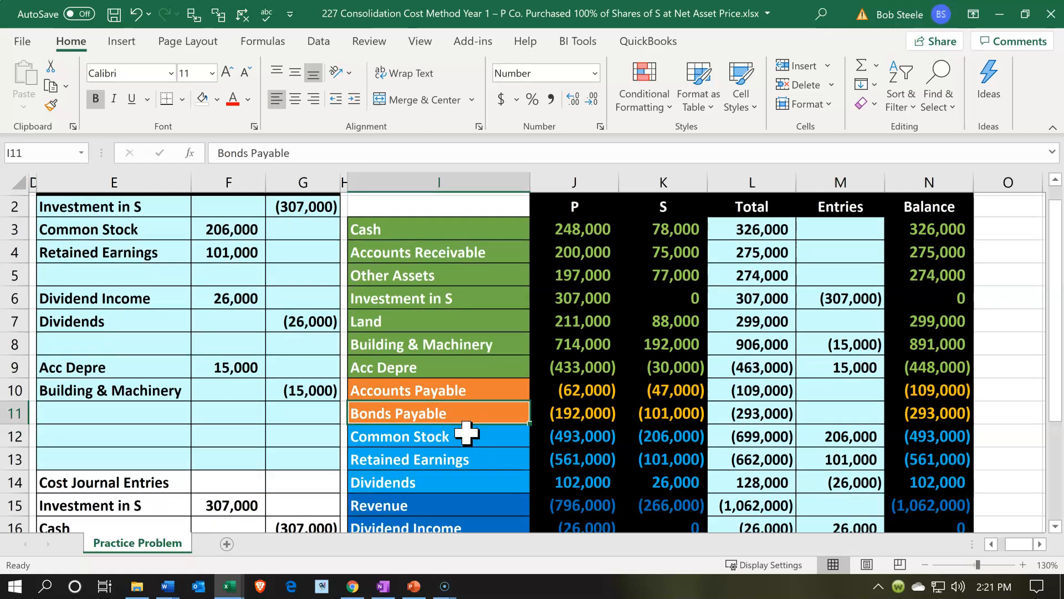
scroll(467, 432, "down", 2)
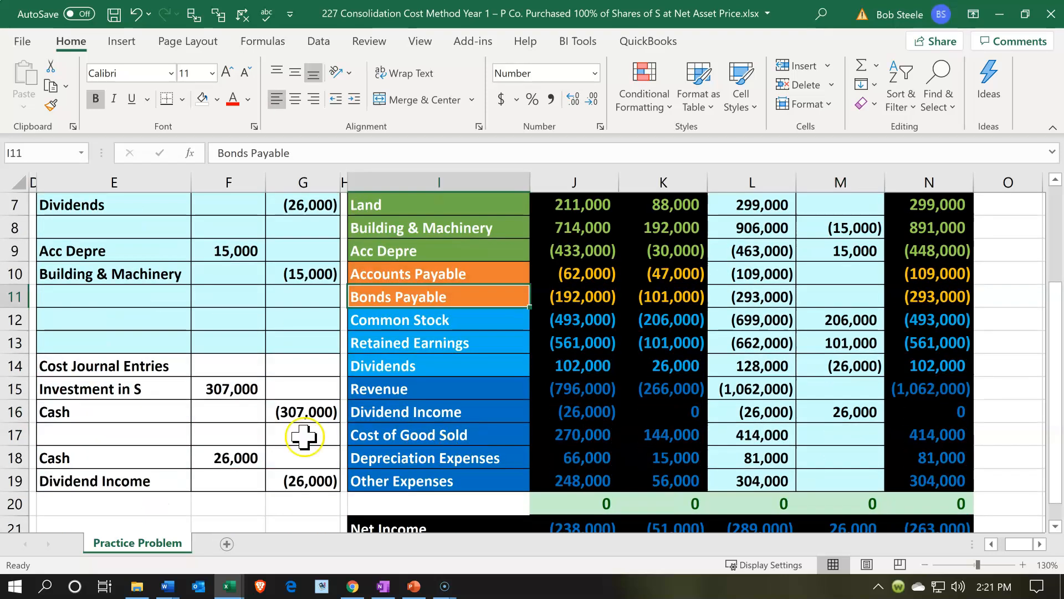
left_click(113, 366)
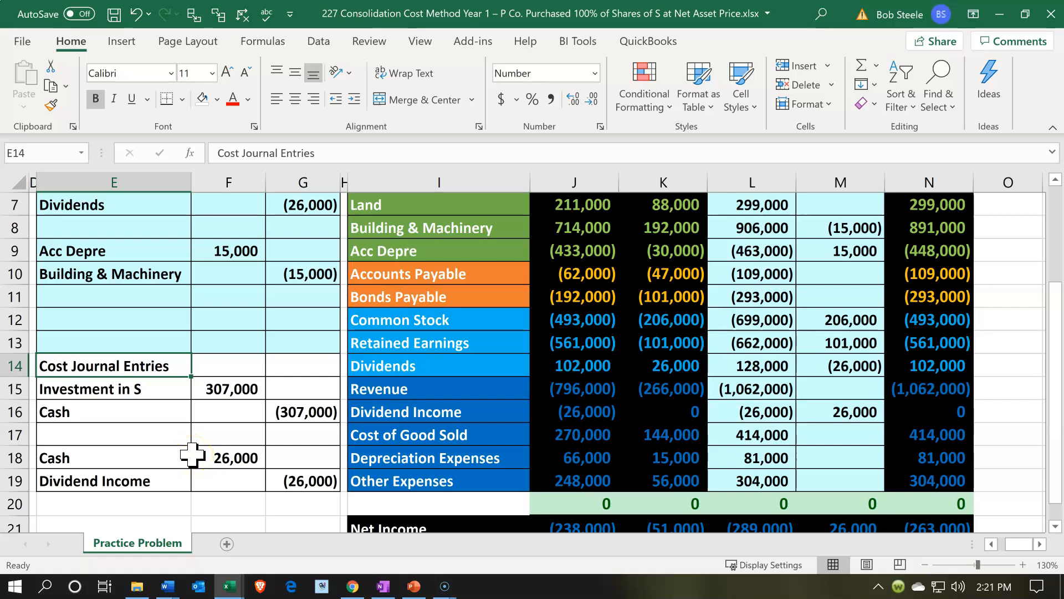
scroll(192, 455, "up", 2)
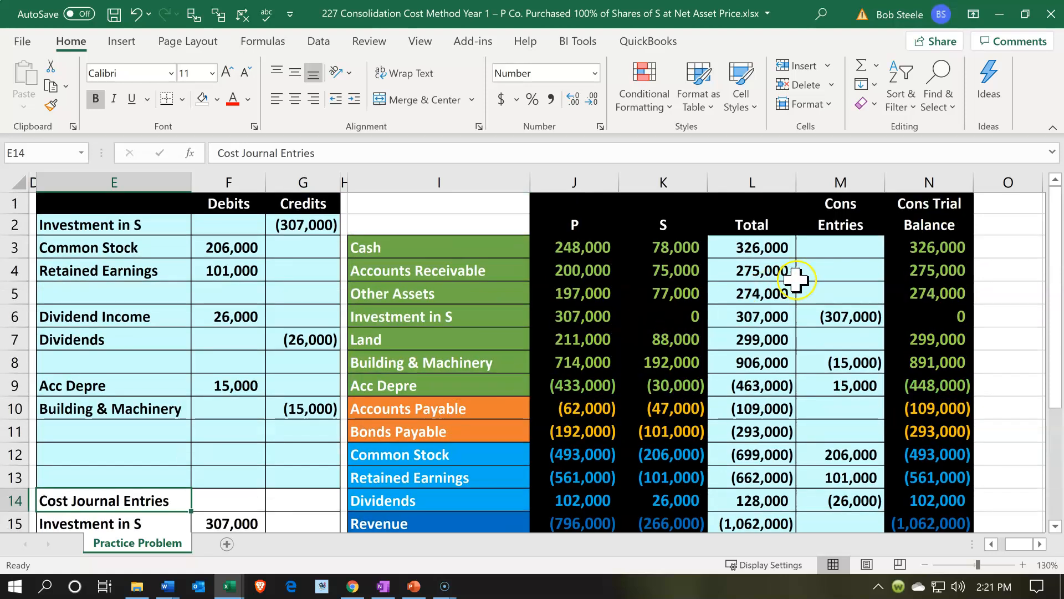
left_click_drag(955, 252, 943, 430)
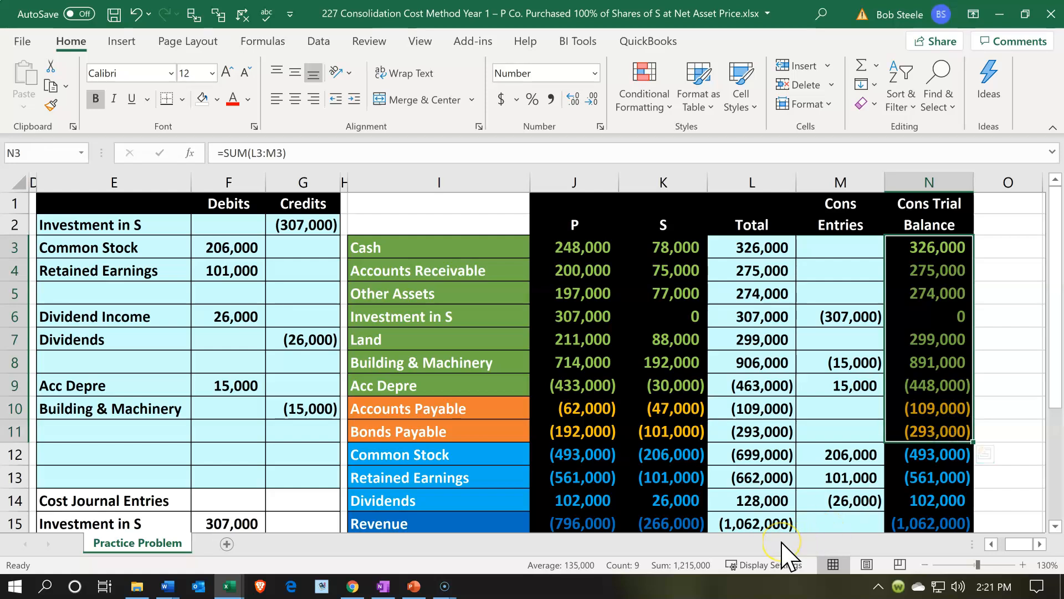
scroll(793, 552, "down", 2)
left_click_drag(932, 323, 921, 481)
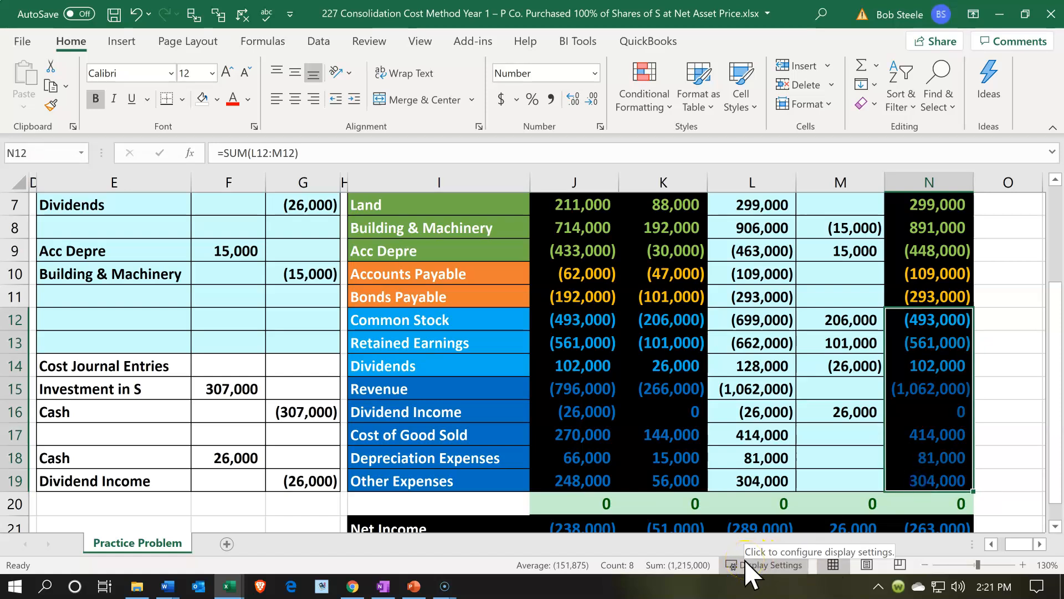
left_click(906, 410)
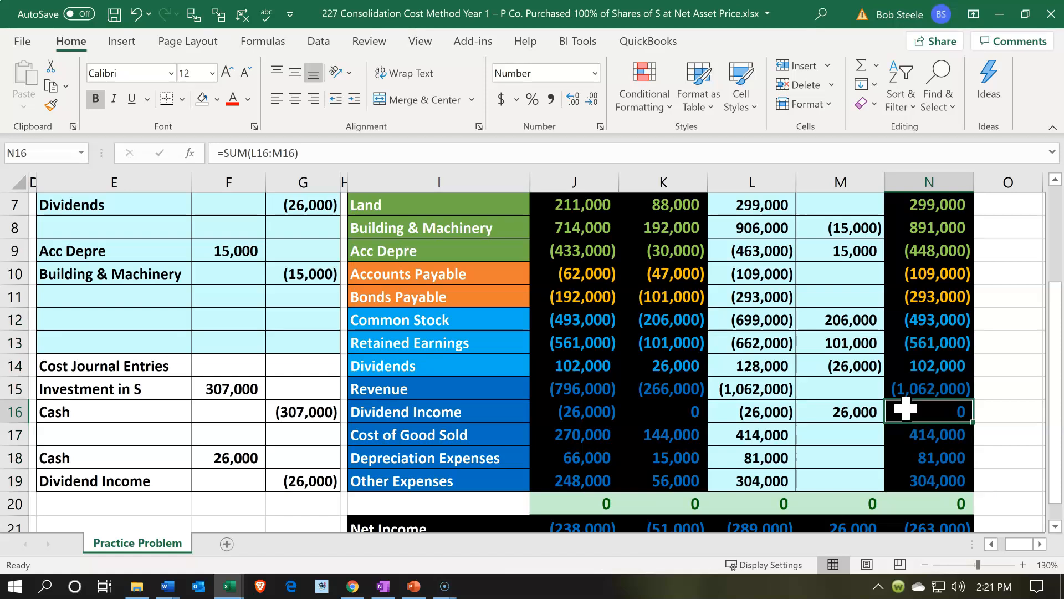
scroll(906, 409, "up", 2)
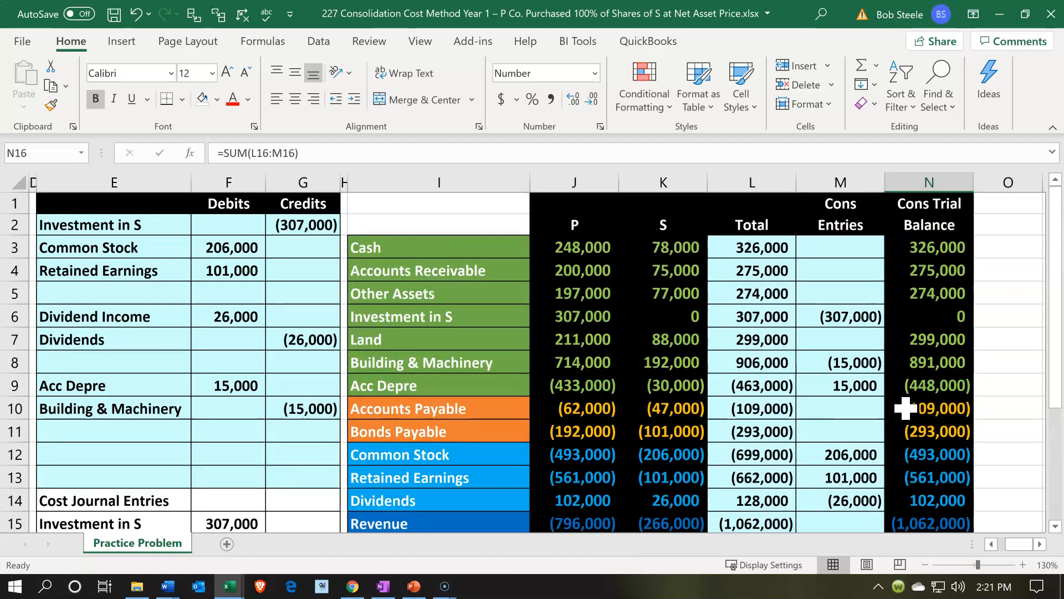
left_click(931, 320)
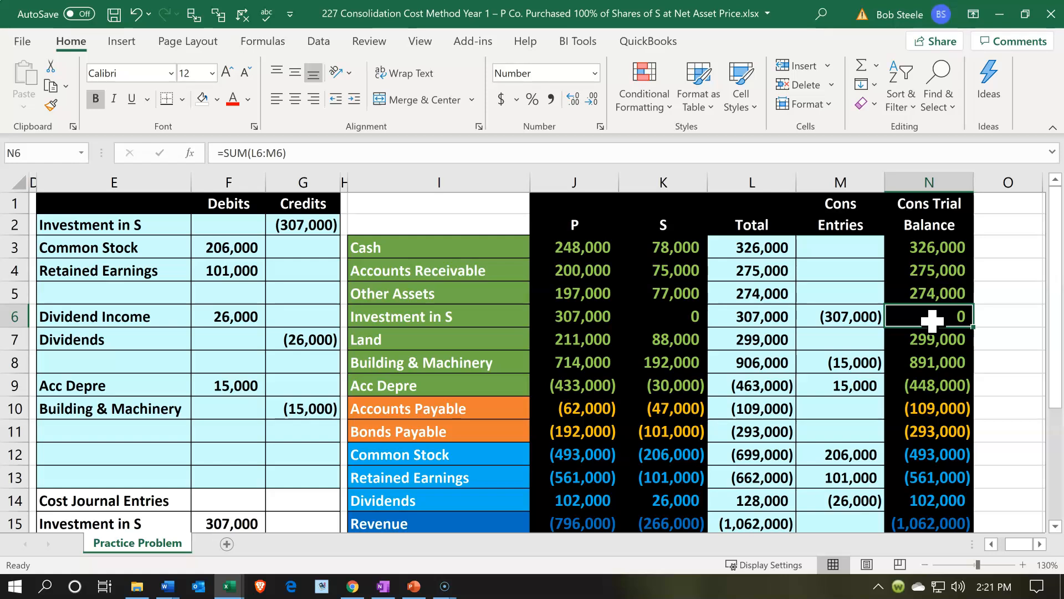
scroll(932, 320, "down", 1)
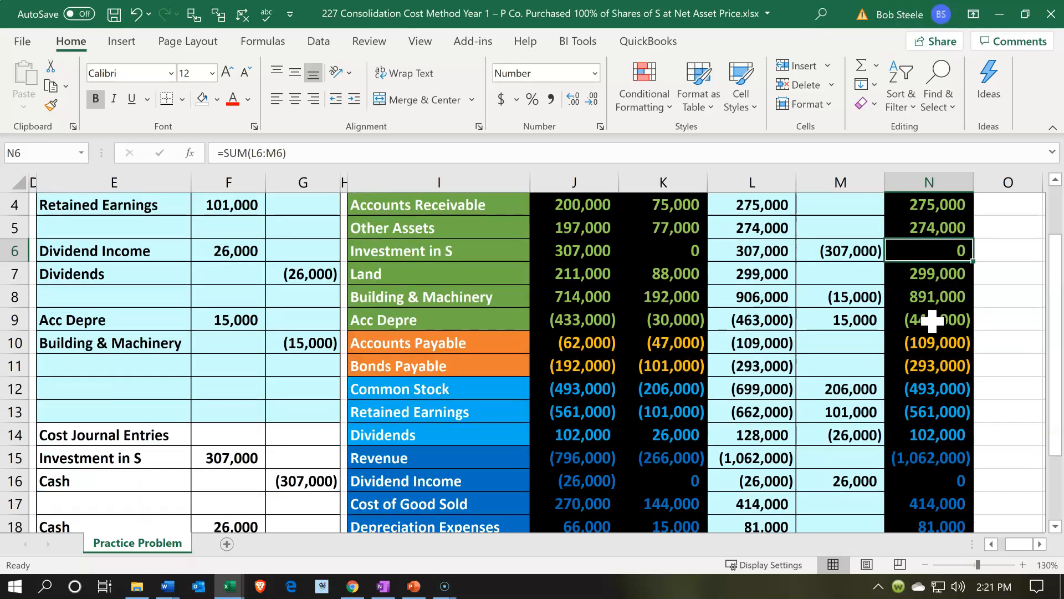